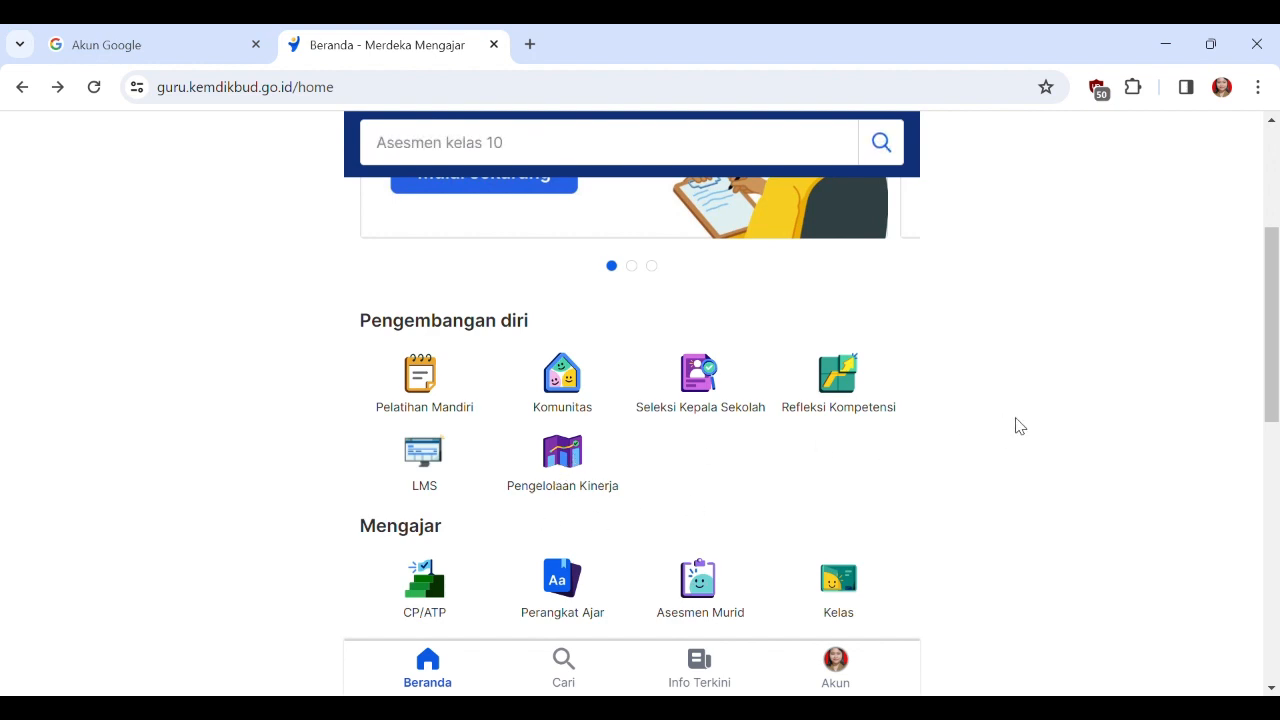
Open the Pengelolaan Kinerja service from the Pengembangan diri section of the home page.
scroll(1110, 467, down, 1)
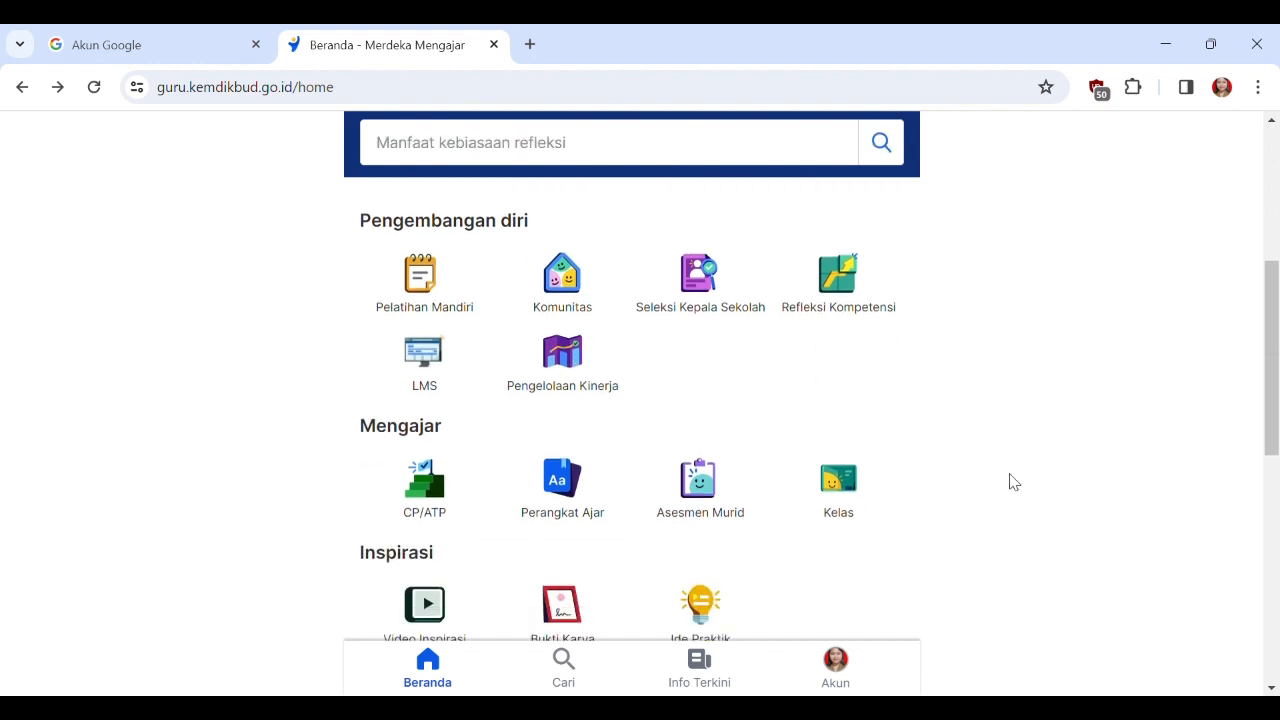
scroll(1138, 477, up, 4)
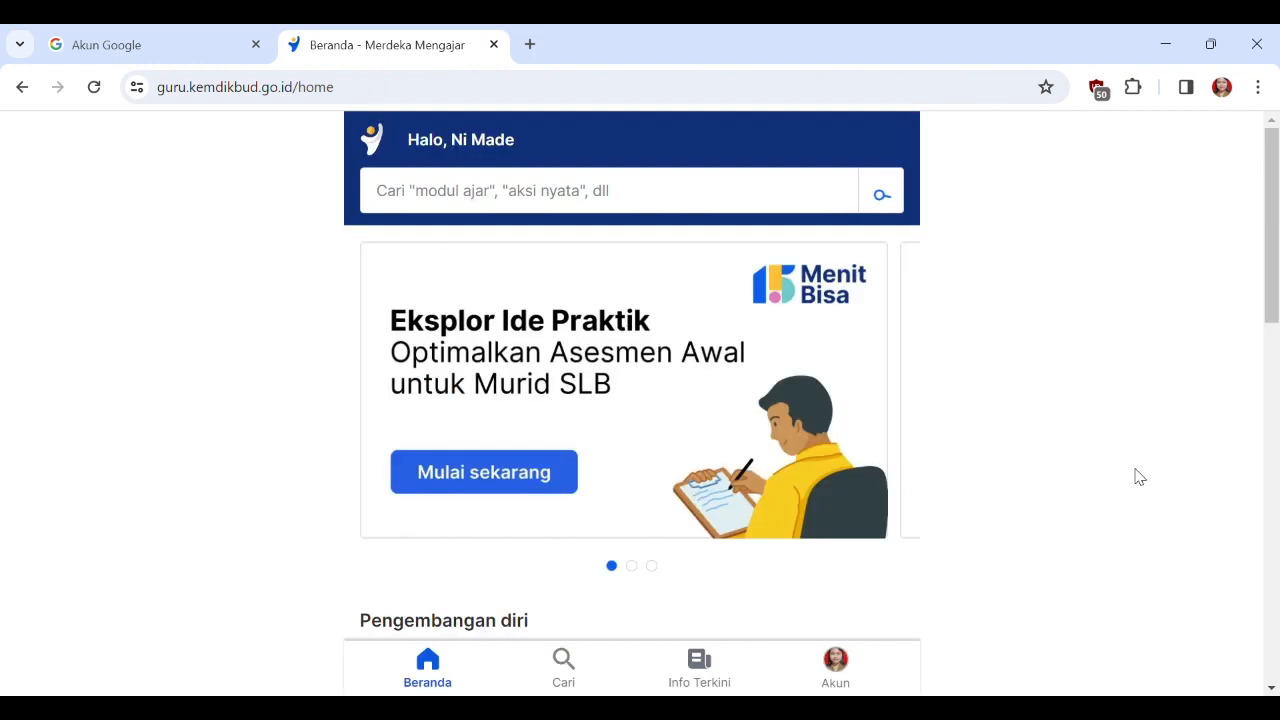
scroll(1182, 400, down, 4)
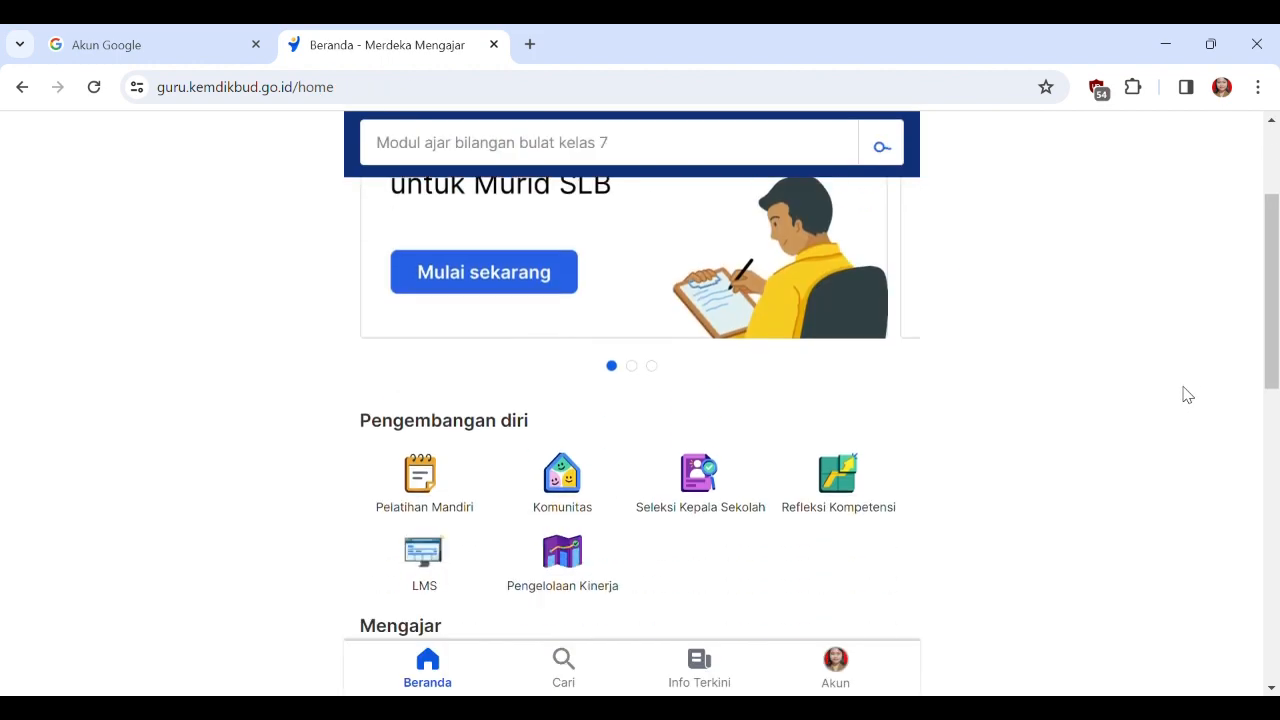
scroll(1083, 400, up, 4)
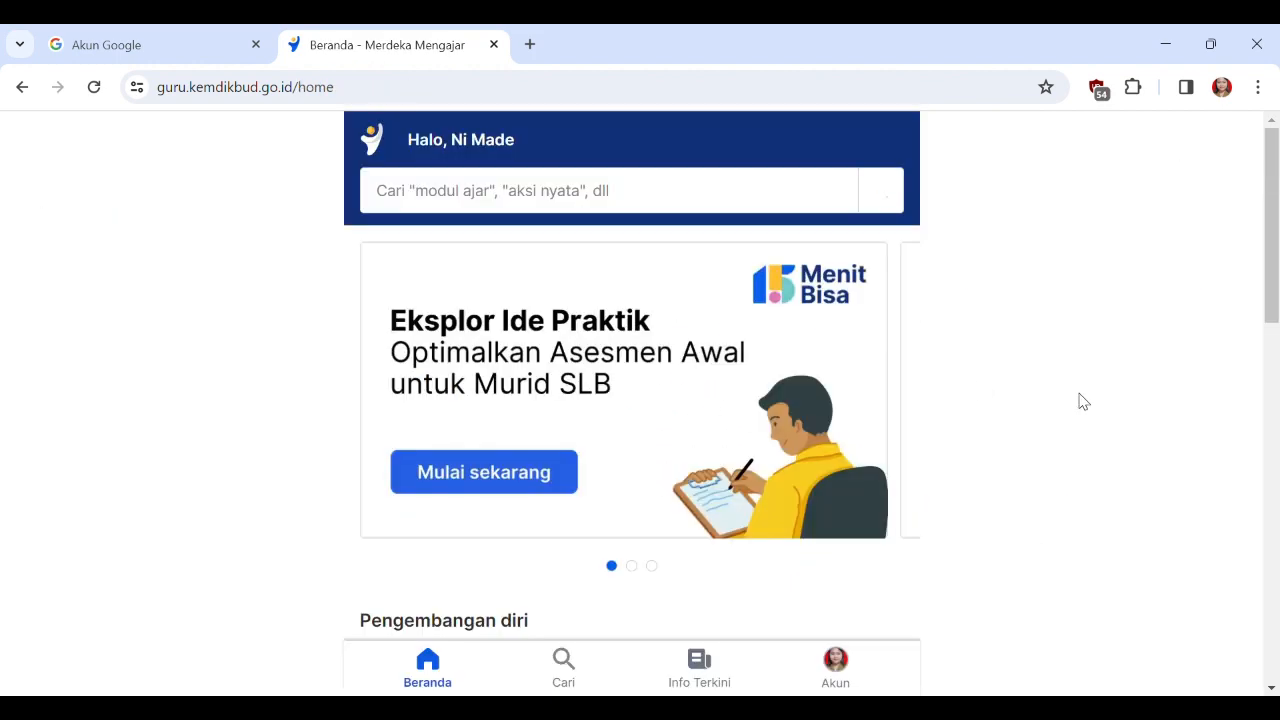
scroll(1105, 400, down, 3)
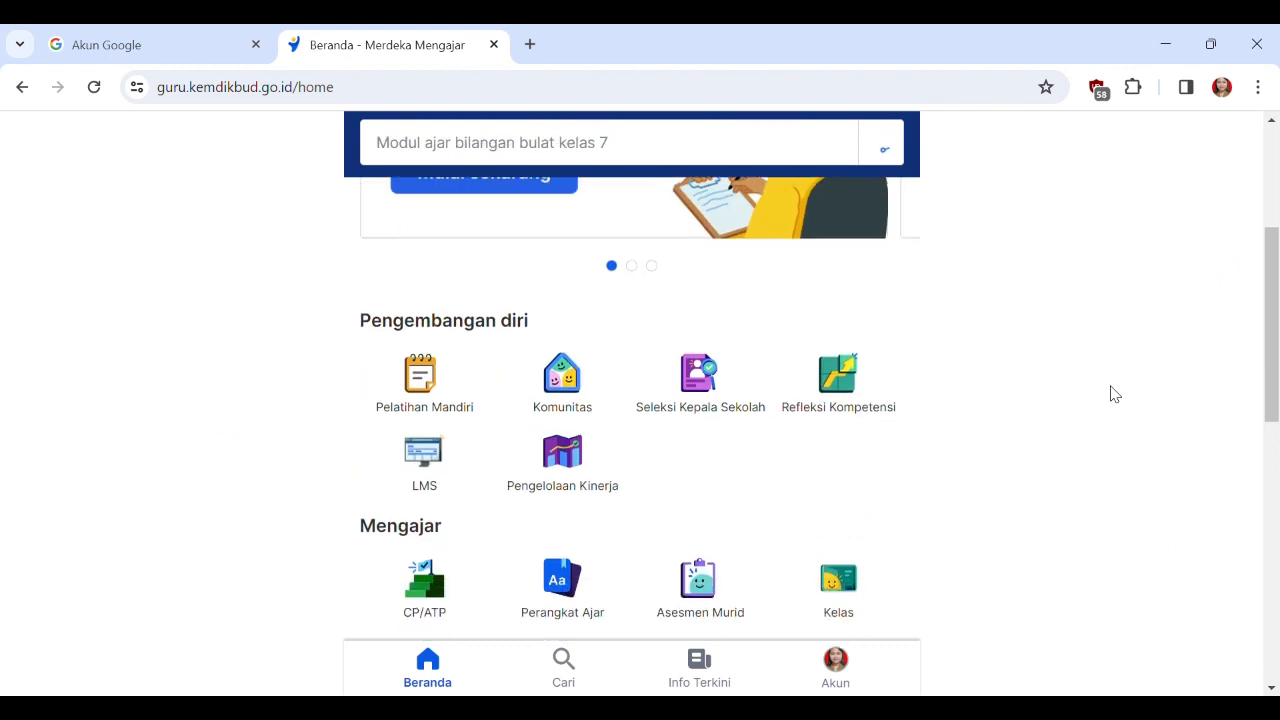
click(562, 452)
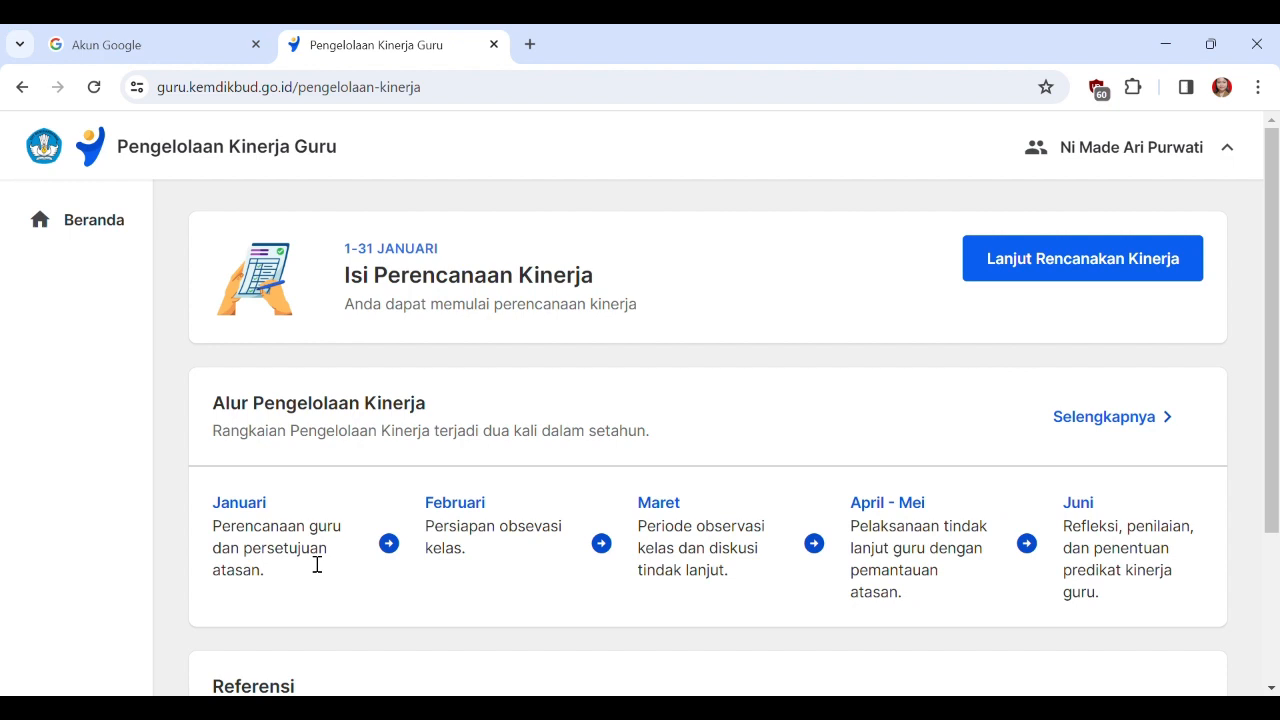
Review the Alur Pengelolaan Kinerja timeline and continue to the Perencanaan Kinerja form.
scroll(420, 535, down, 1)
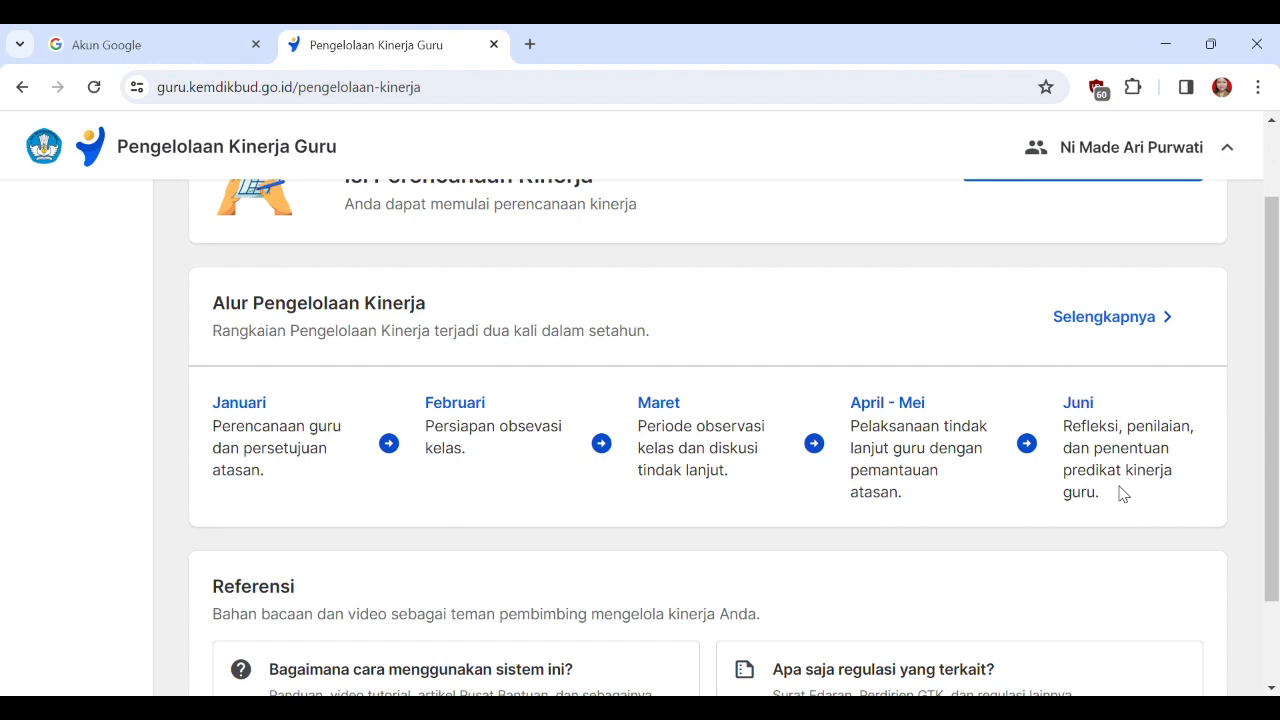
scroll(1150, 470, up, 1)
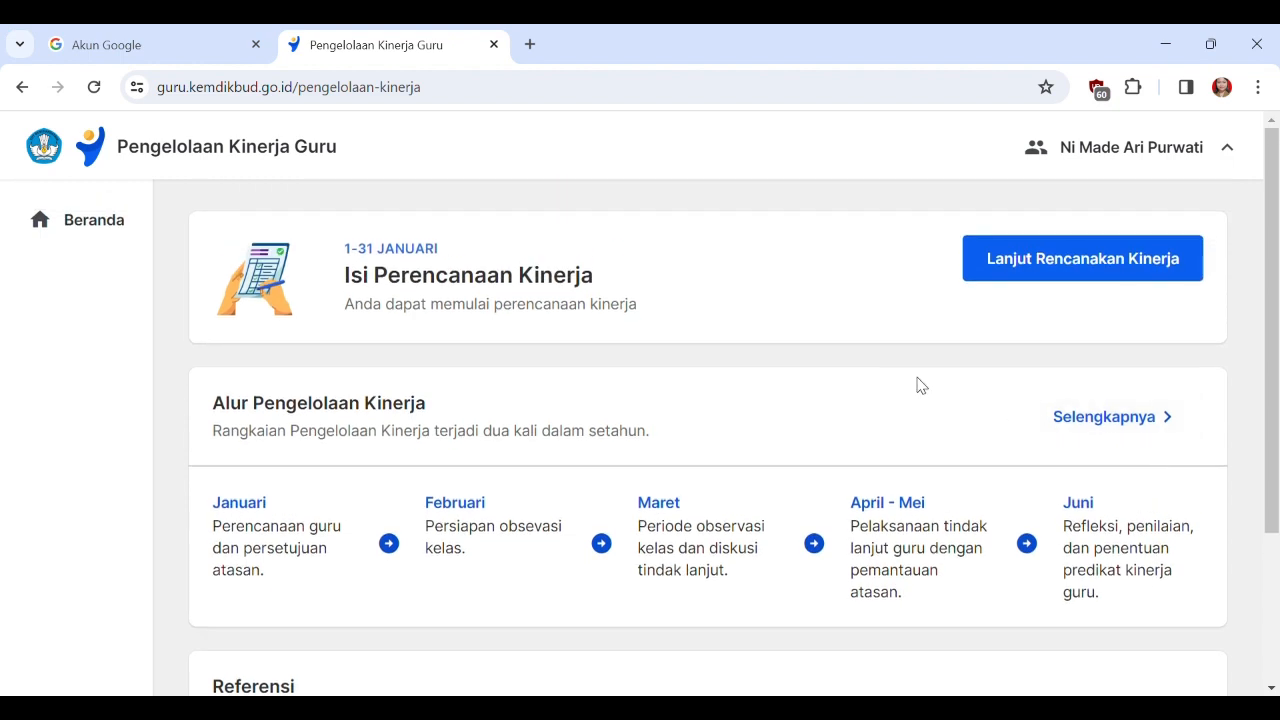
click(1129, 278)
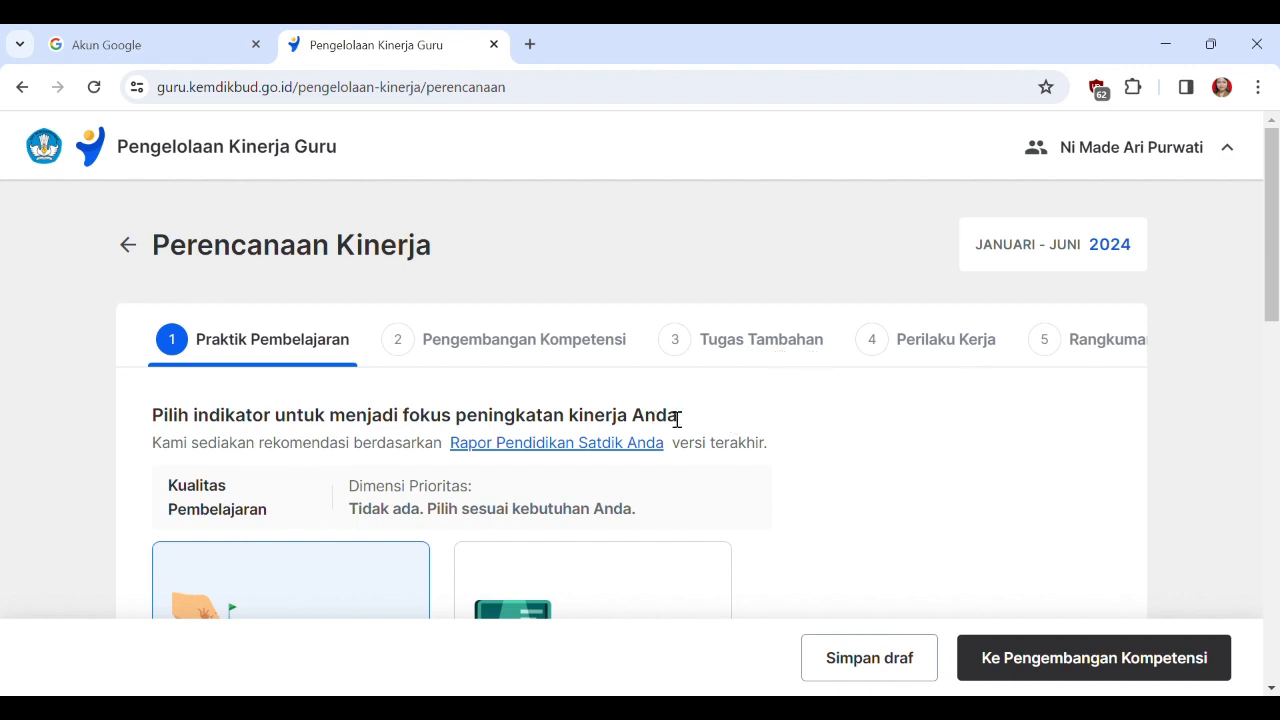
Examine the available Praktik Pembelajaran indicators and their dimensions, from Penerapan Disiplin Positif to Ekspektasi pada Peserta Didik.
drag(1273, 293, 1273, 380)
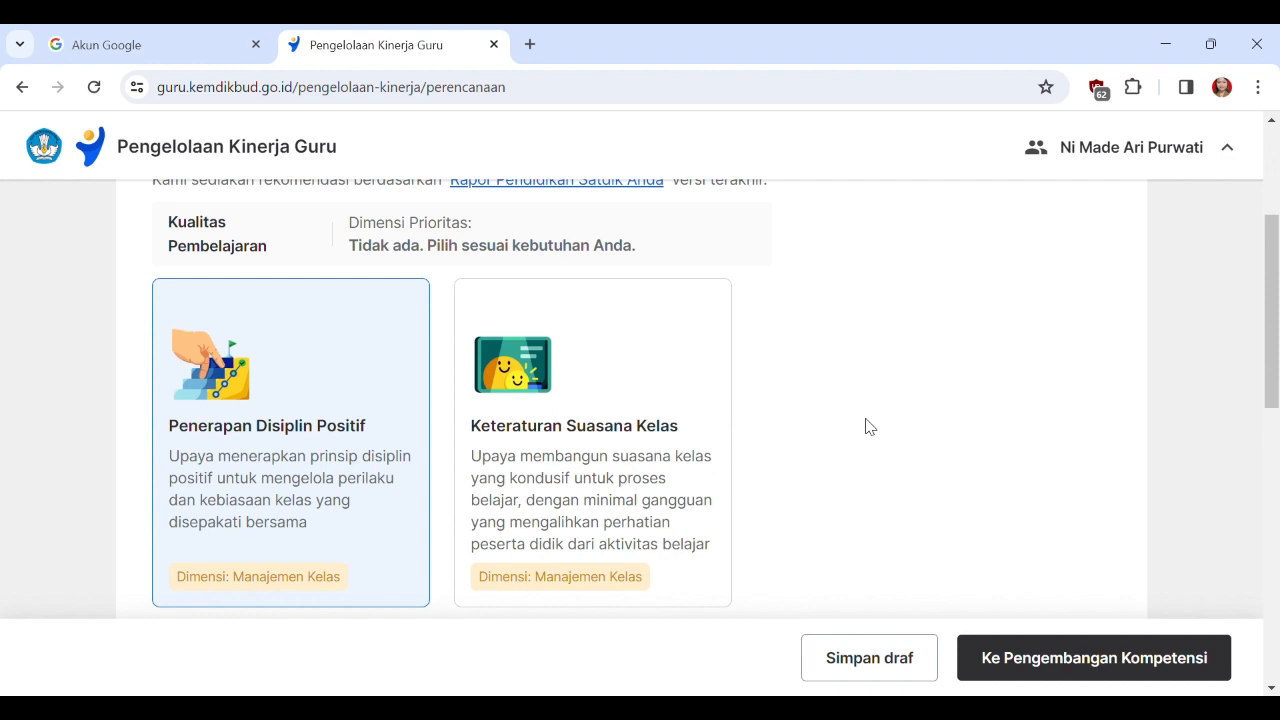
click(1272, 424)
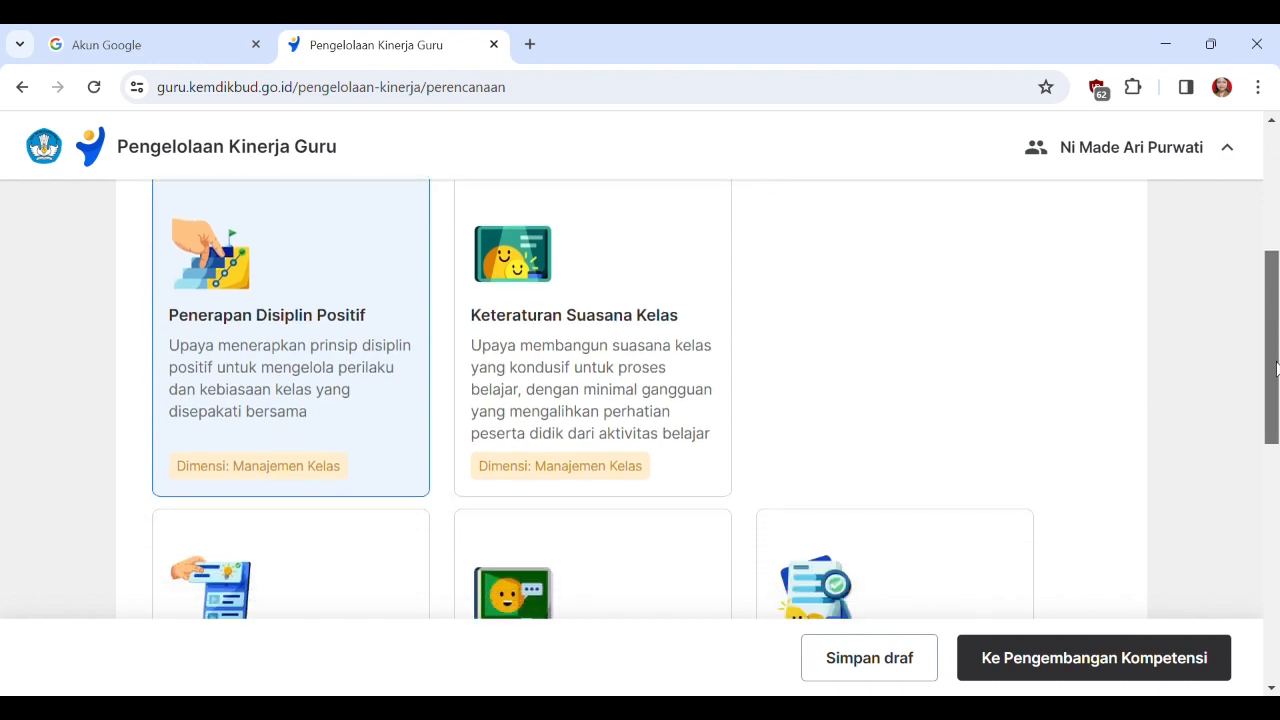
scroll(1272, 424, up, 2)
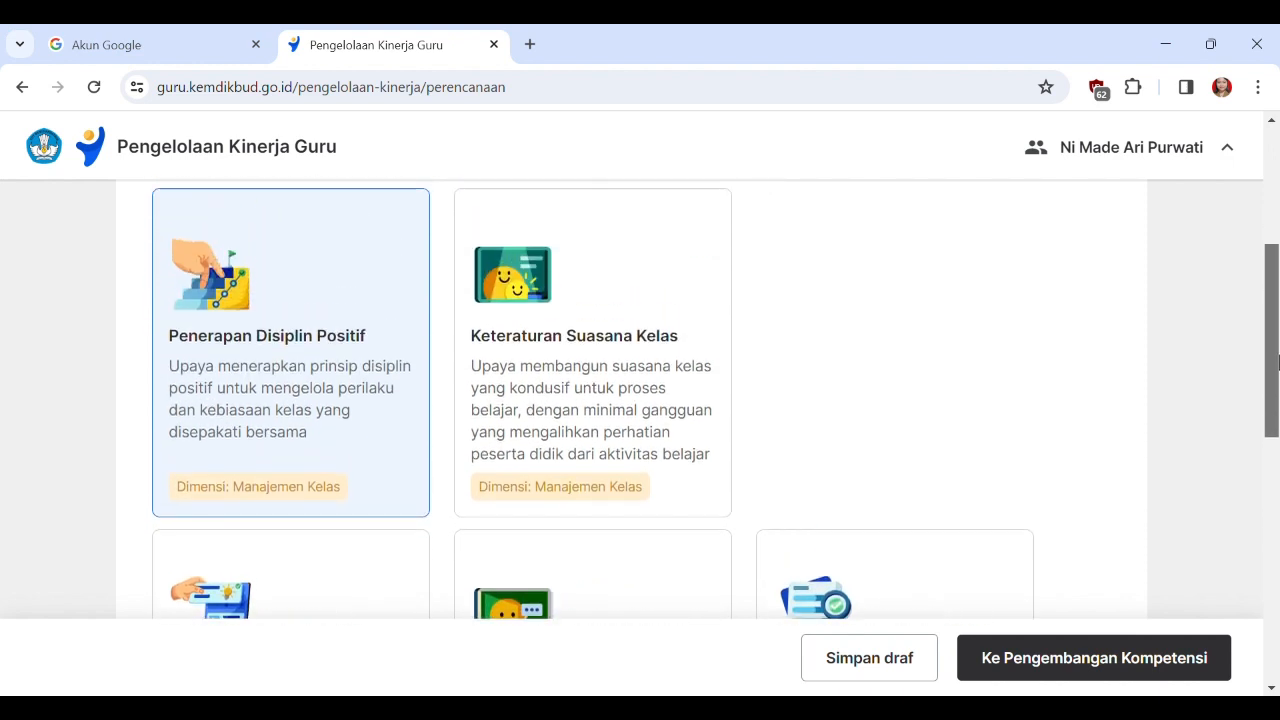
drag(1276, 394, 1277, 316)
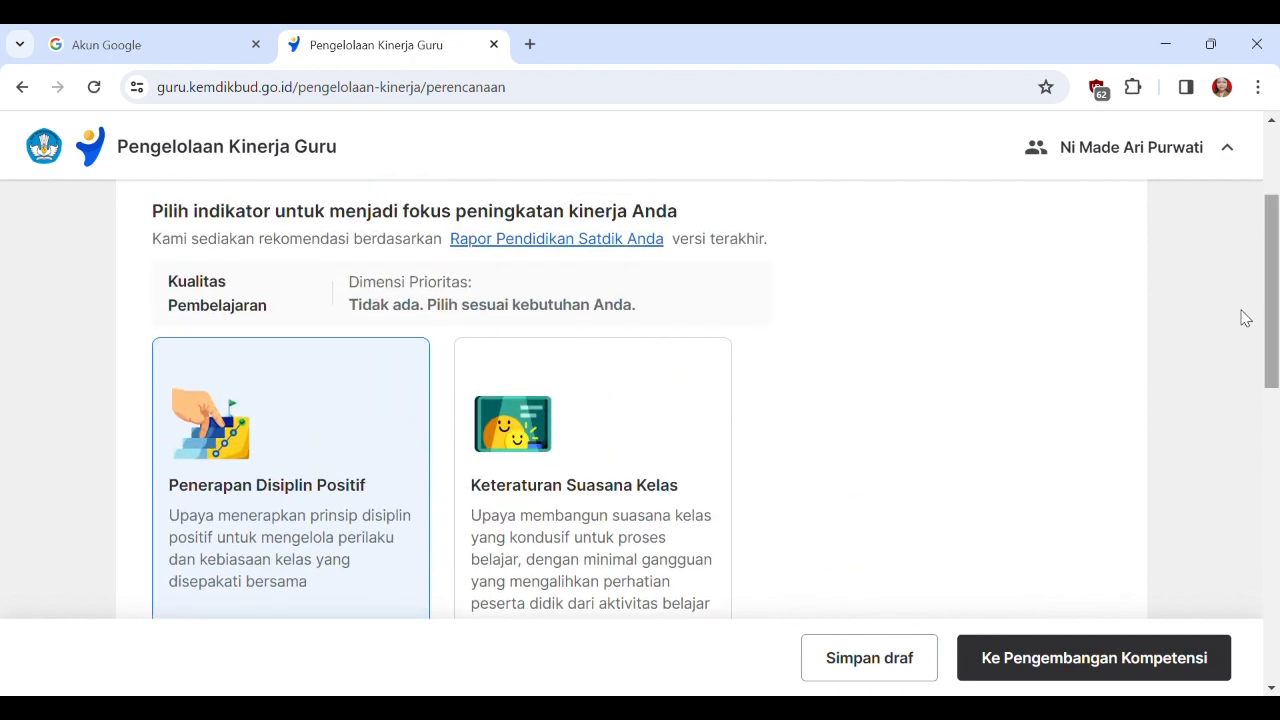
scroll(553, 445, down, 2)
scroll(553, 445, up, 2)
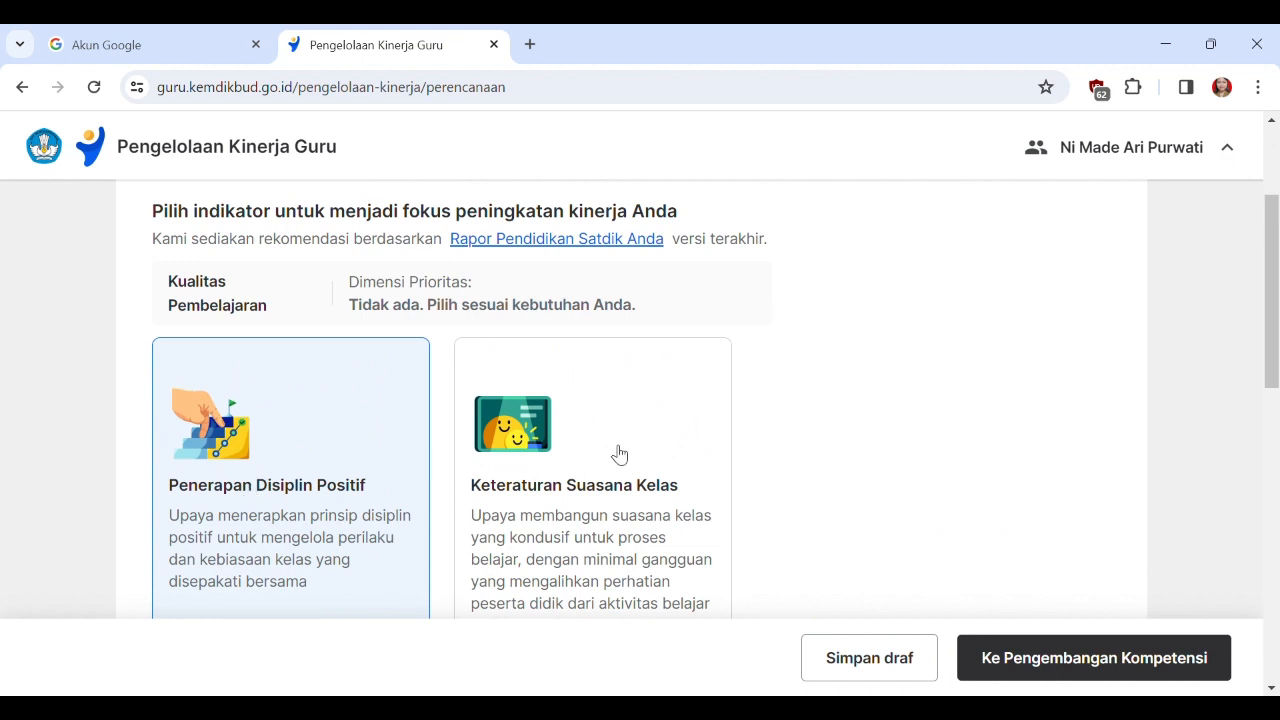
scroll(630, 460, down, 1)
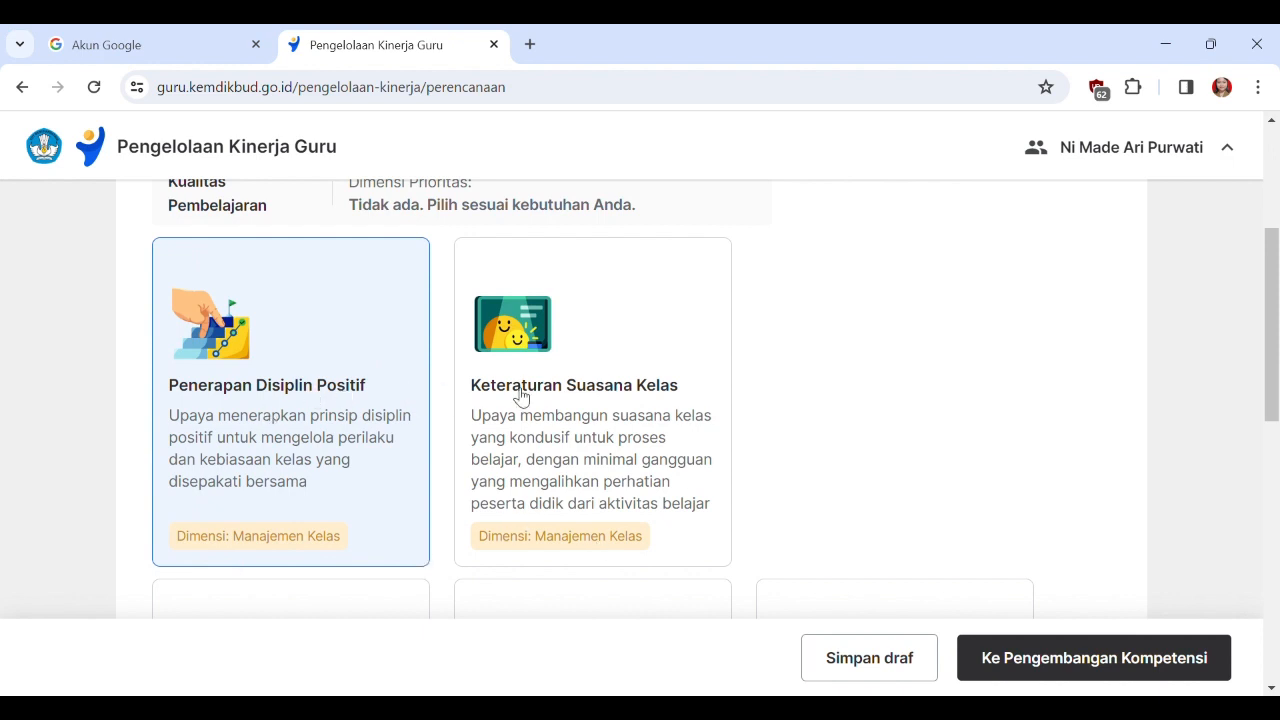
scroll(654, 398, down, 4)
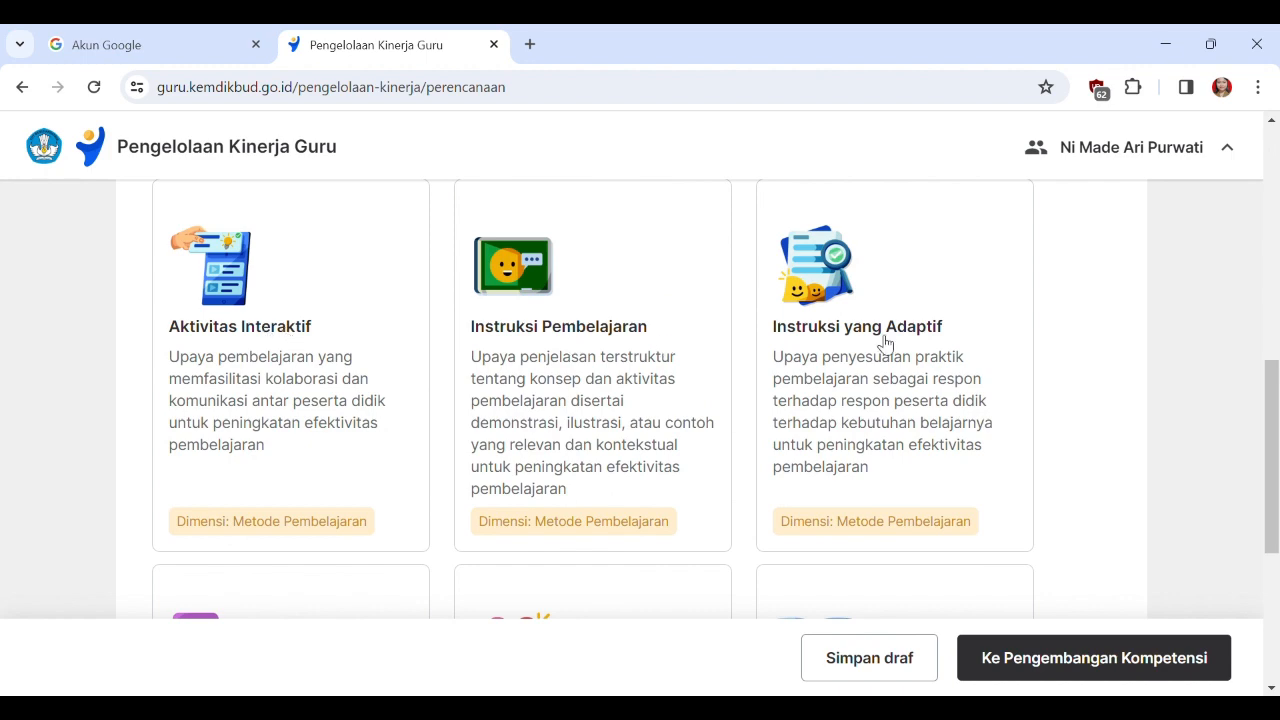
scroll(886, 343, down, 4)
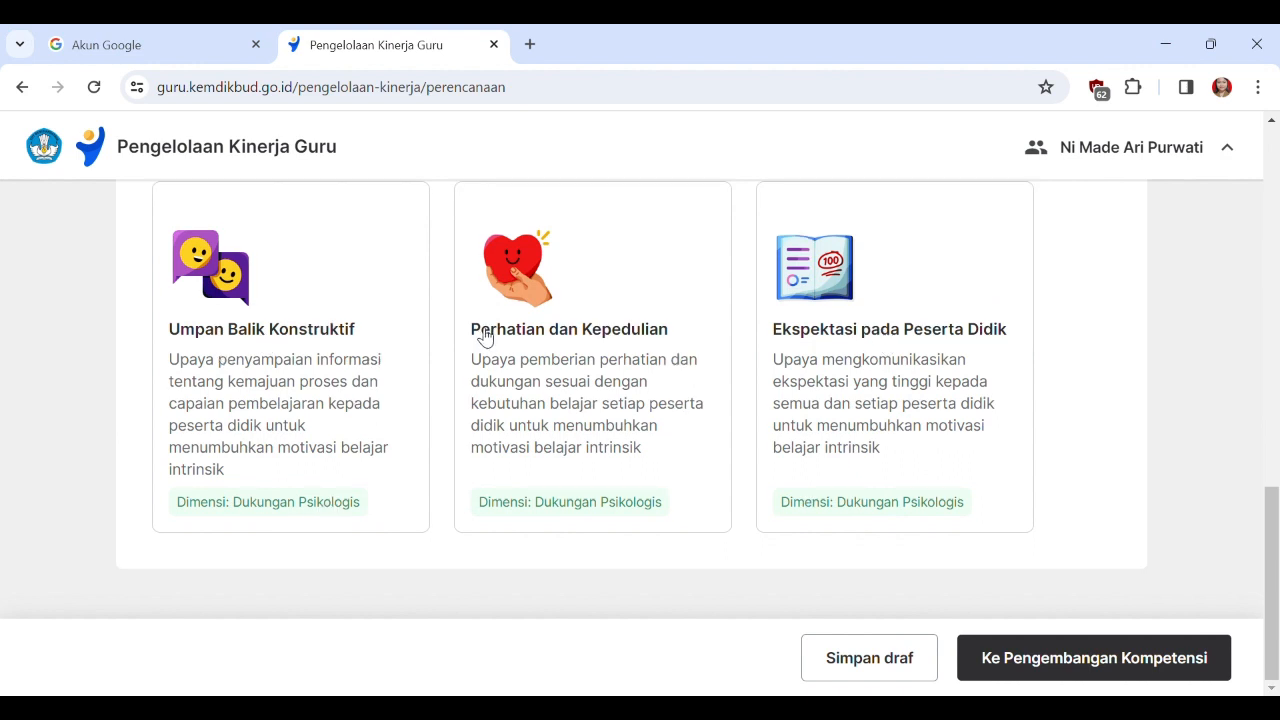
scroll(788, 452, up, 2)
scroll(788, 452, up, 2)
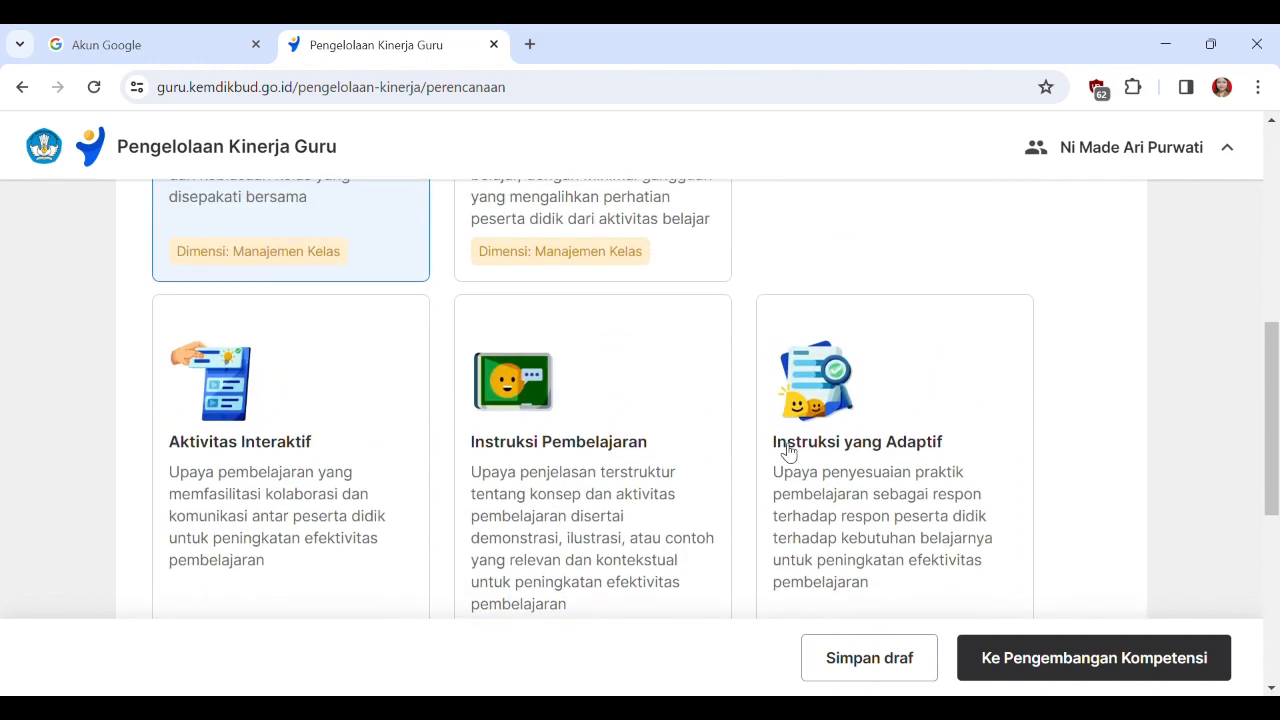
scroll(800, 452, up, 3)
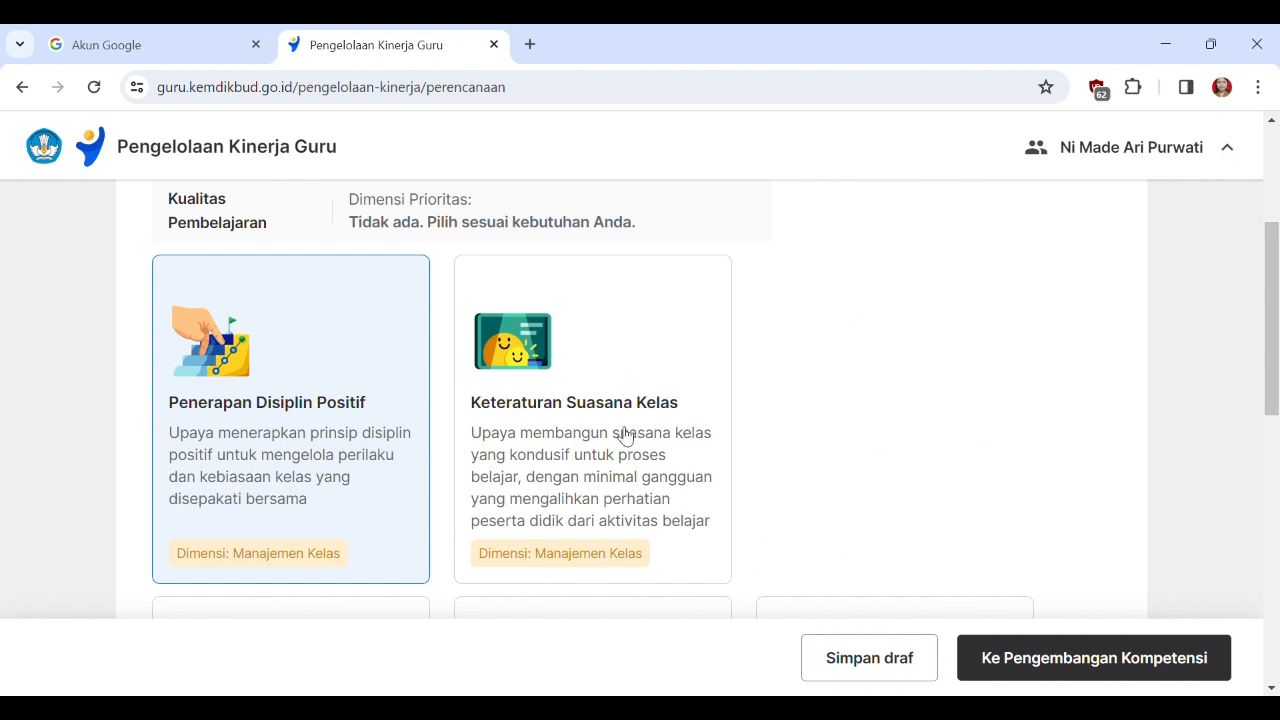
Choose Aktivitas Interaktif as the focus indicator and proceed to the Pengembangan Kompetensi stage.
scroll(754, 380, down, 1)
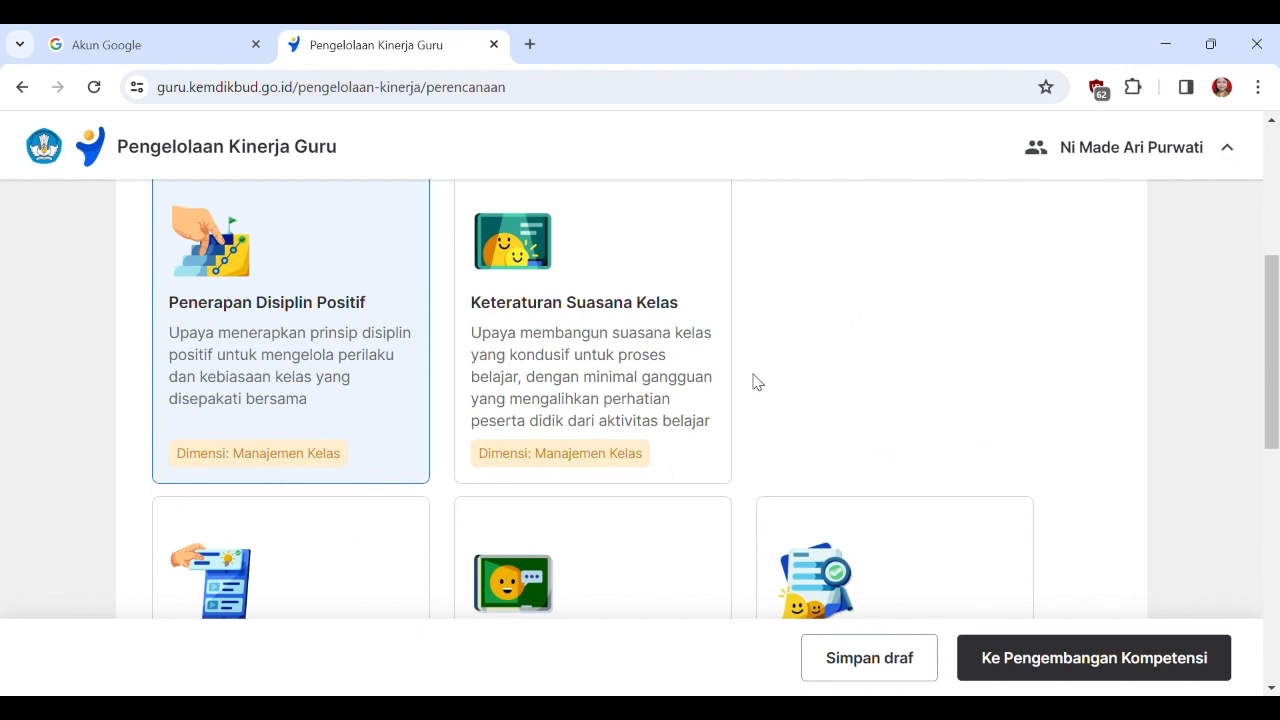
scroll(583, 460, down, 3)
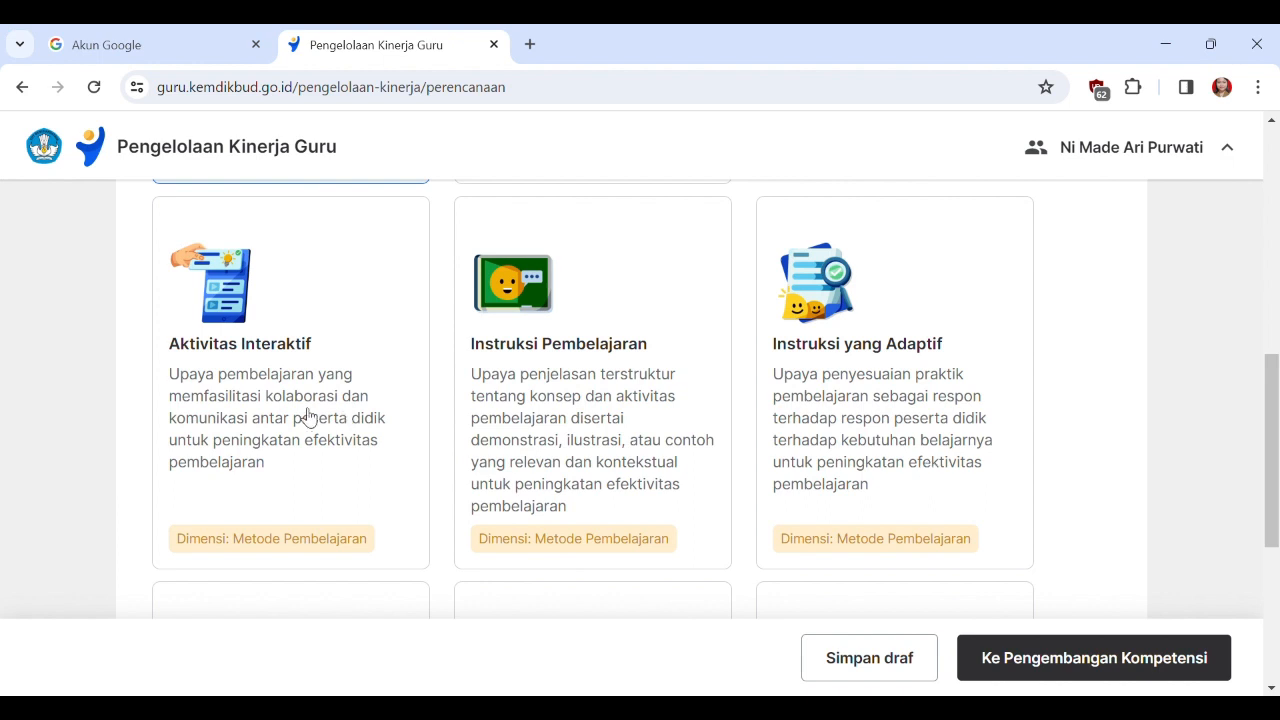
click(249, 385)
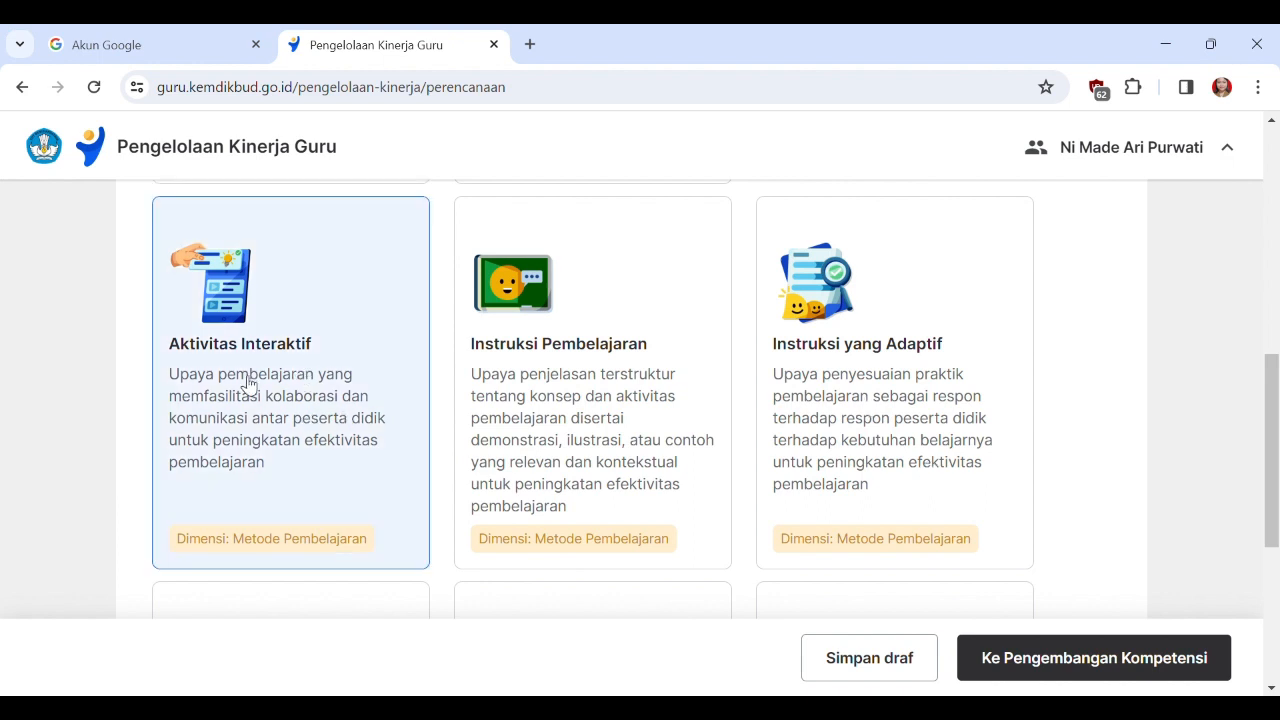
click(1120, 664)
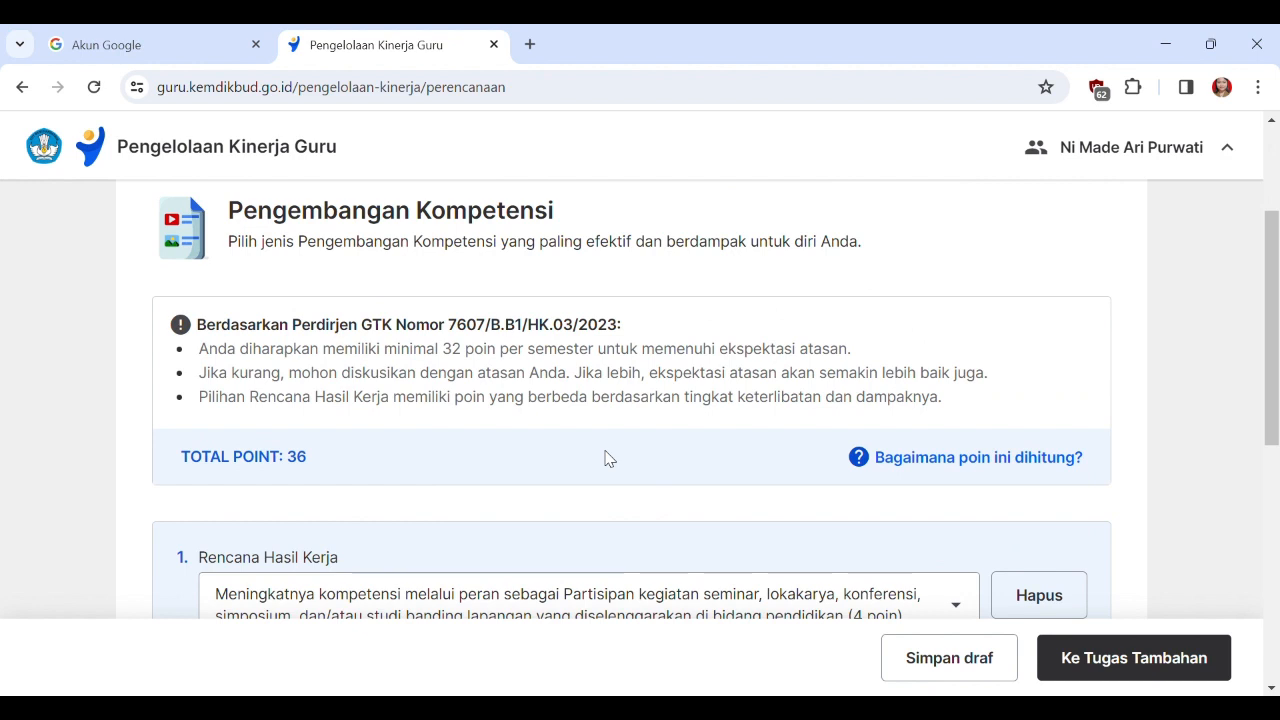
Delete both existing Rencana Hasil Kerja entries, the seminar participant one and the Pelatihan Mandiri one.
scroll(606, 459, down, 2)
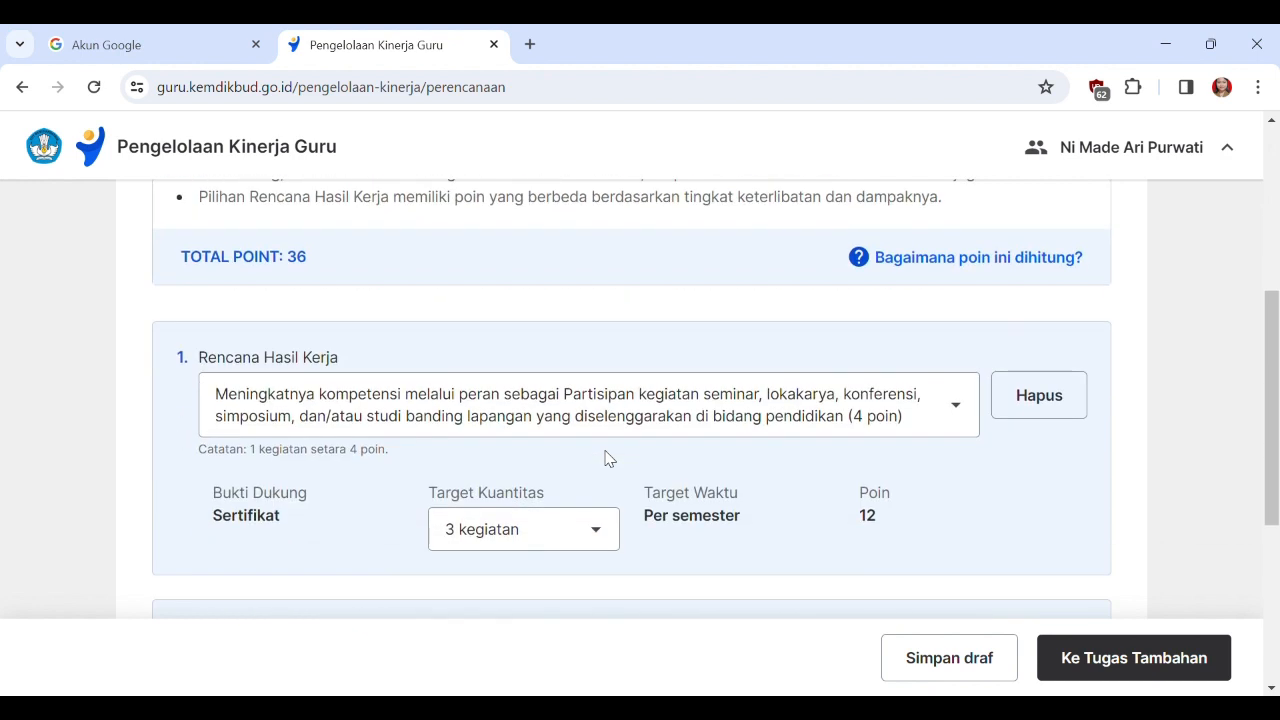
click(1022, 410)
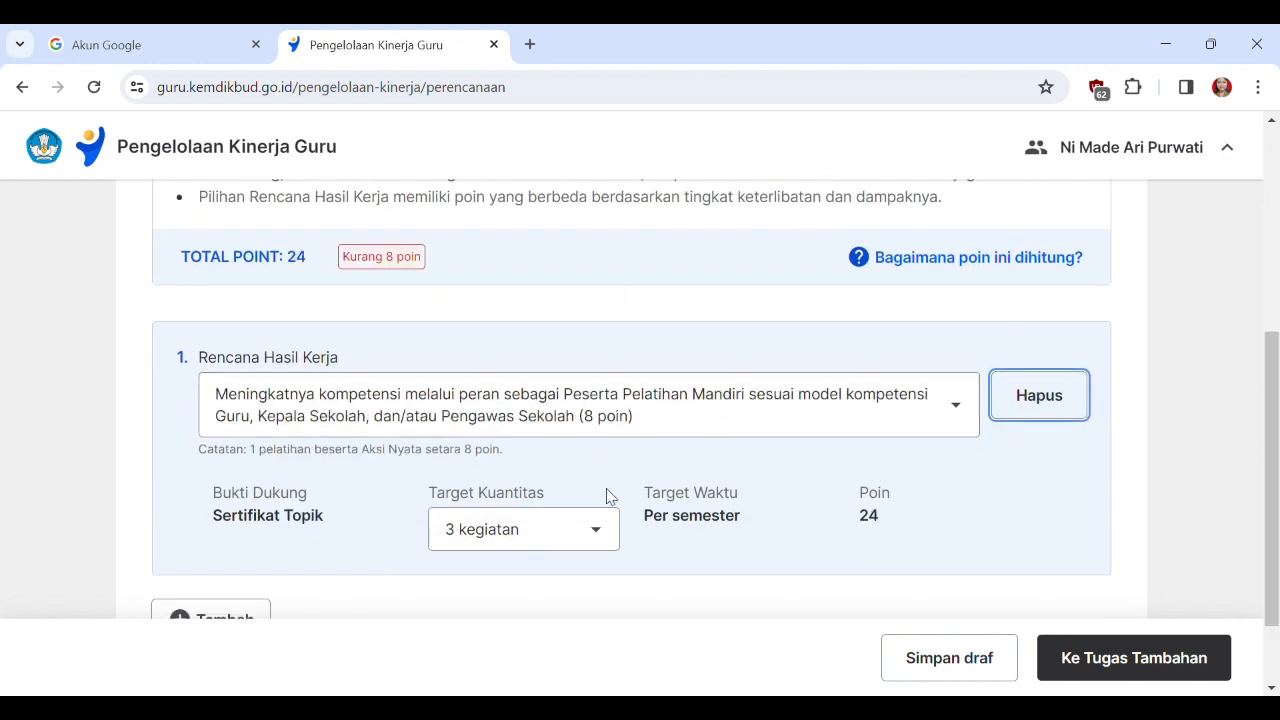
click(1022, 418)
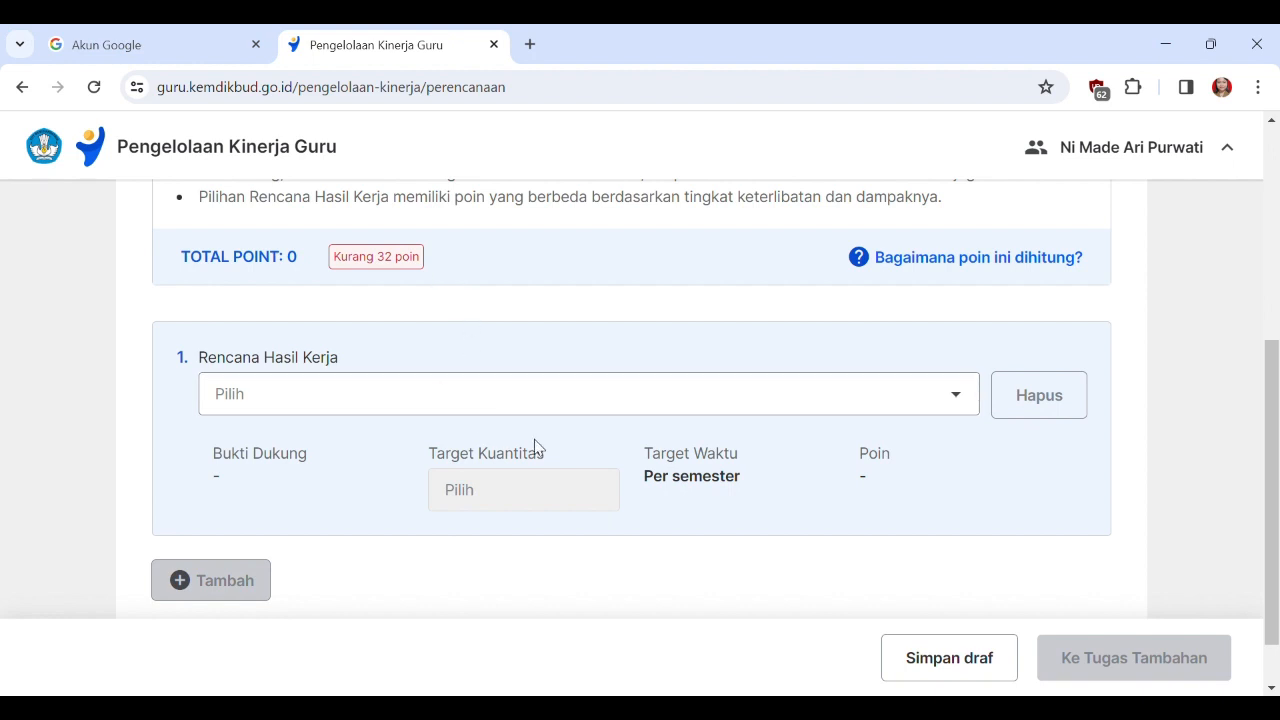
Set the first Rencana Hasil Kerja to the Penyusun Perangkat Ajar role worth 24 poin and check the point total.
scroll(577, 463, up, 2)
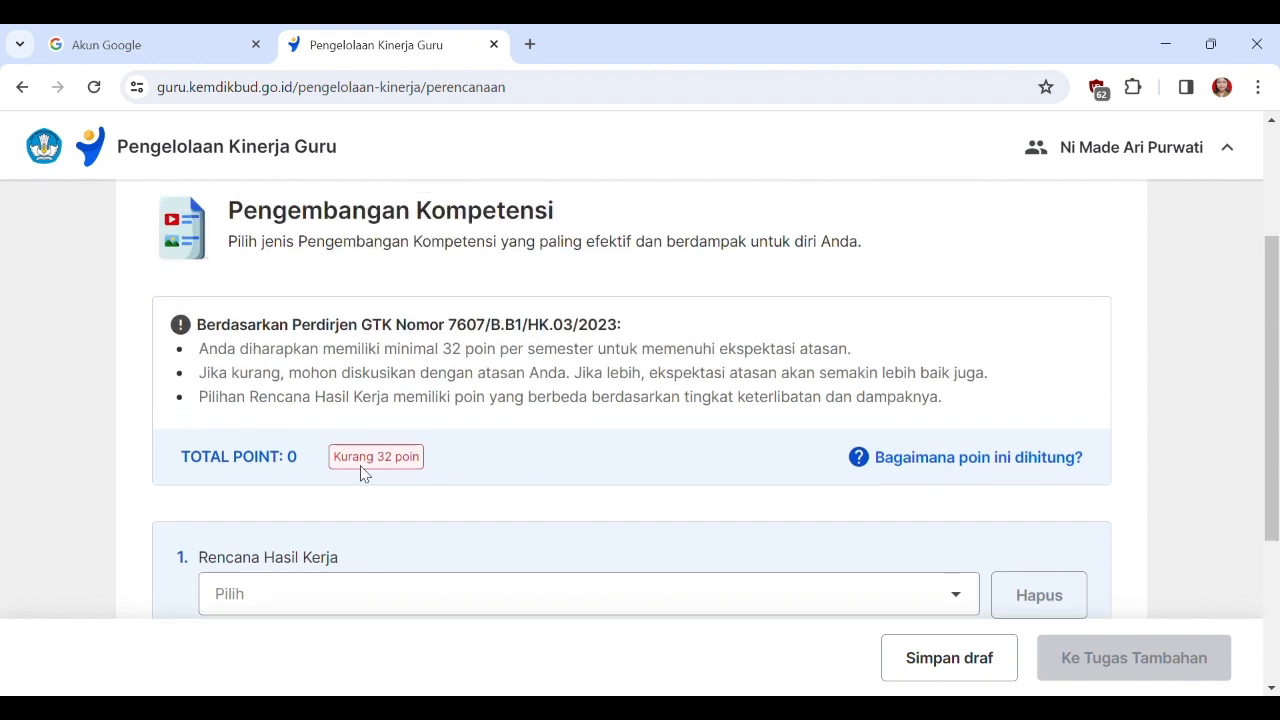
scroll(552, 456, down, 1)
scroll(552, 456, down, 2)
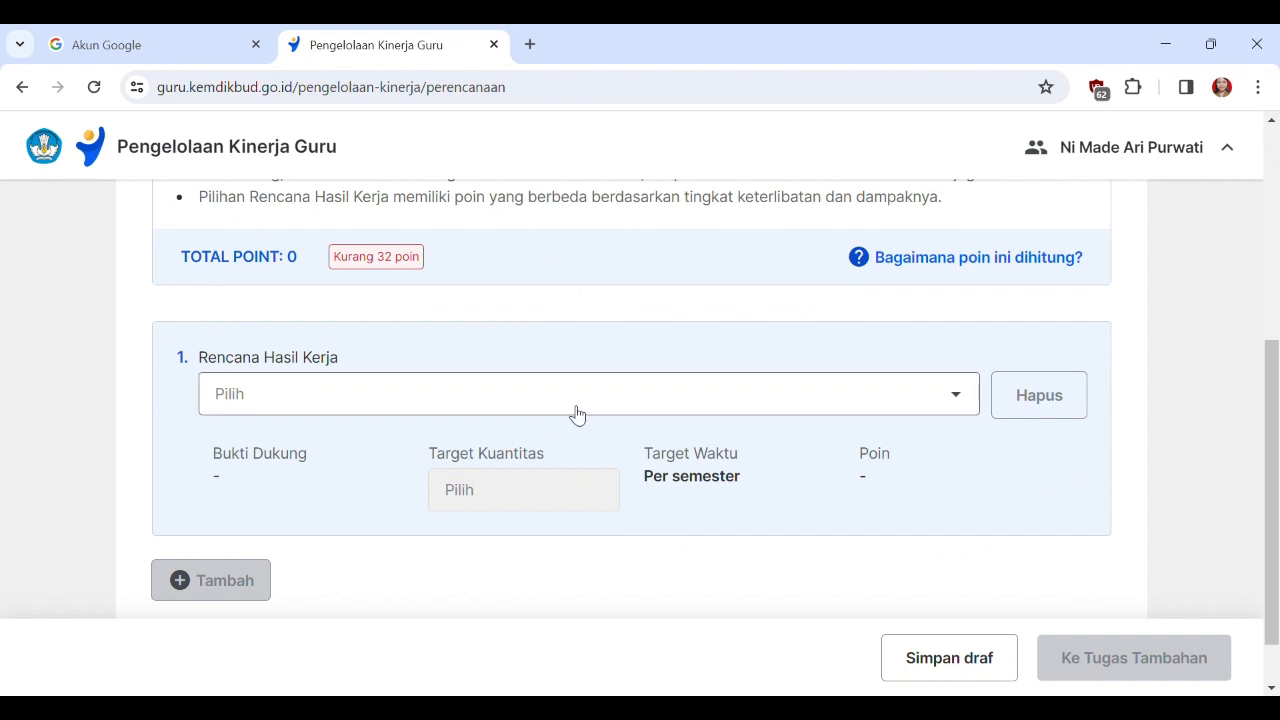
click(960, 404)
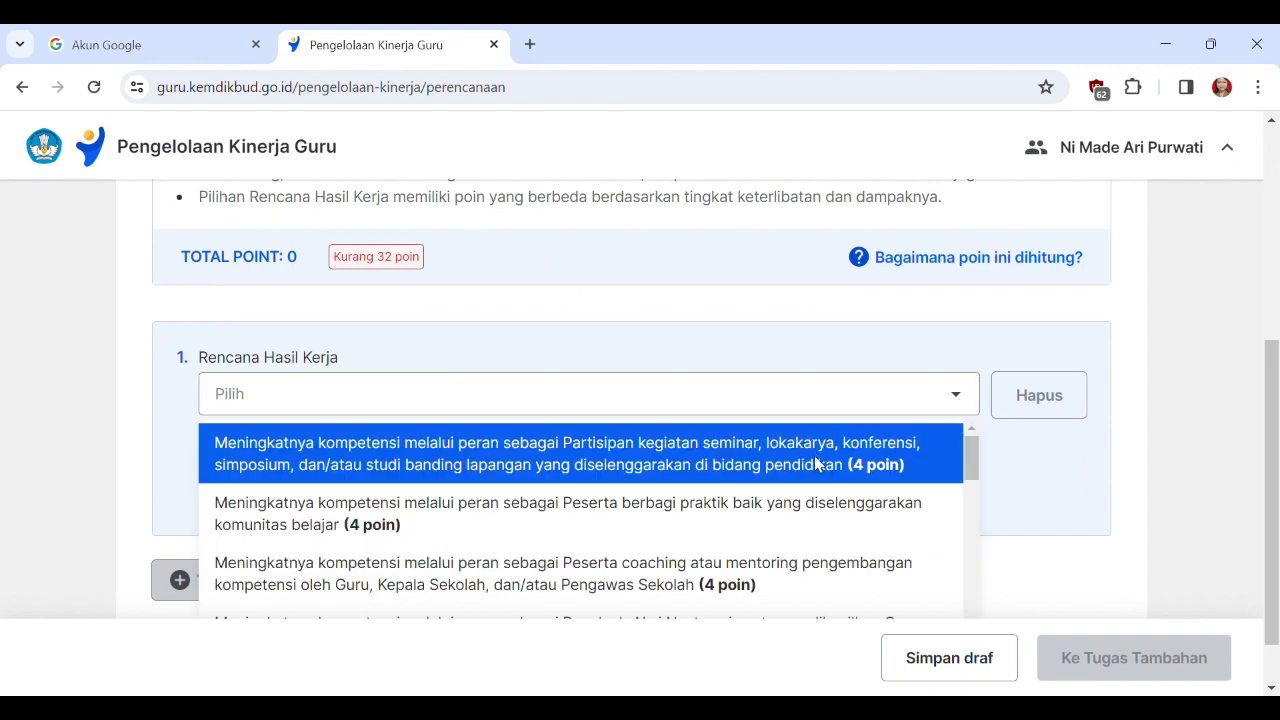
mouse_move(965, 449)
mouse_down()
mouse_move(966, 501)
mouse_move(980, 457)
mouse_up()
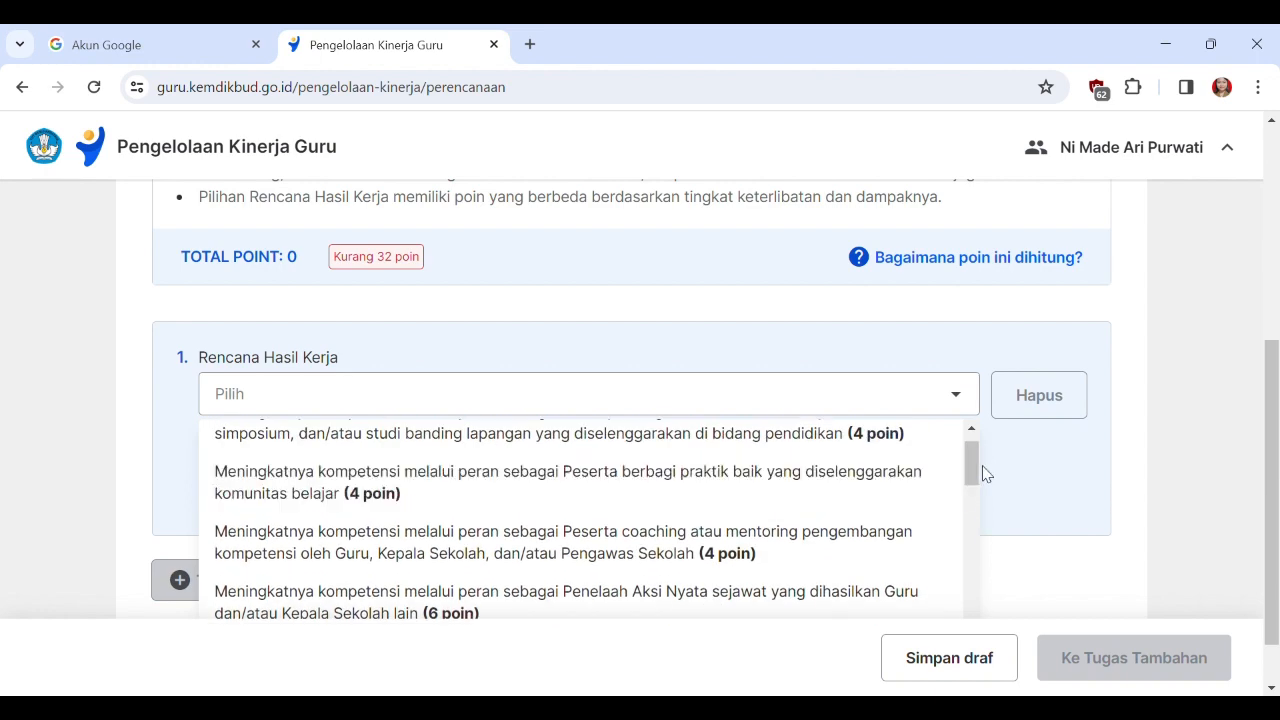
scroll(721, 515, up, 1)
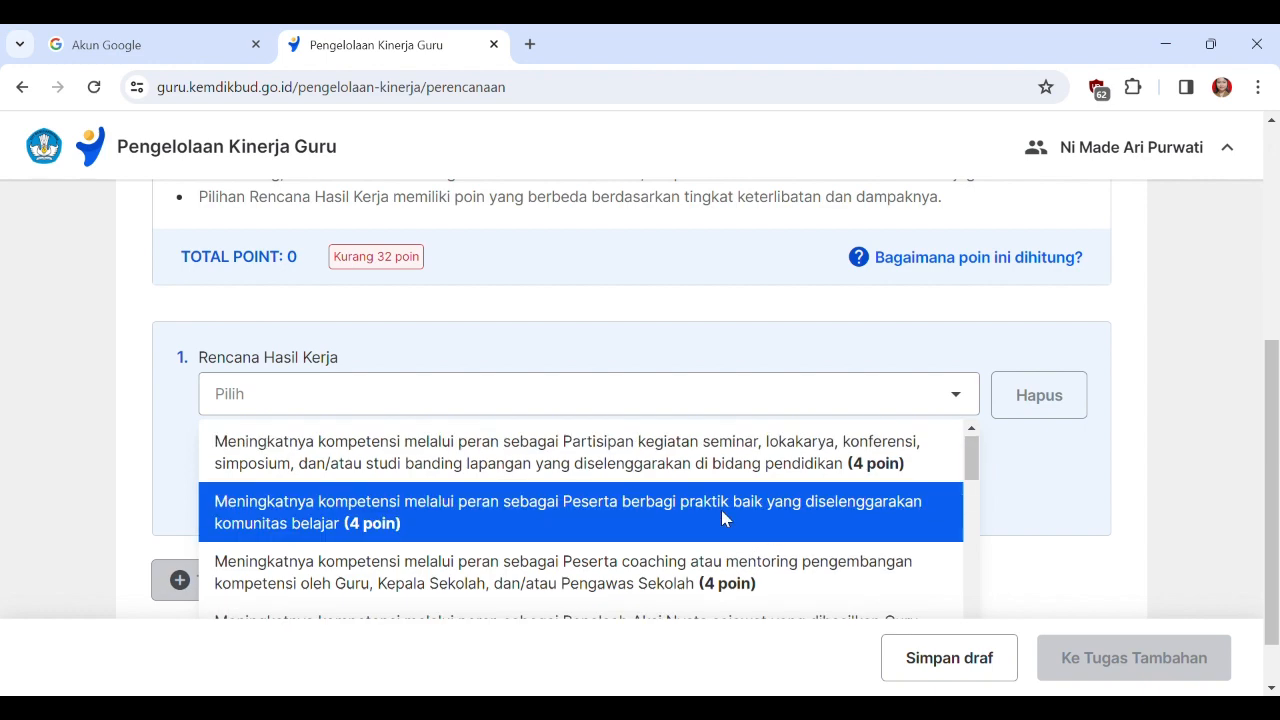
drag(972, 457, 972, 600)
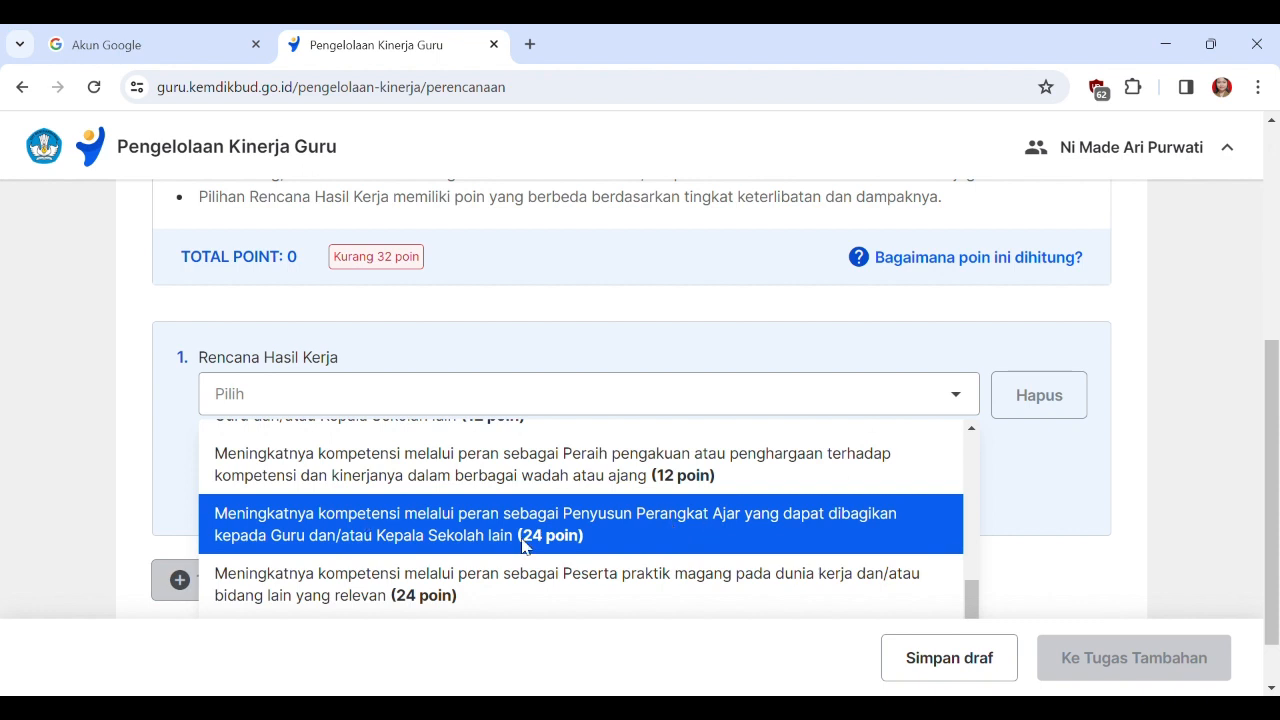
click(586, 536)
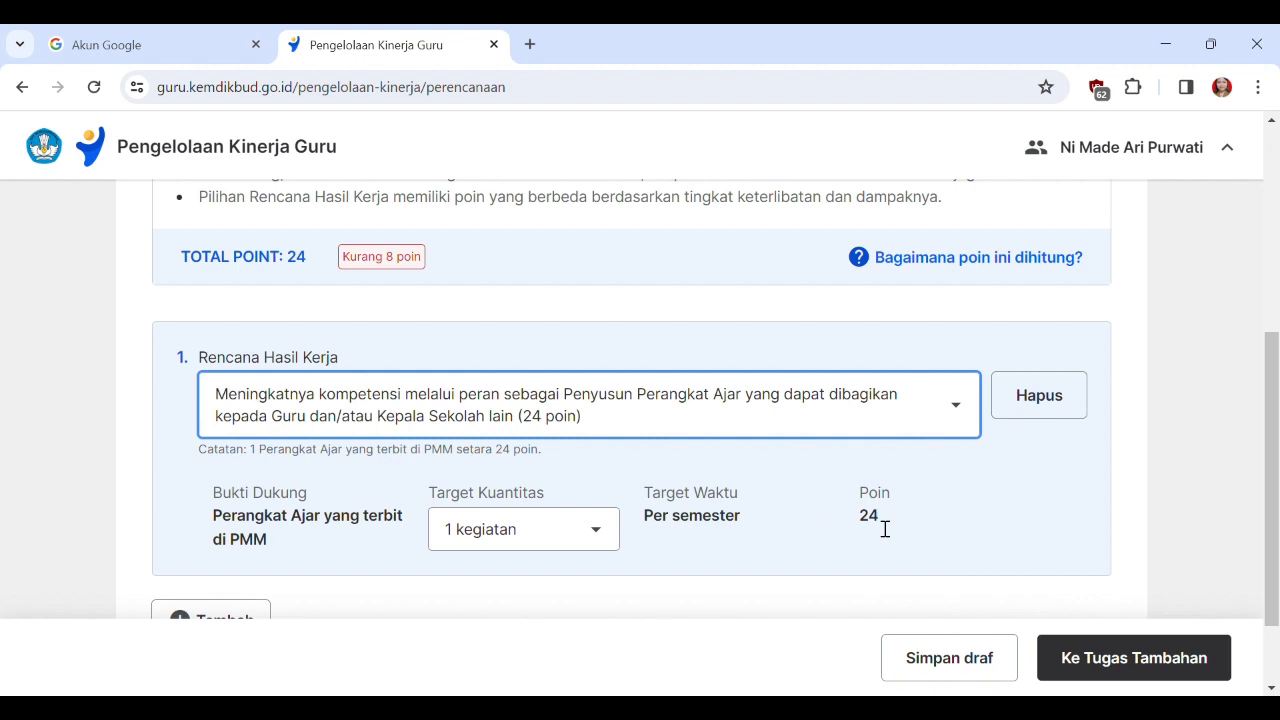
scroll(570, 455, down, 1)
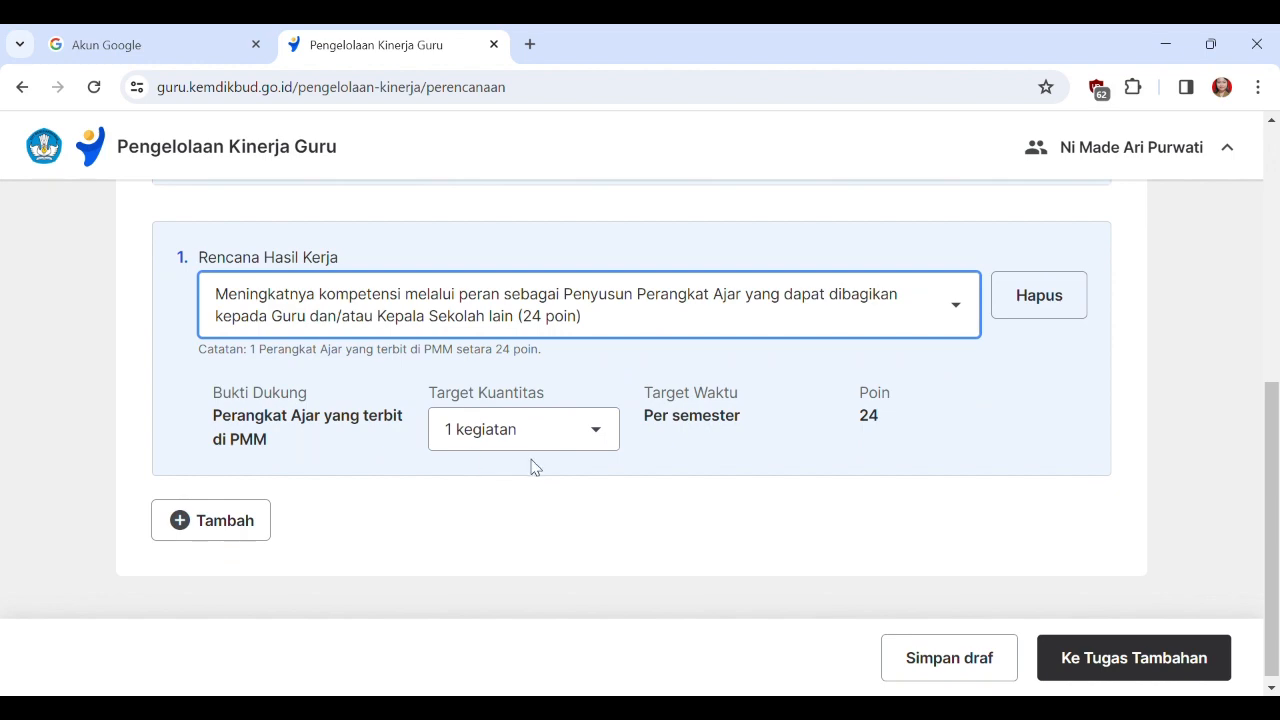
scroll(560, 467, up, 3)
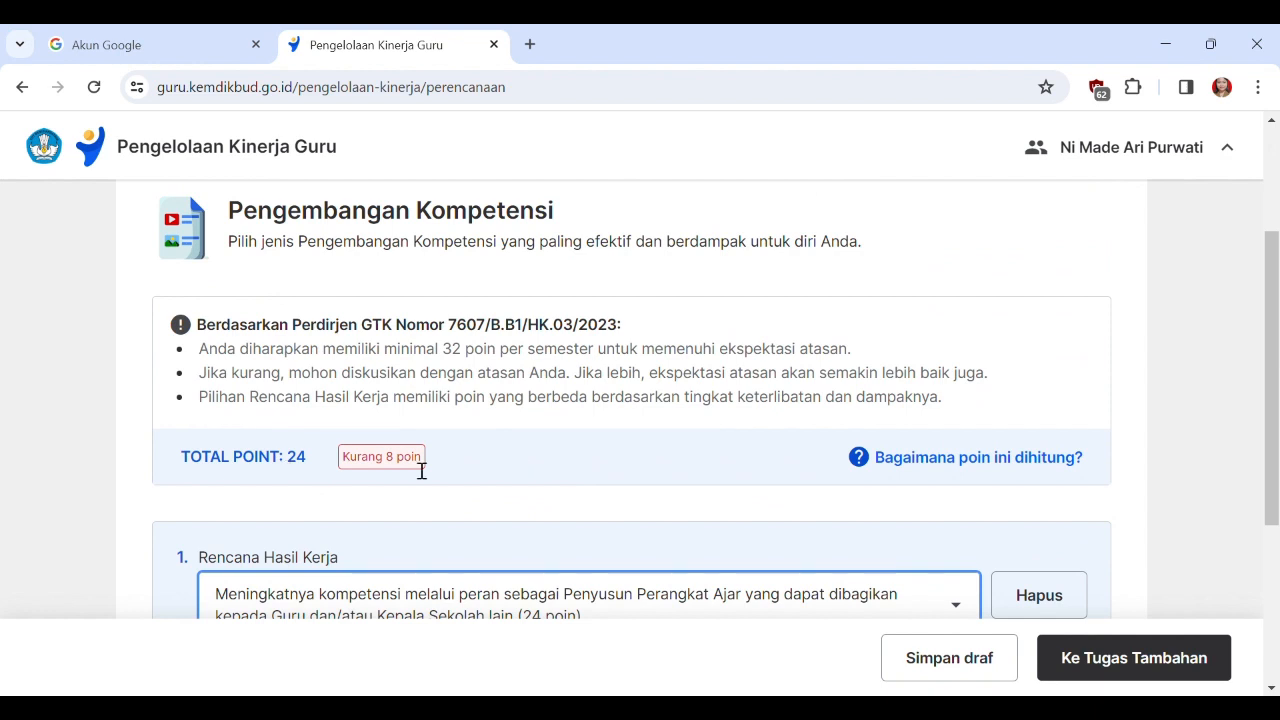
Add a second Rencana Hasil Kerja entry and view the Target Kuantitas choices of the first entry.
scroll(583, 474, down, 3)
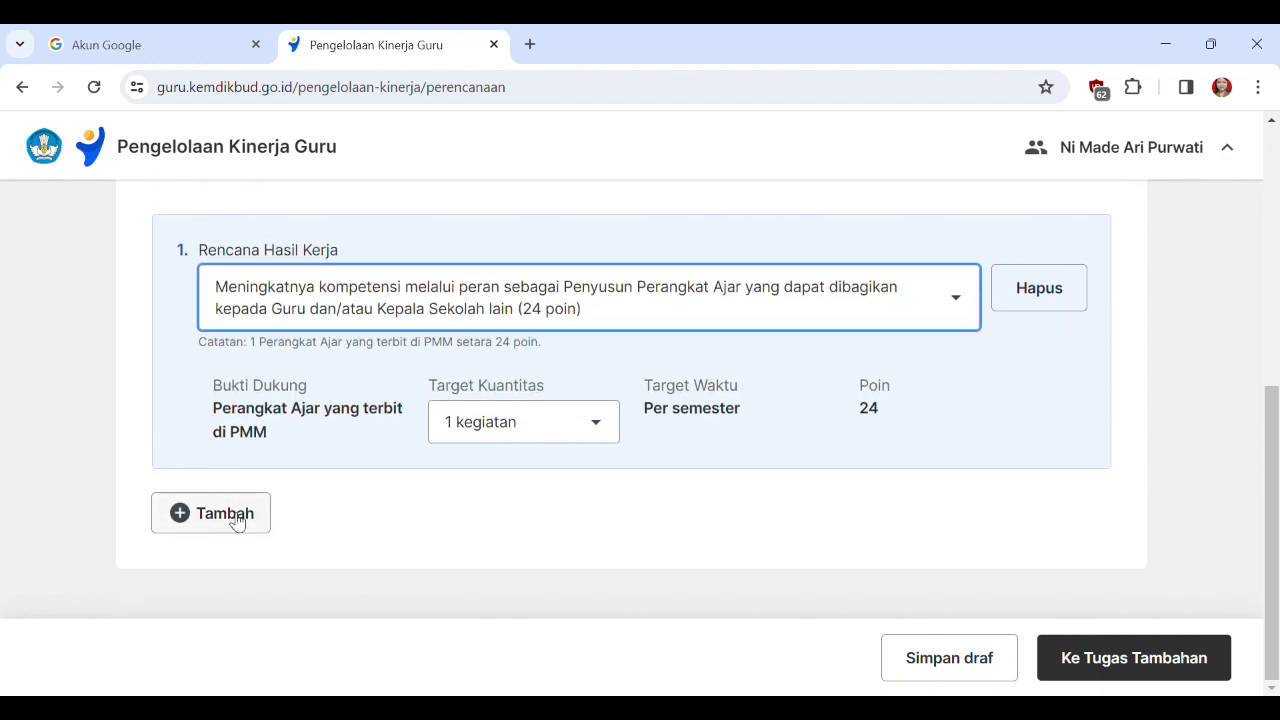
click(236, 521)
scroll(400, 505, down, 1)
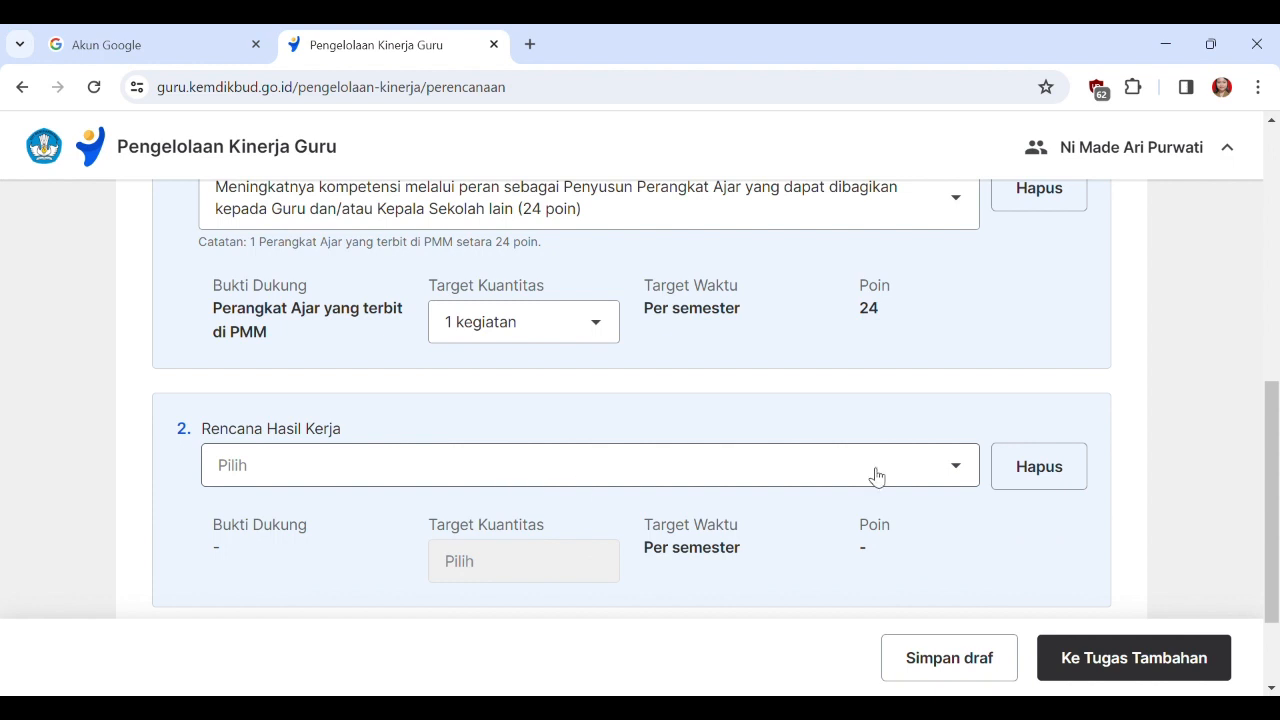
click(601, 332)
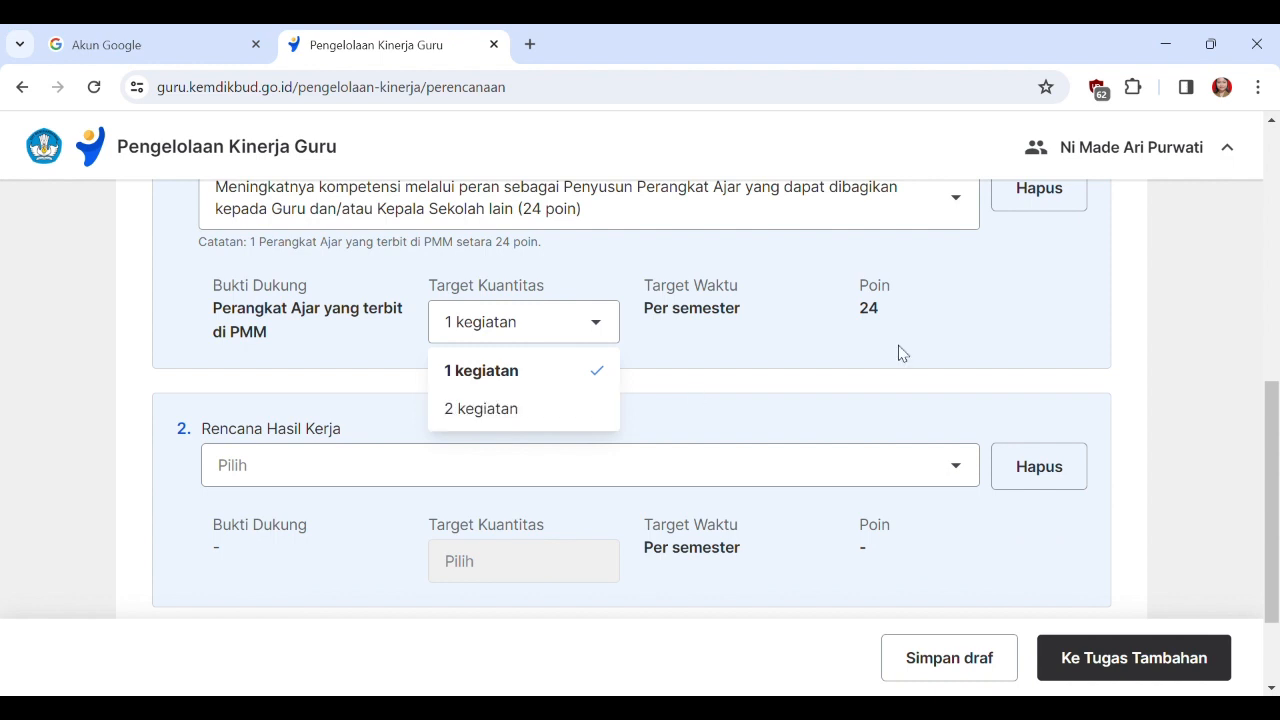
click(1024, 332)
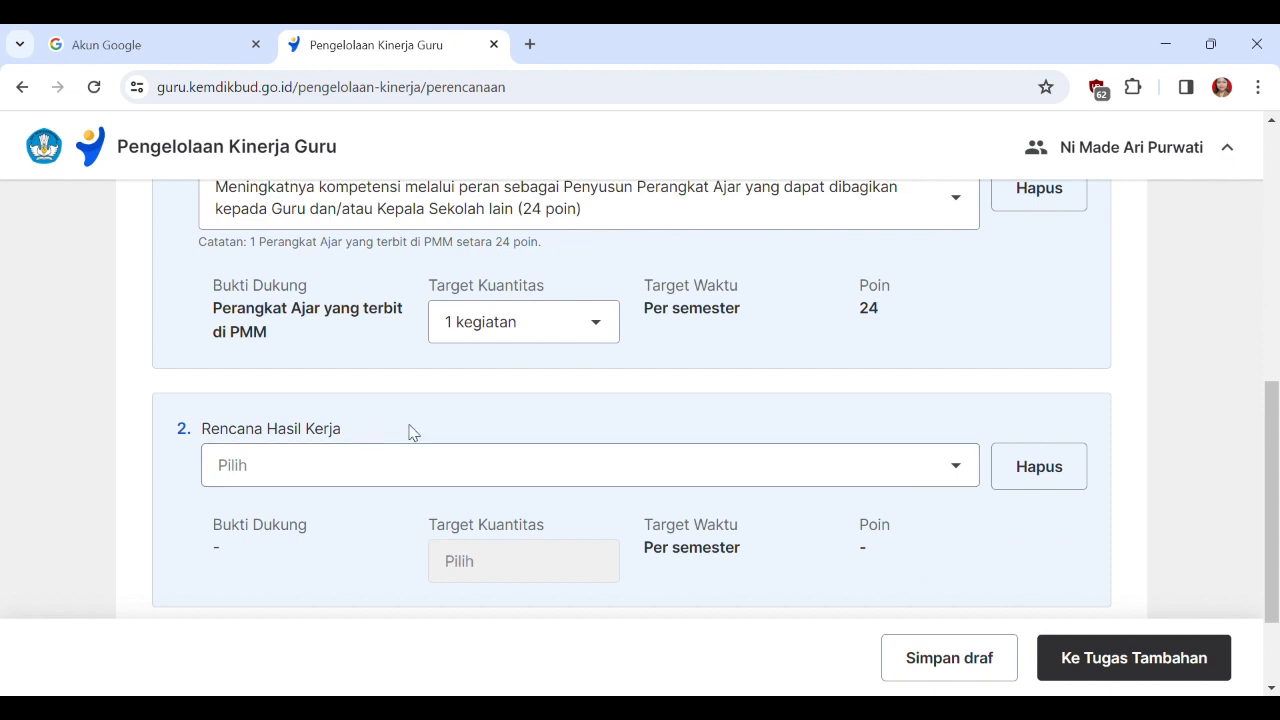
Set the second Rencana Hasil Kerja to the Partisipan kegiatan seminar, lokakarya, konferensi role worth 4 poin and check the point total.
click(940, 474)
scroll(804, 482, down, 2)
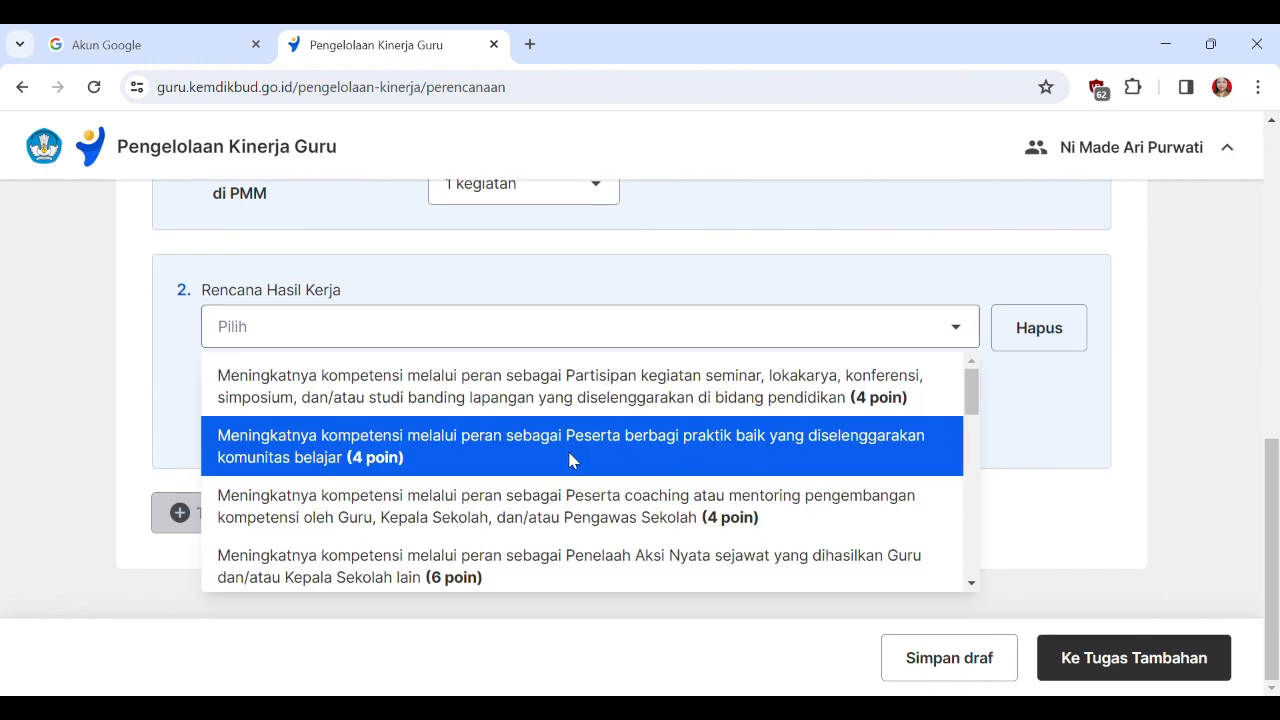
drag(972, 389, 976, 390)
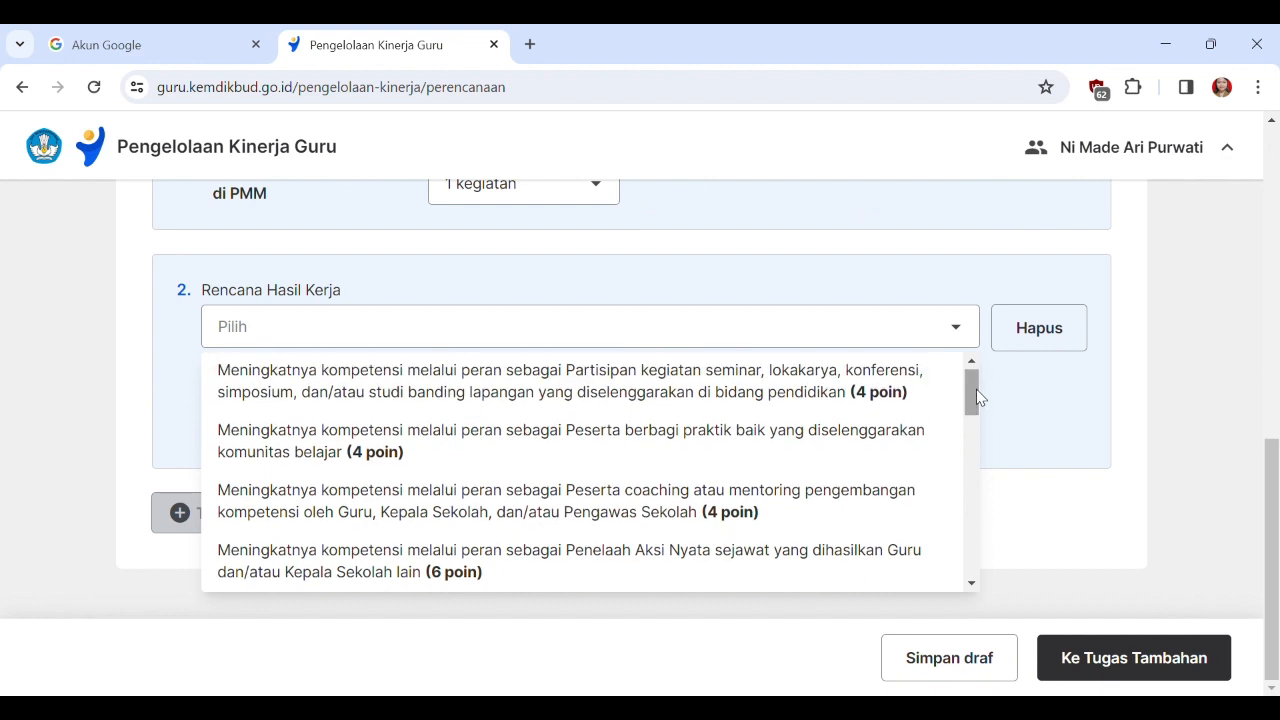
click(598, 396)
scroll(820, 408, up, 5)
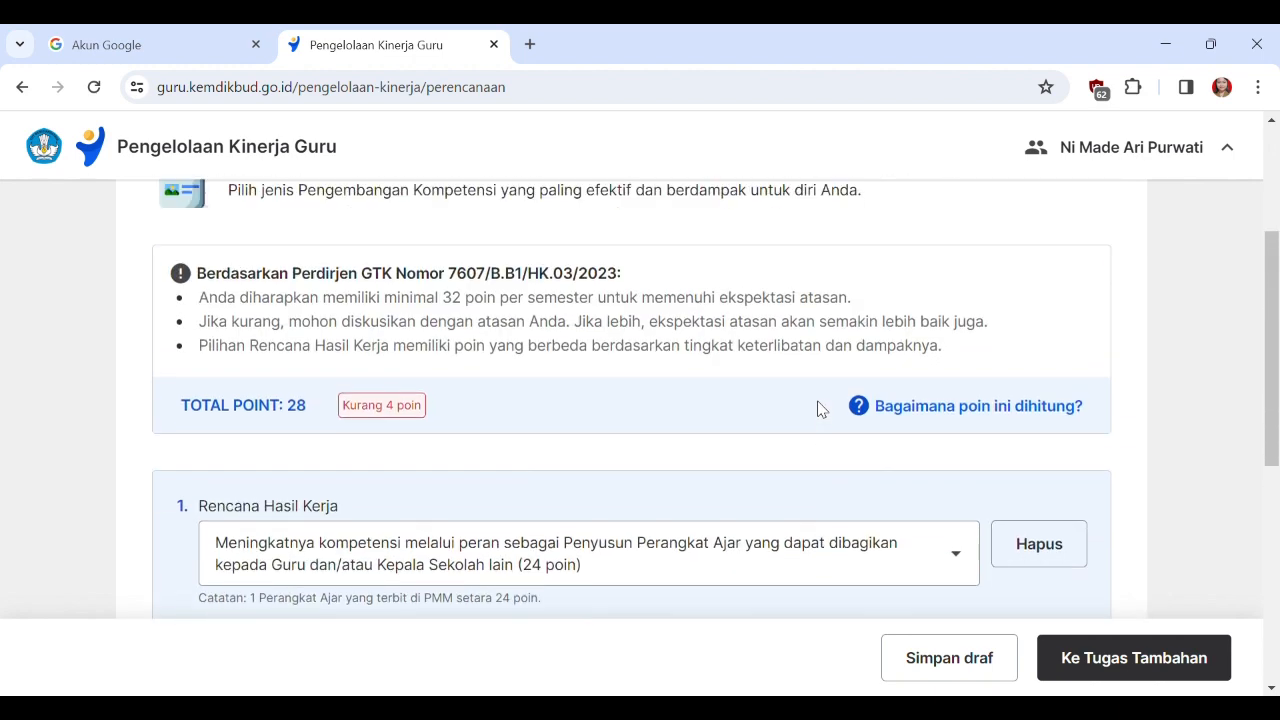
scroll(848, 424, down, 5)
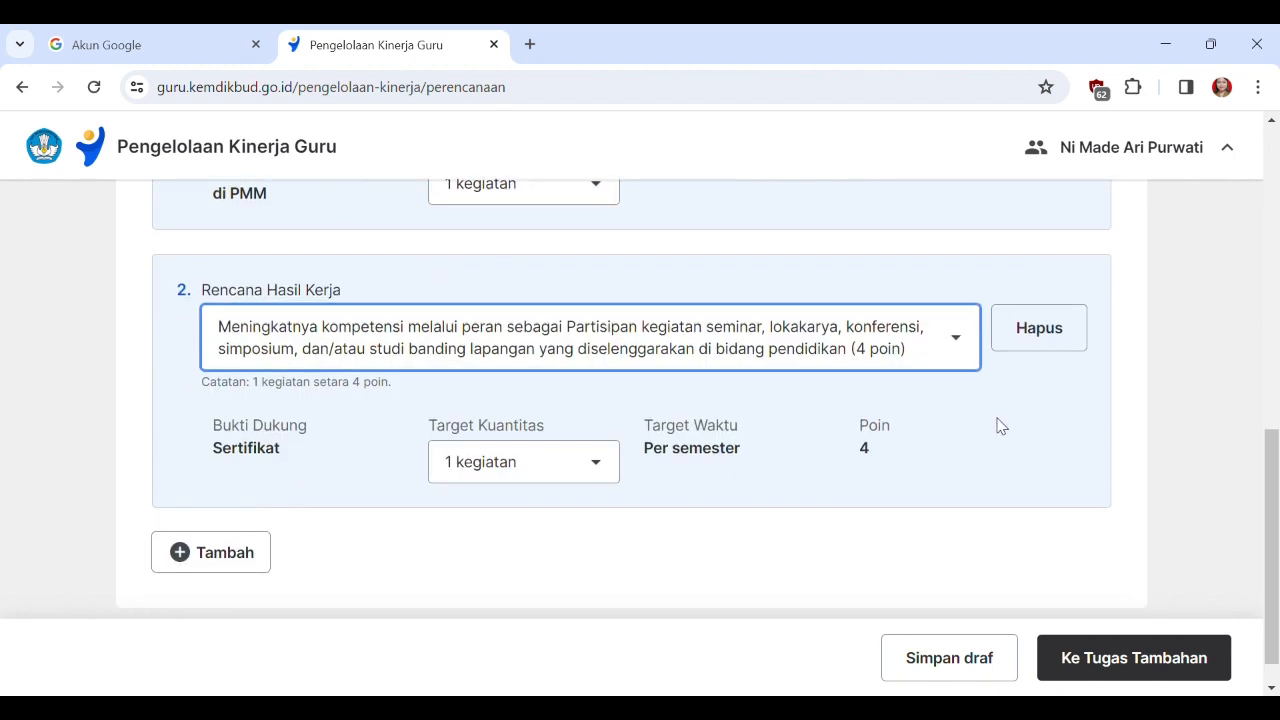
click(237, 557)
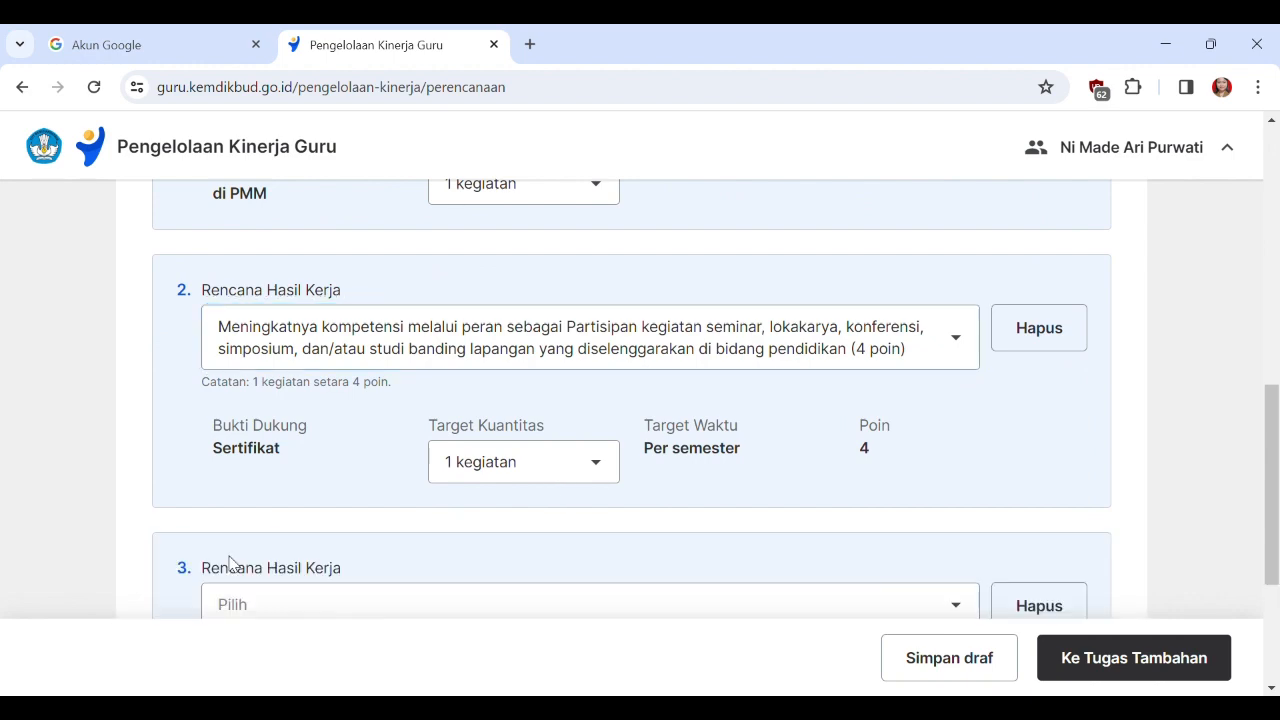
scroll(710, 565, down, 2)
click(966, 415)
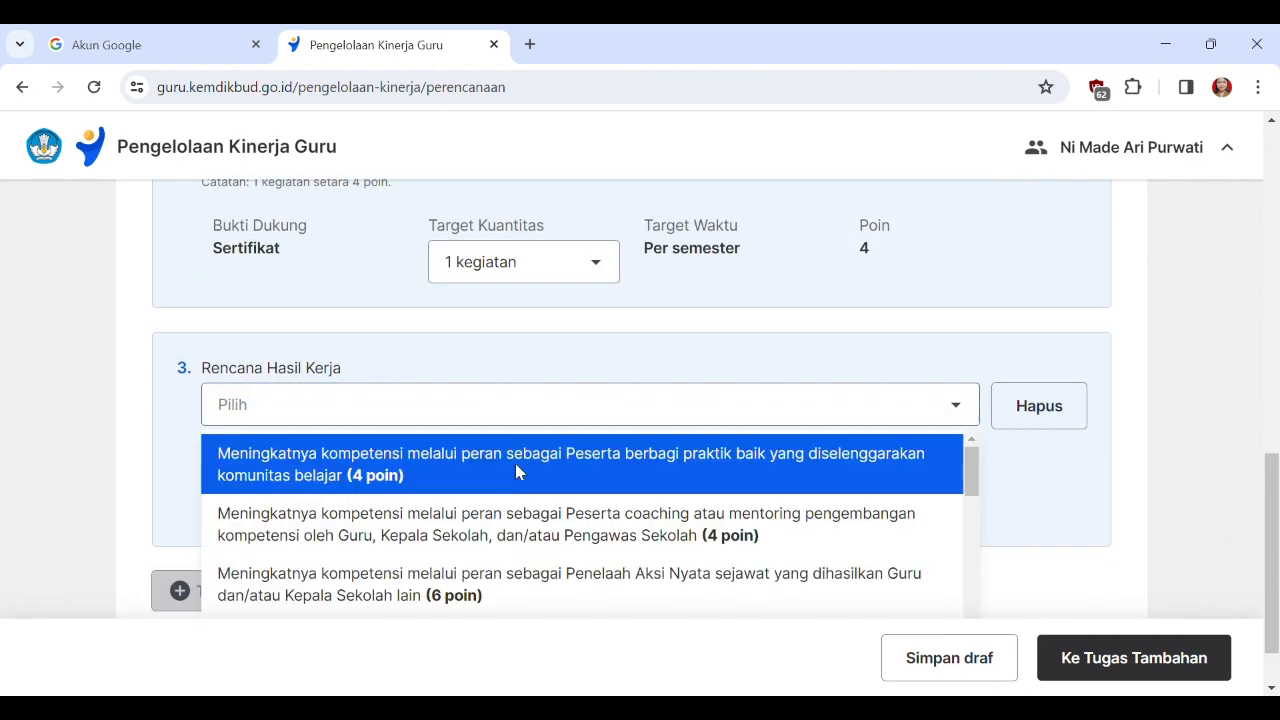
scroll(621, 514, down, 10)
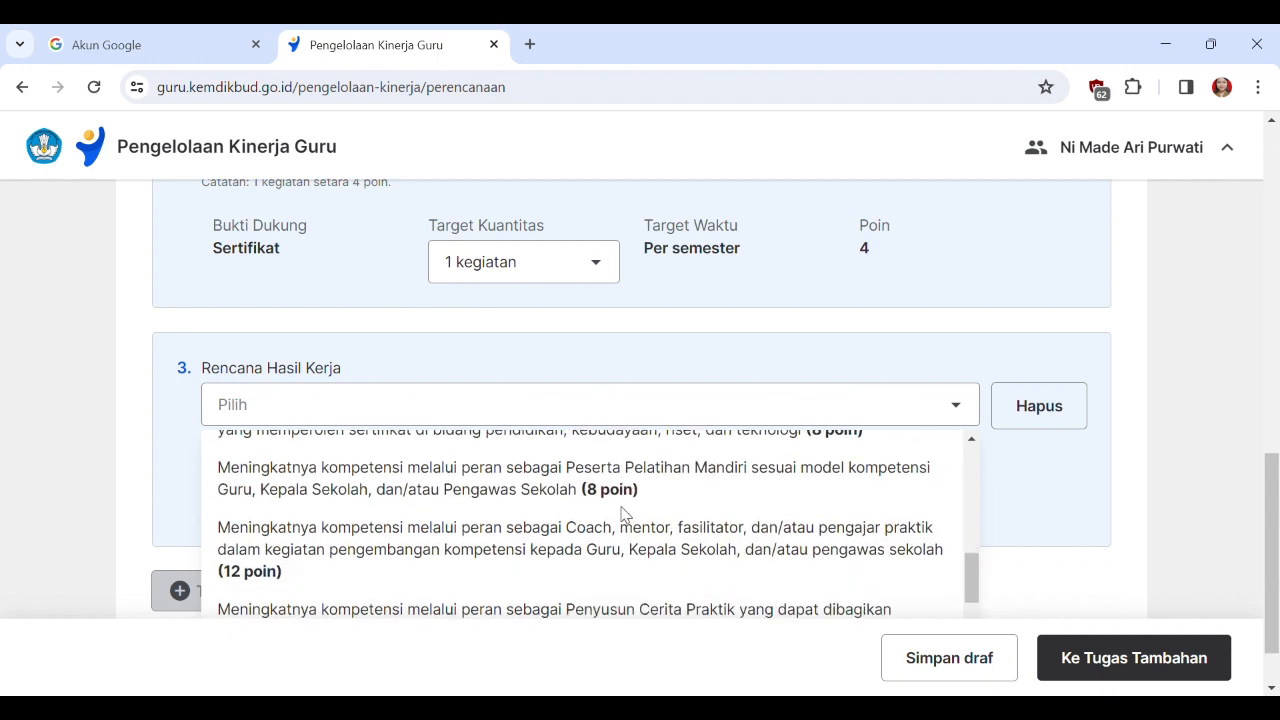
scroll(623, 514, down, 2)
scroll(623, 514, up, 3)
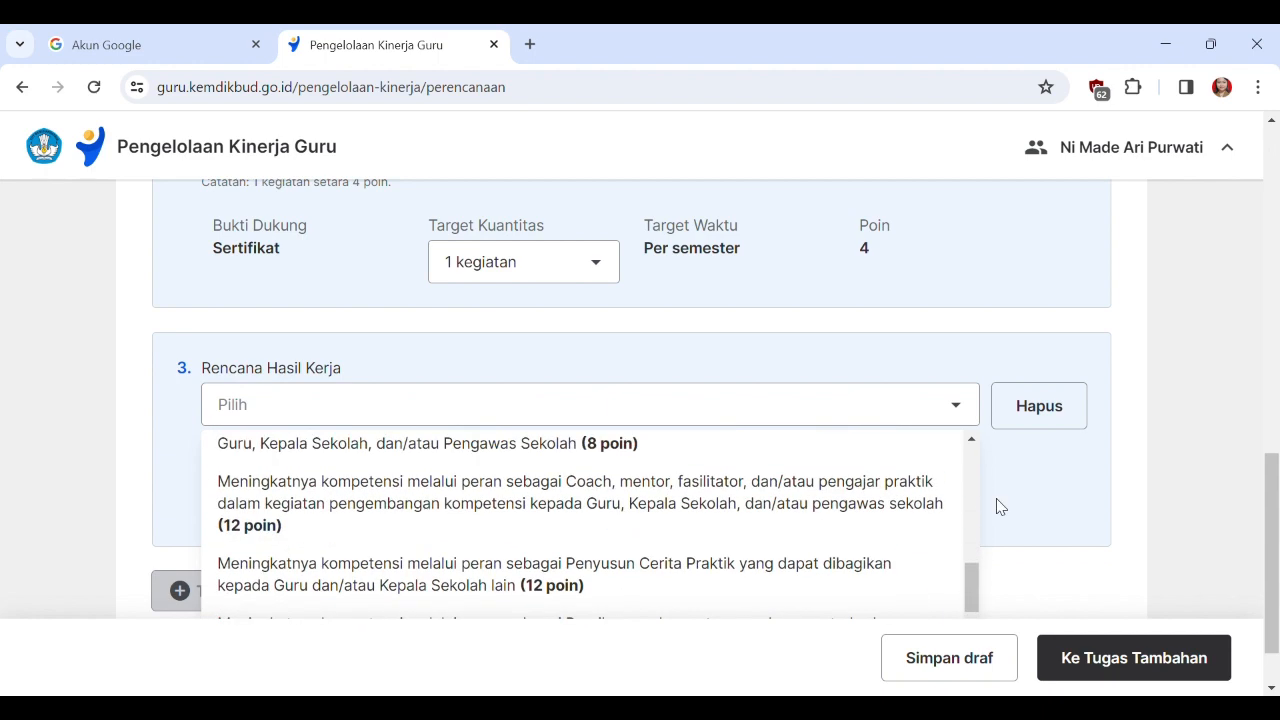
click(1040, 497)
click(1062, 410)
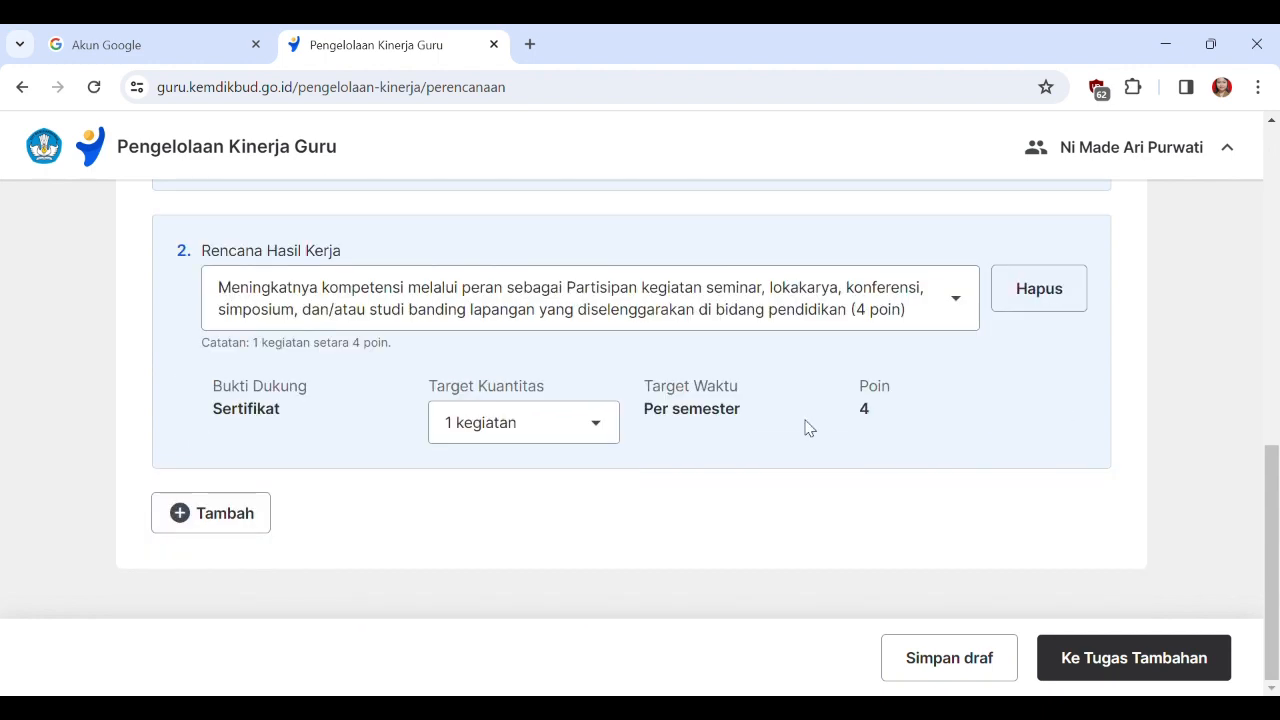
Set the seminar participant entry's Target Kuantitas to 2 kegiatan, check the point total, and proceed to the Tugas Tambahan stage.
scroll(760, 460, up, 1)
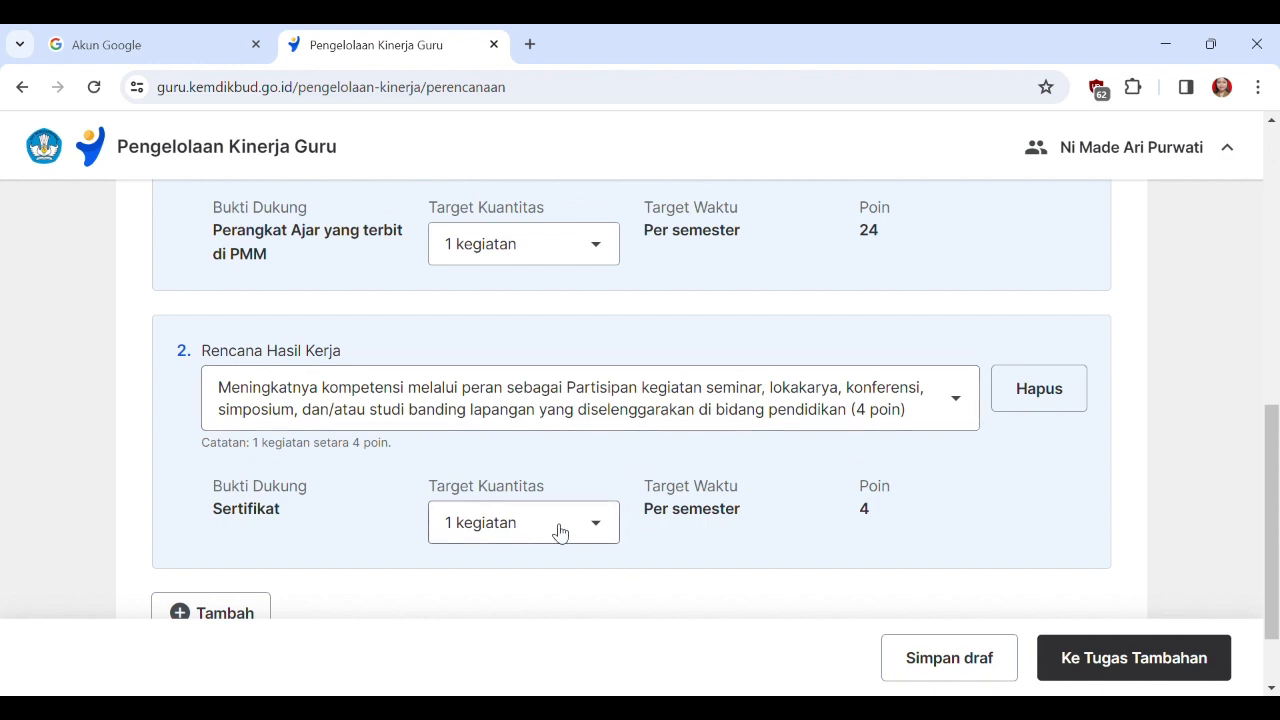
click(605, 535)
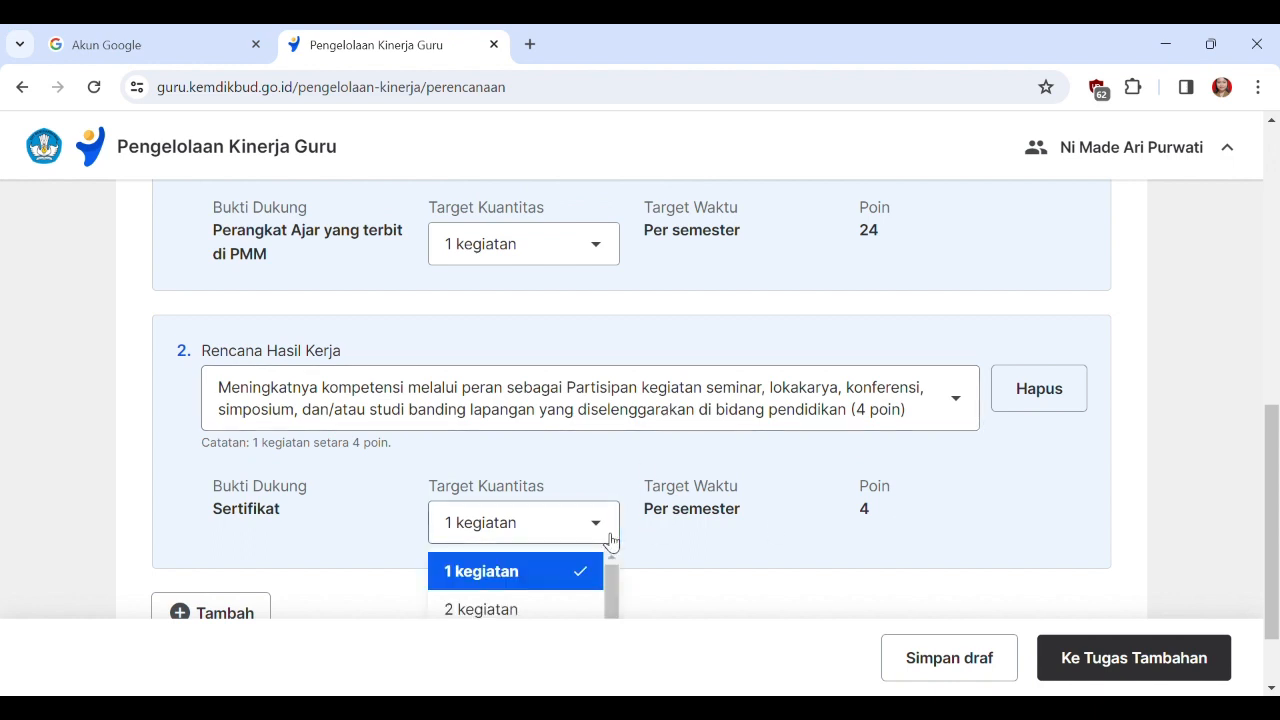
click(515, 610)
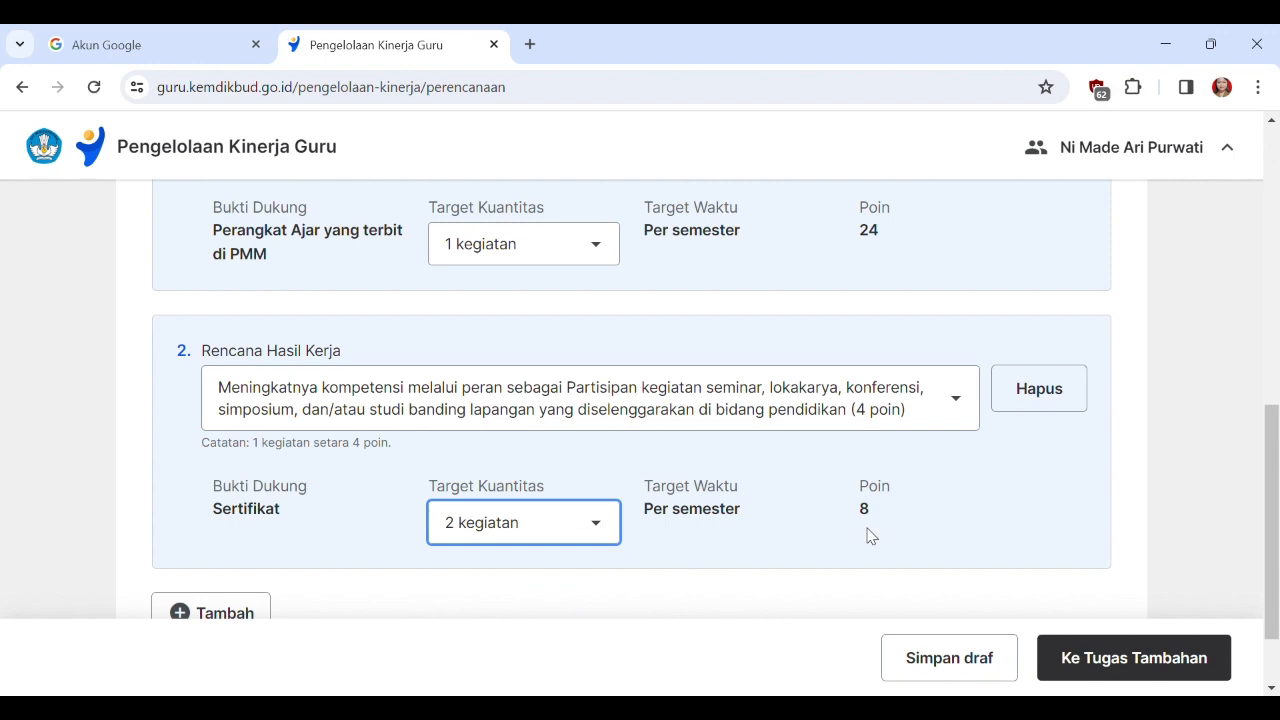
scroll(945, 515, up, 5)
scroll(414, 557, up, 2)
scroll(629, 491, down, 3)
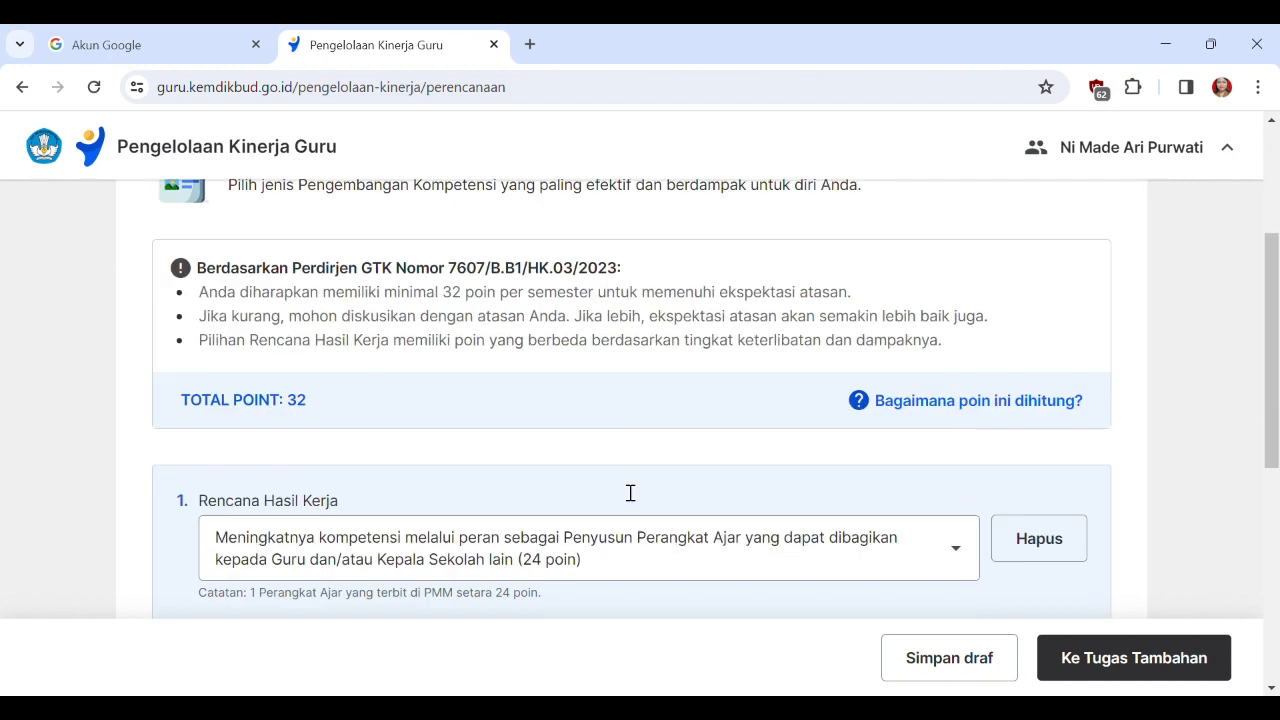
scroll(780, 415, down, 4)
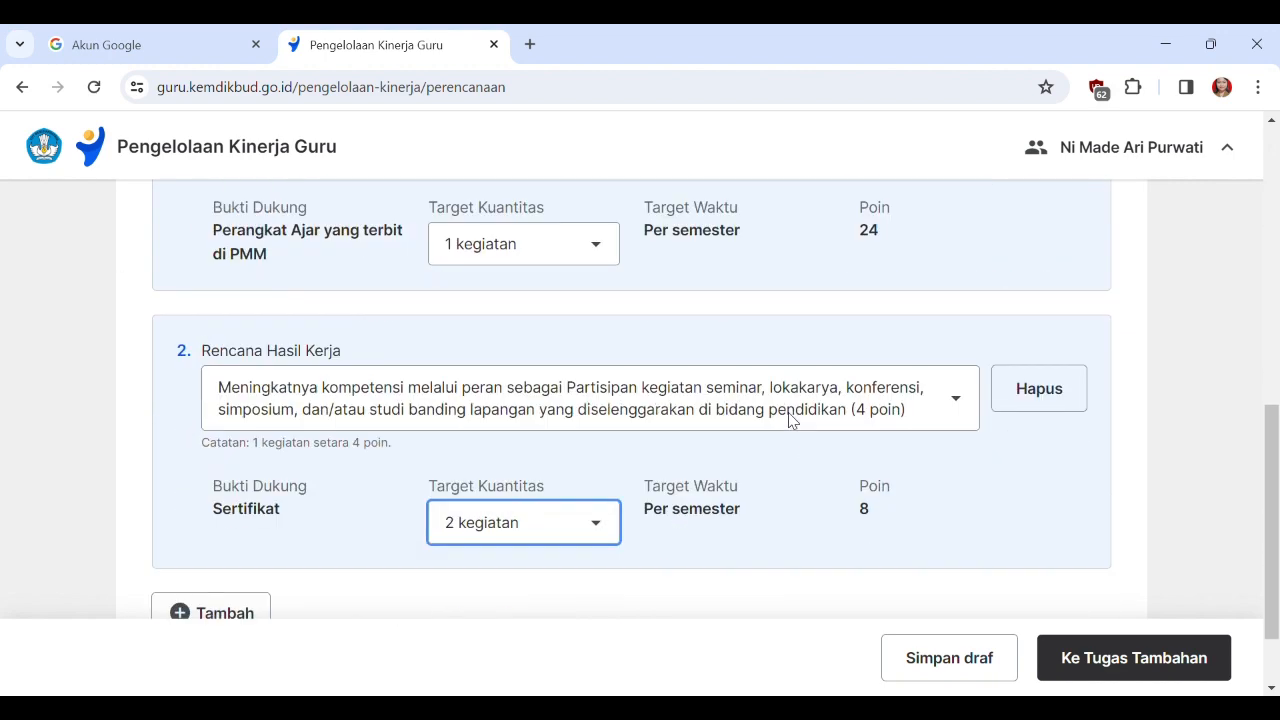
click(1178, 665)
Examine the additional-task roles available for the first Rencana Hasil Kerja in Tugas Tambahan, leaving the selection as it is.
scroll(650, 480, up, 2)
scroll(686, 440, down, 2)
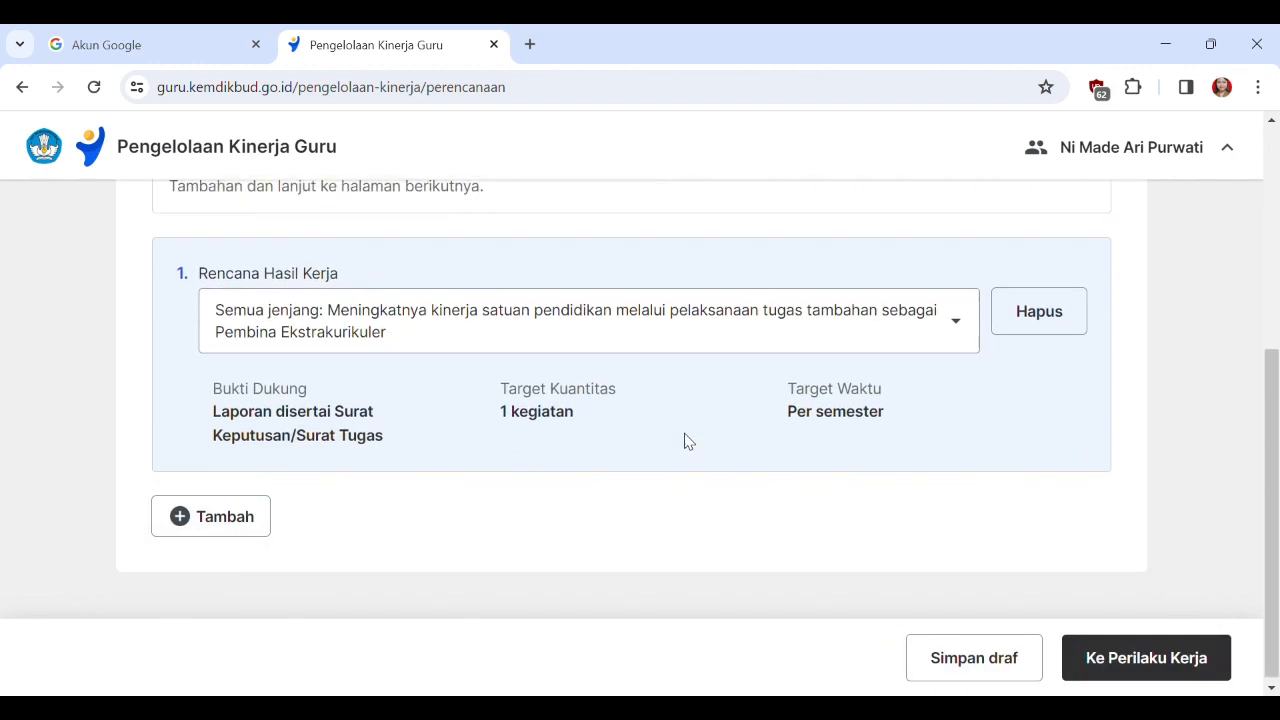
click(960, 320)
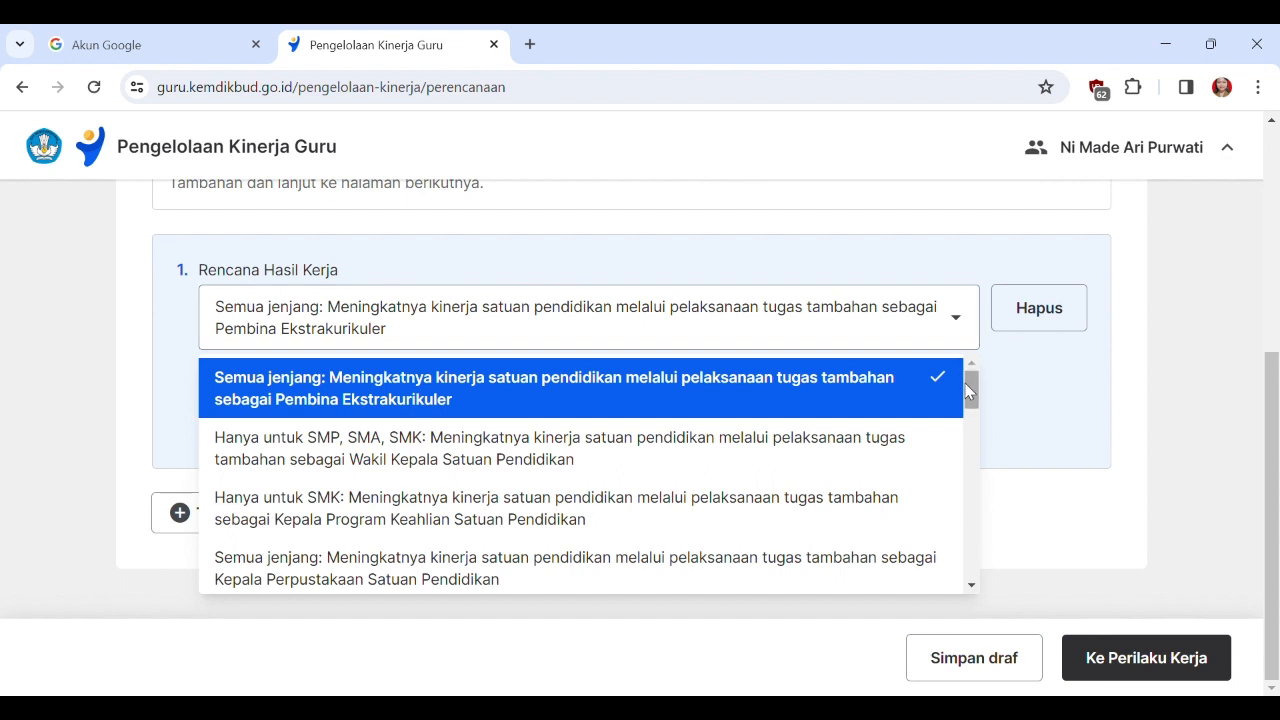
drag(971, 393, 975, 435)
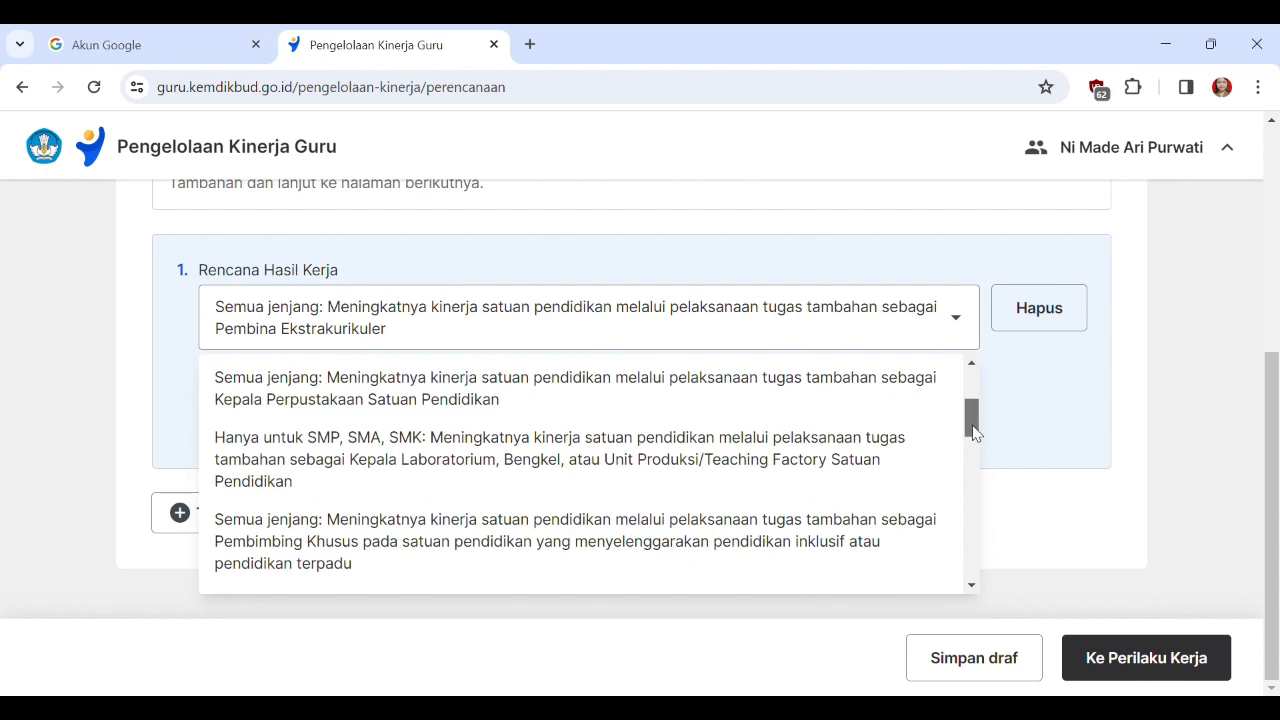
scroll(620, 475, up, 2)
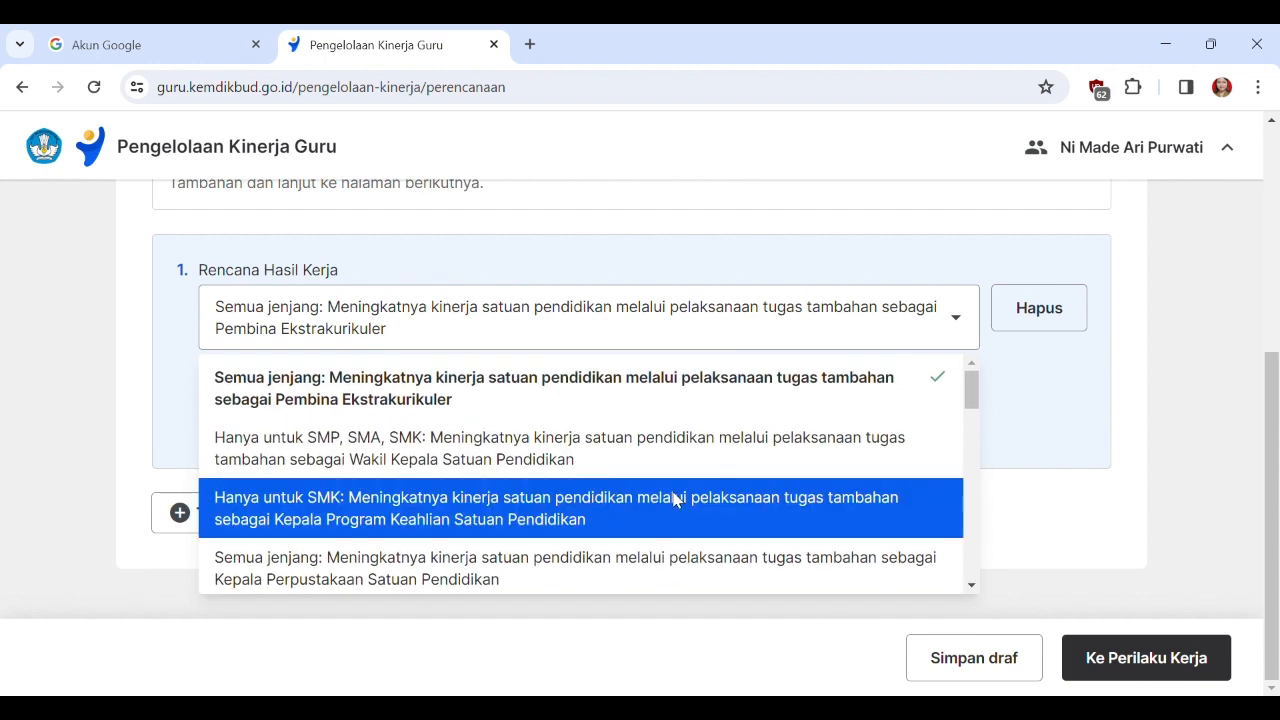
scroll(740, 470, down, 2)
scroll(854, 455, down, 5)
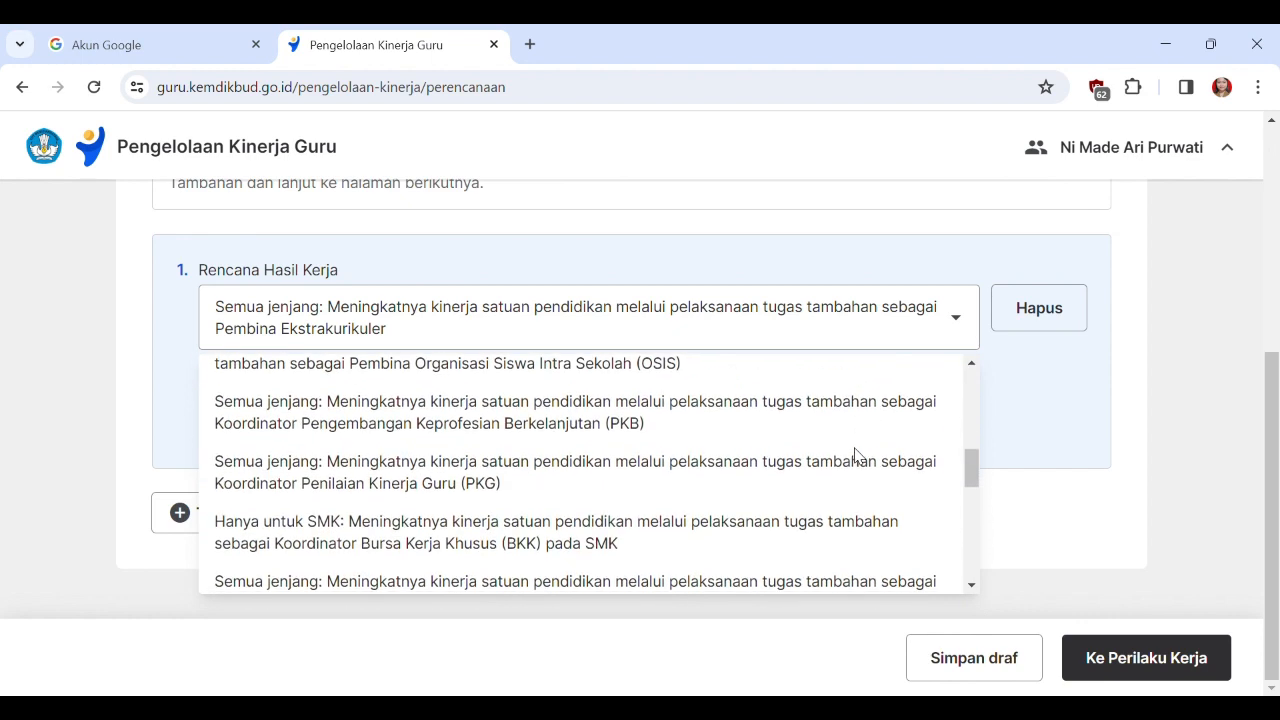
scroll(800, 455, up, 7)
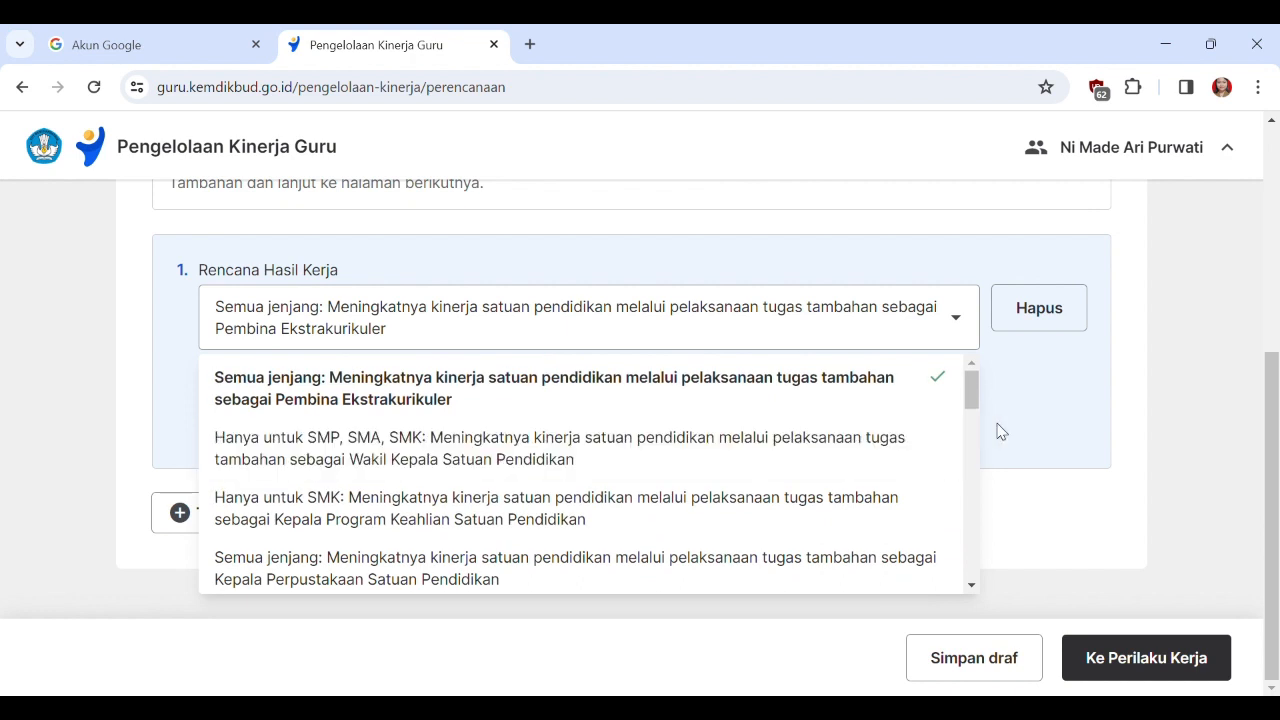
click(1066, 401)
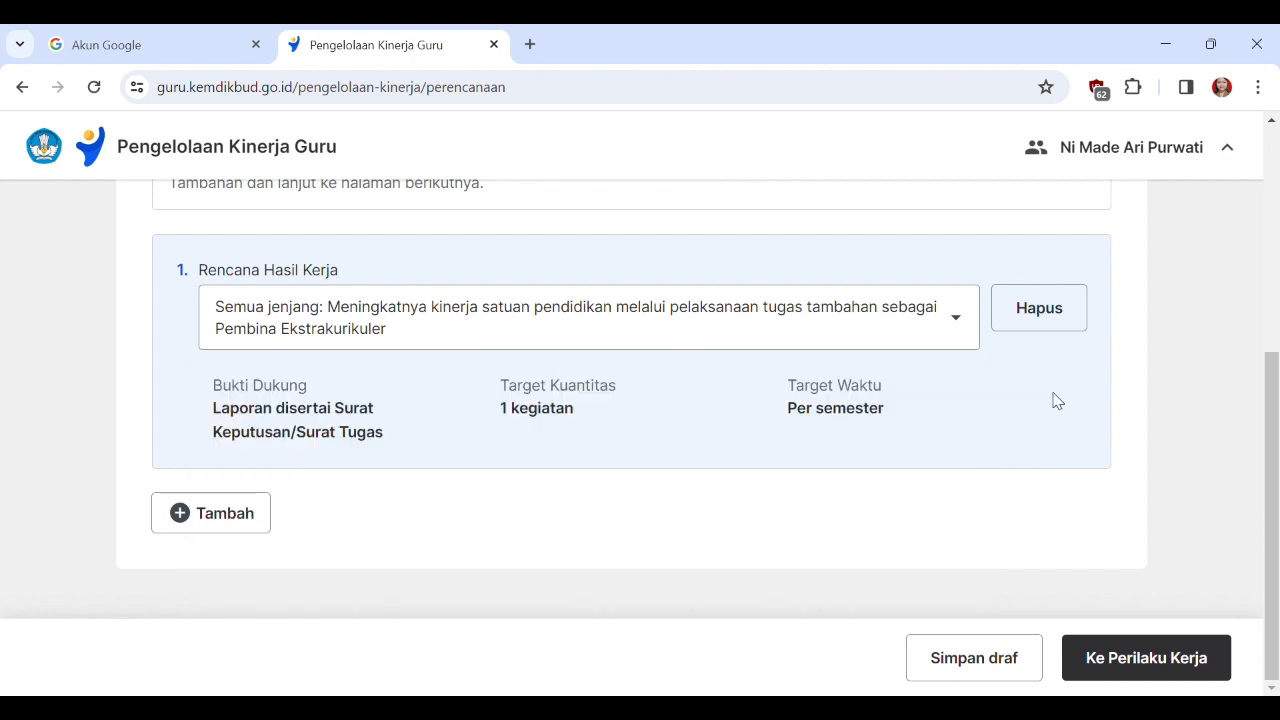
Proceed to the Perilaku Kerja stage and look through its aspects from Berorientasi Pelayanan to Kolaboratif.
click(1171, 668)
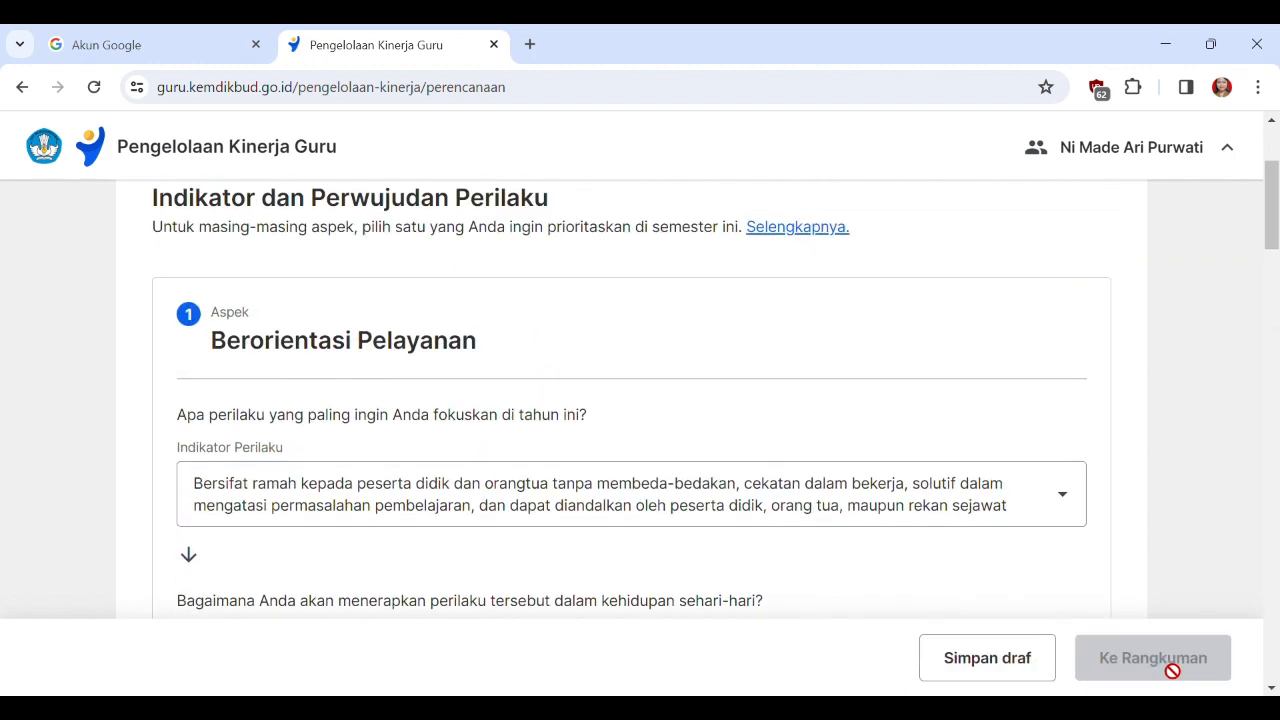
scroll(640, 469, down, 15)
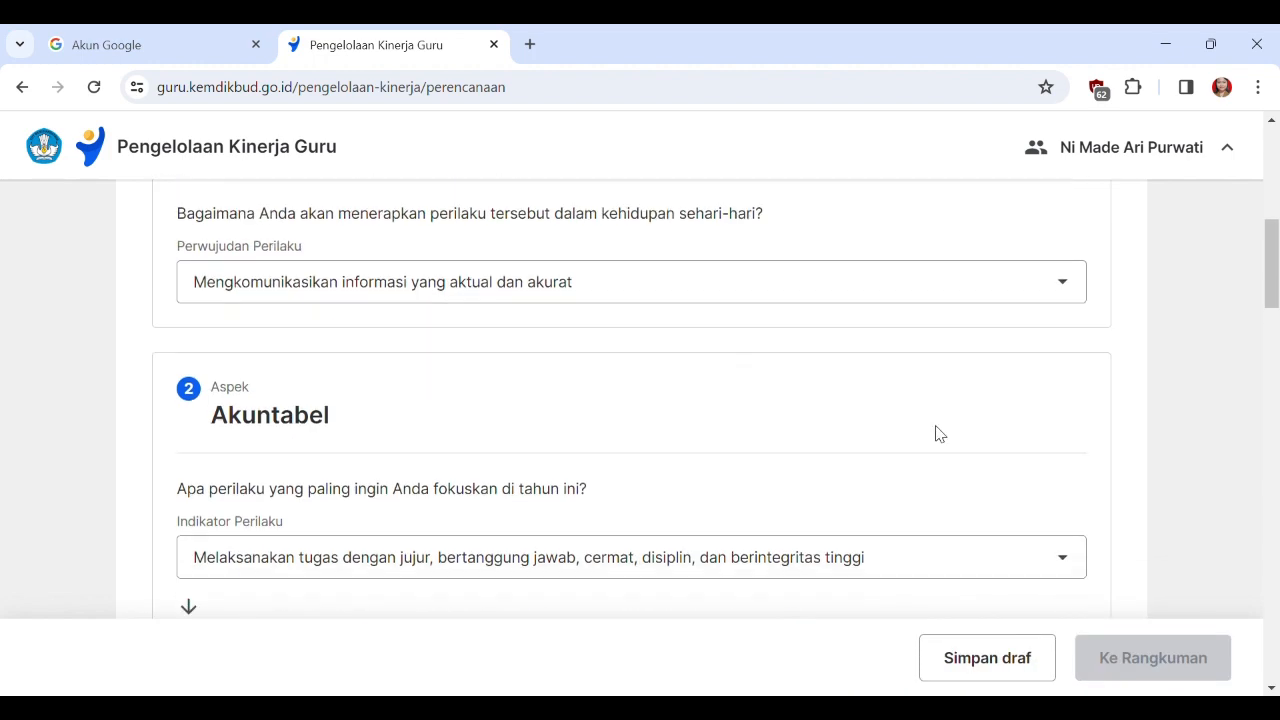
scroll(613, 416, down, 10)
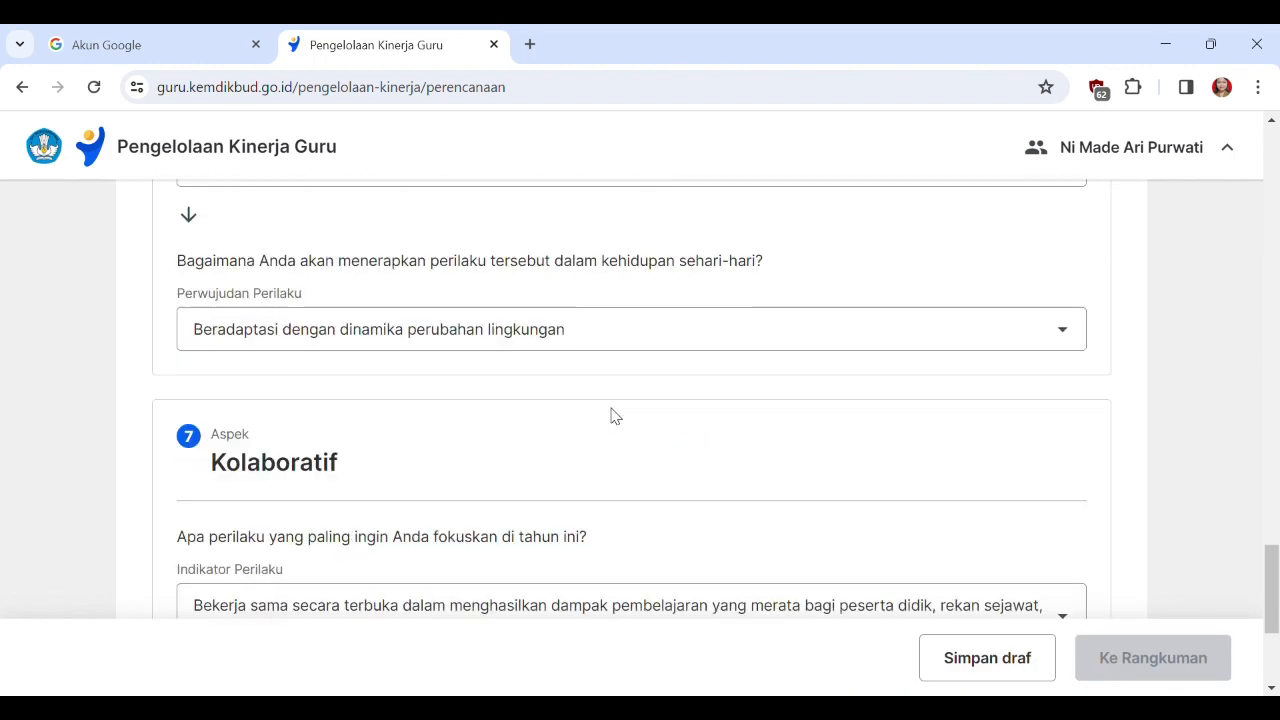
scroll(613, 416, up, 20)
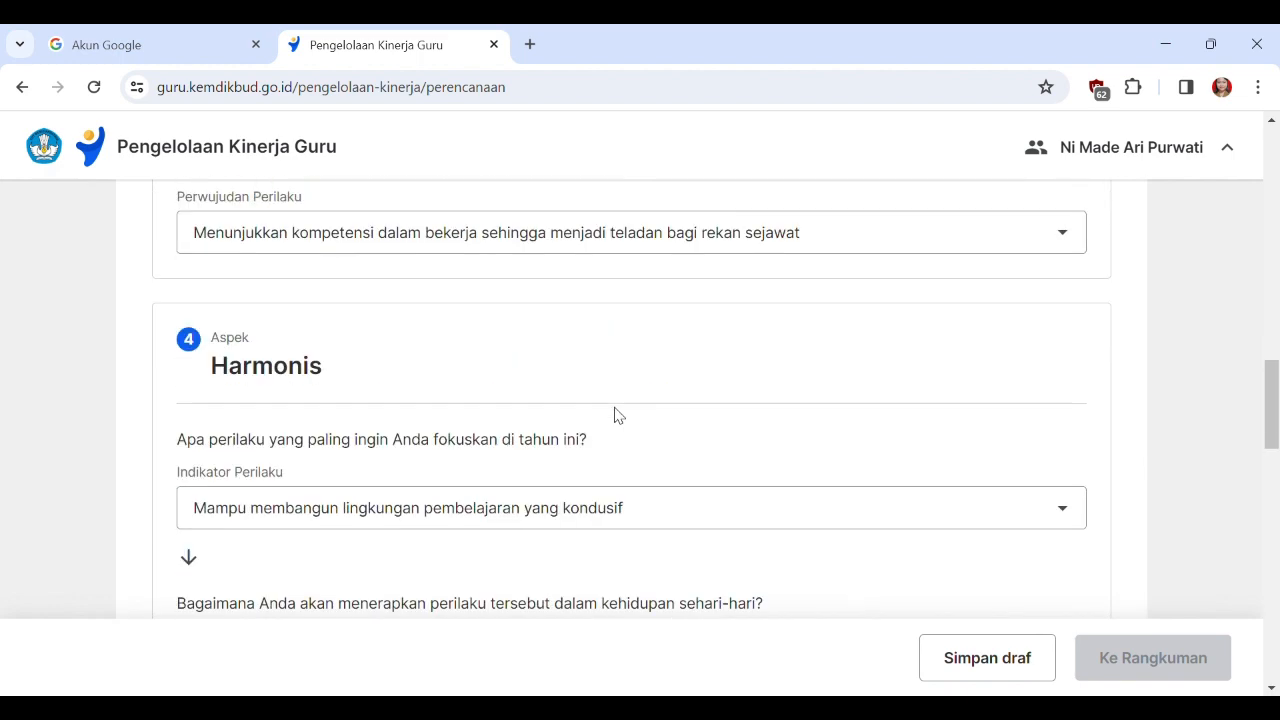
scroll(617, 416, up, 4)
scroll(617, 416, down, 2)
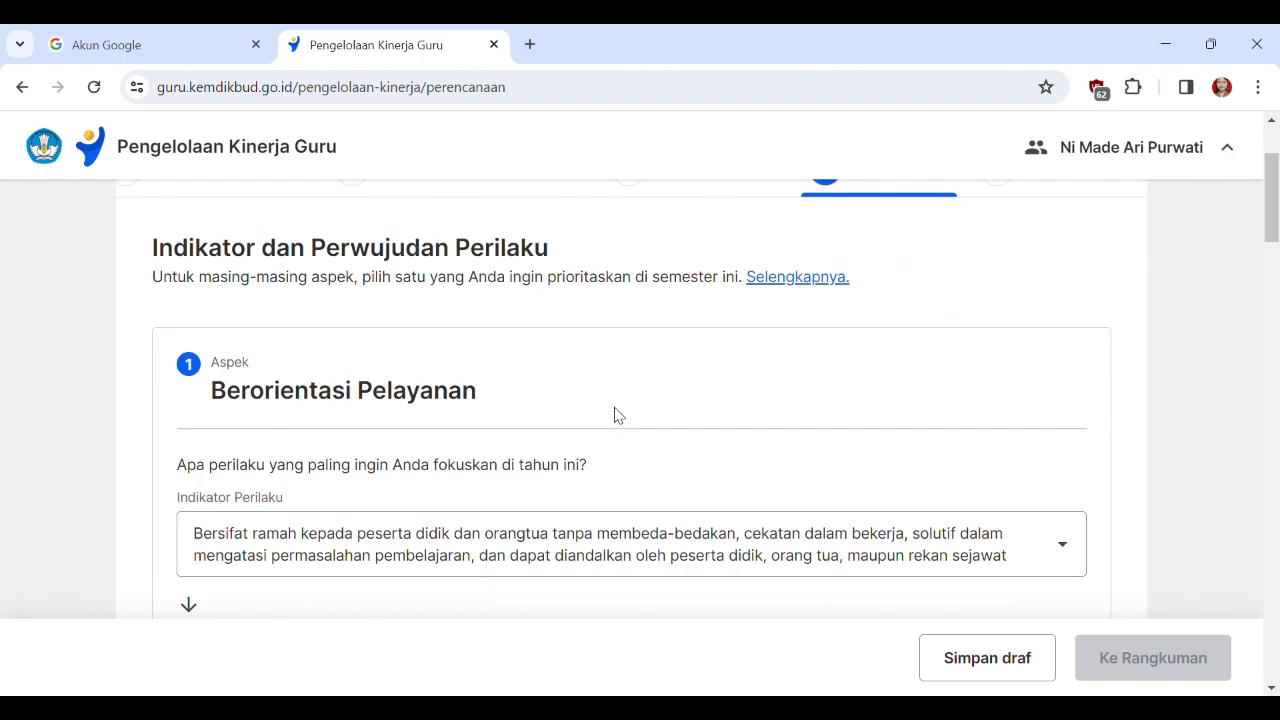
For Berorientasi Pelayanan, choose indicator "Memahami kebutuhan peserta didik dan berusaha memenuhinya" and perwujudan "Melayani peserta didik sesuai hasil asesmen awal peserta didik".
click(1063, 525)
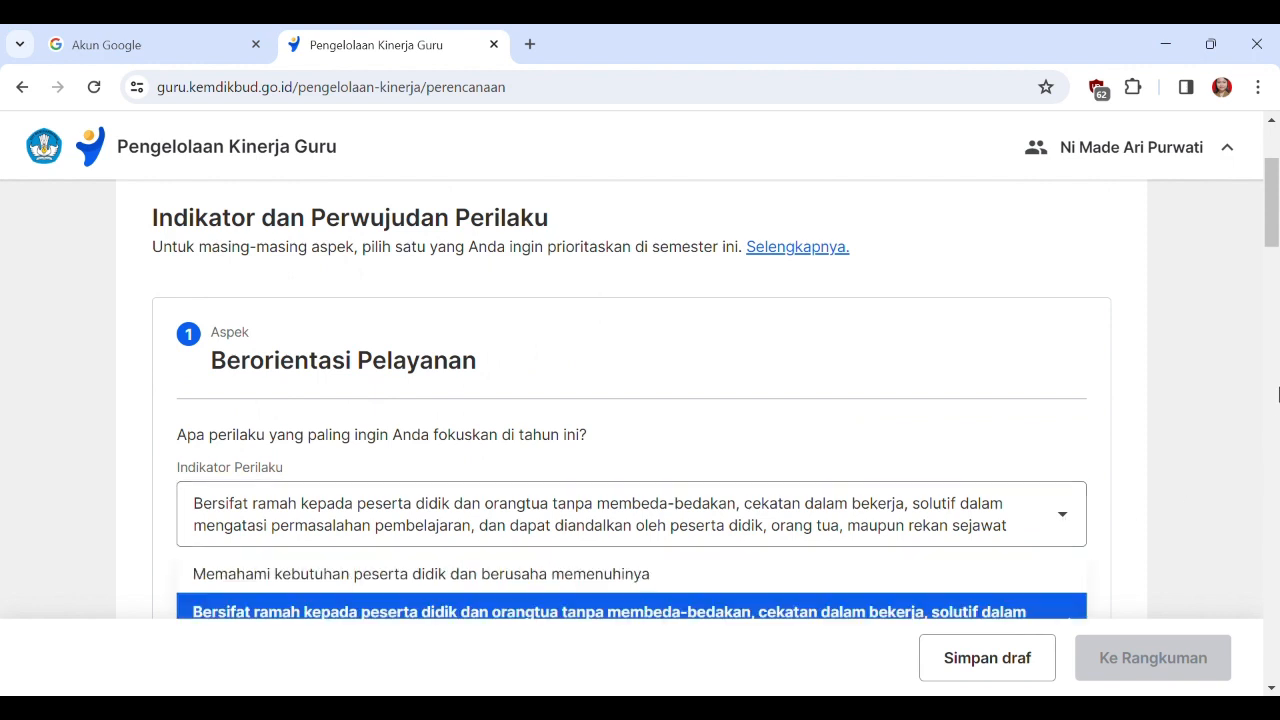
scroll(1065, 525, down, 2)
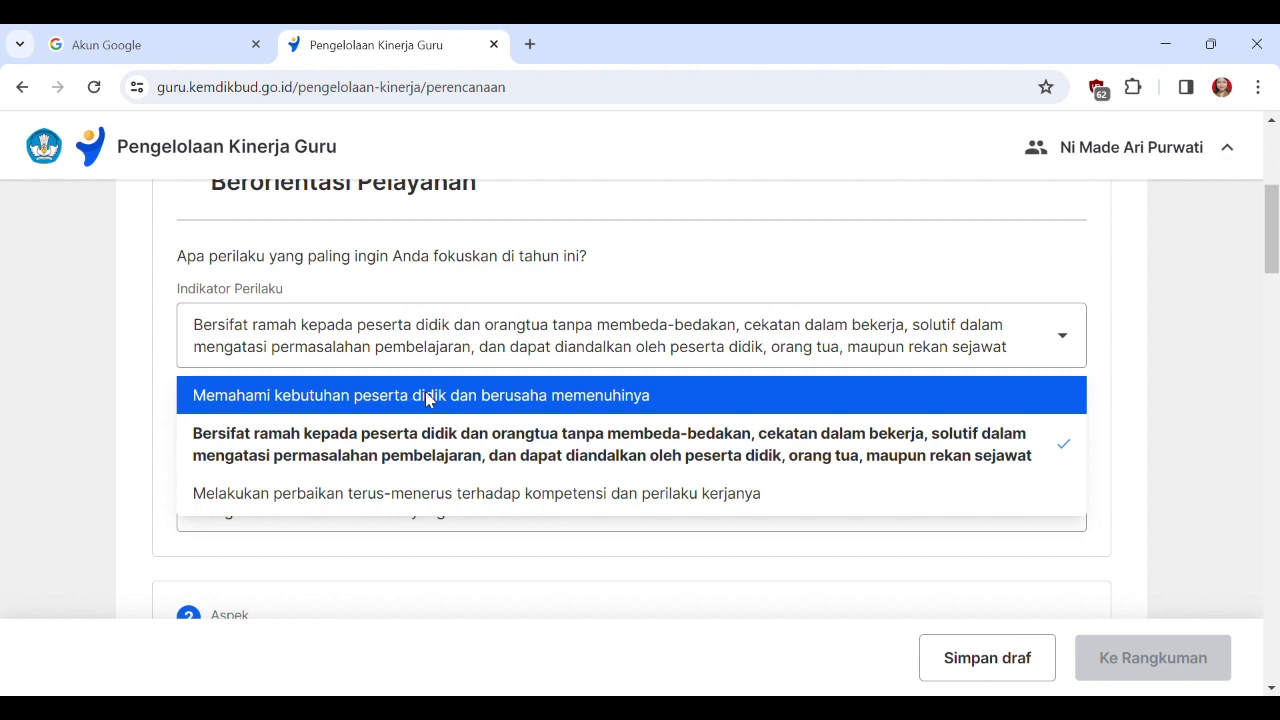
click(611, 395)
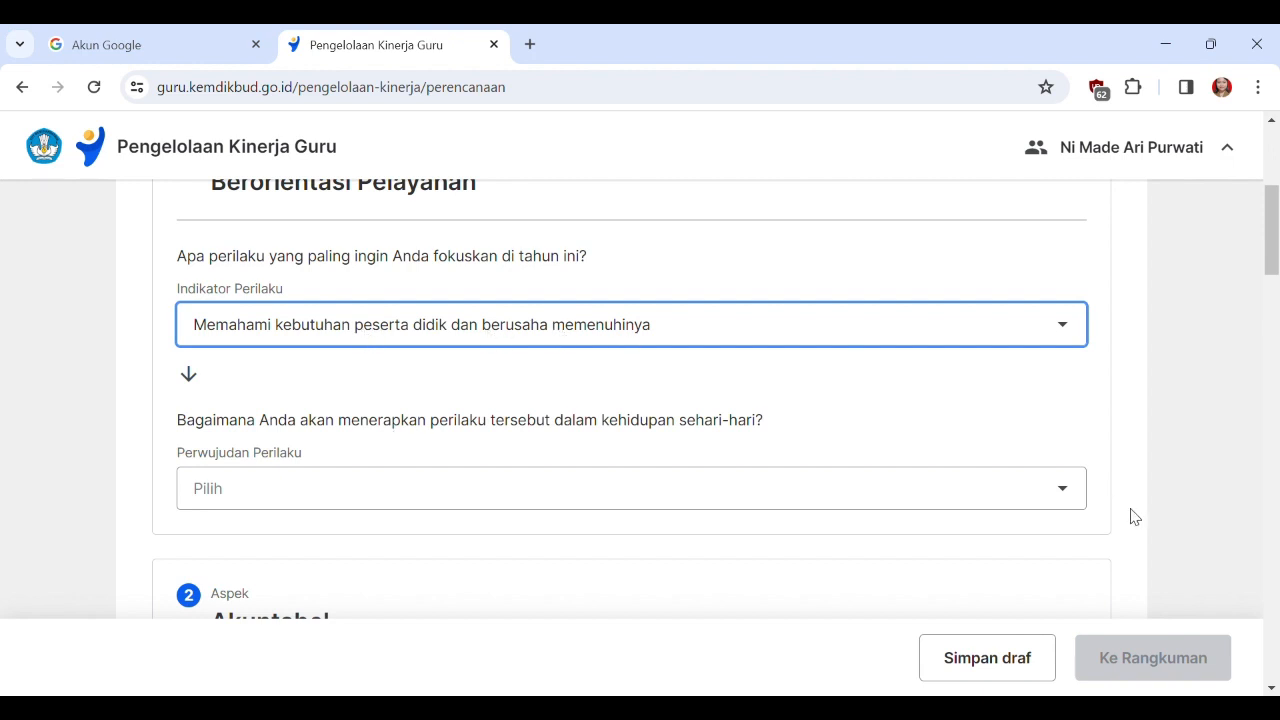
click(1048, 496)
drag(1273, 237, 1273, 262)
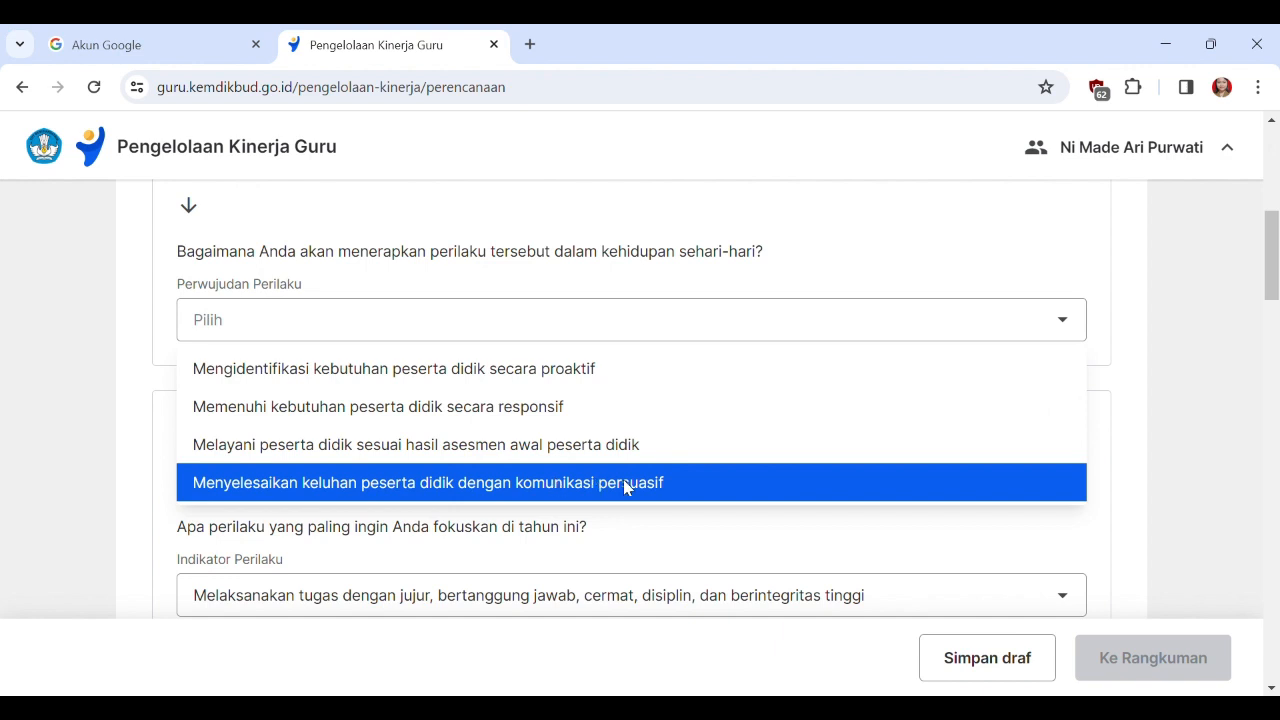
click(333, 451)
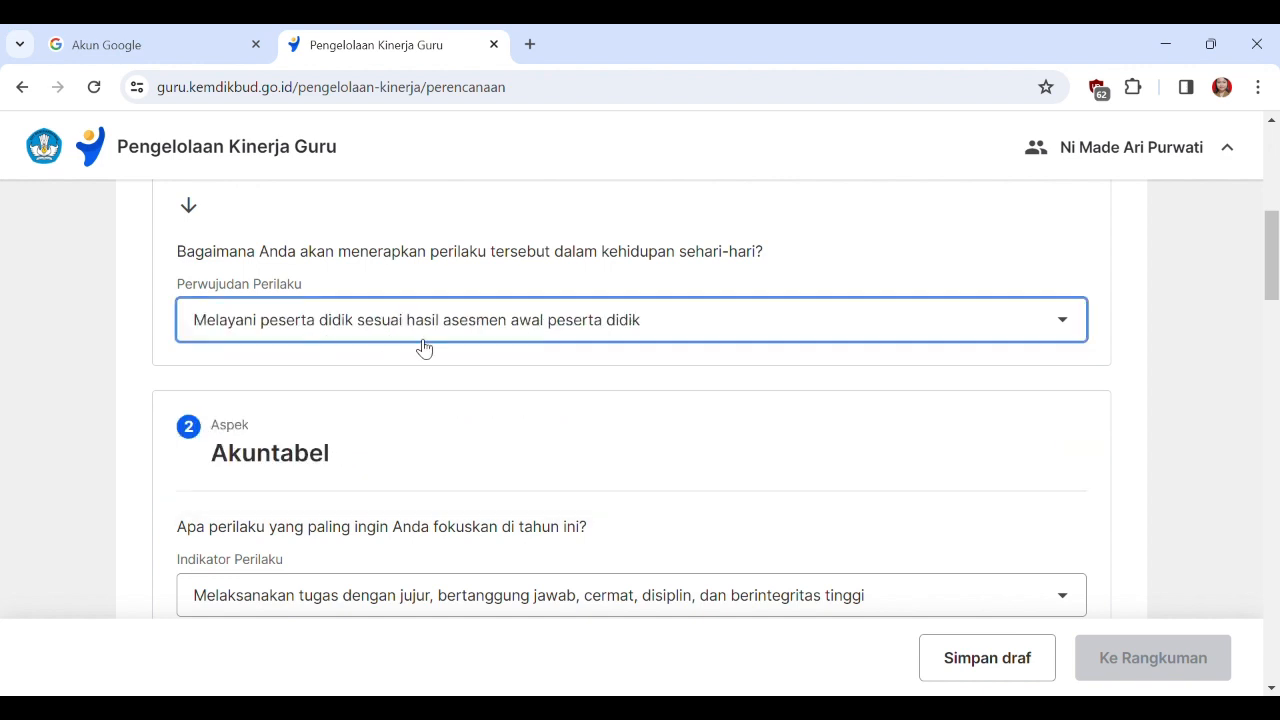
For Akuntabel, choose indicator "Melaksanakan tugas dengan jujur, bertanggung jawab, cermat, disiplin, dan berintegritas tinggi" and perwujudan "Melaksanakan pekerjaan sesuai dengan ketentuan".
scroll(702, 492, up, 1)
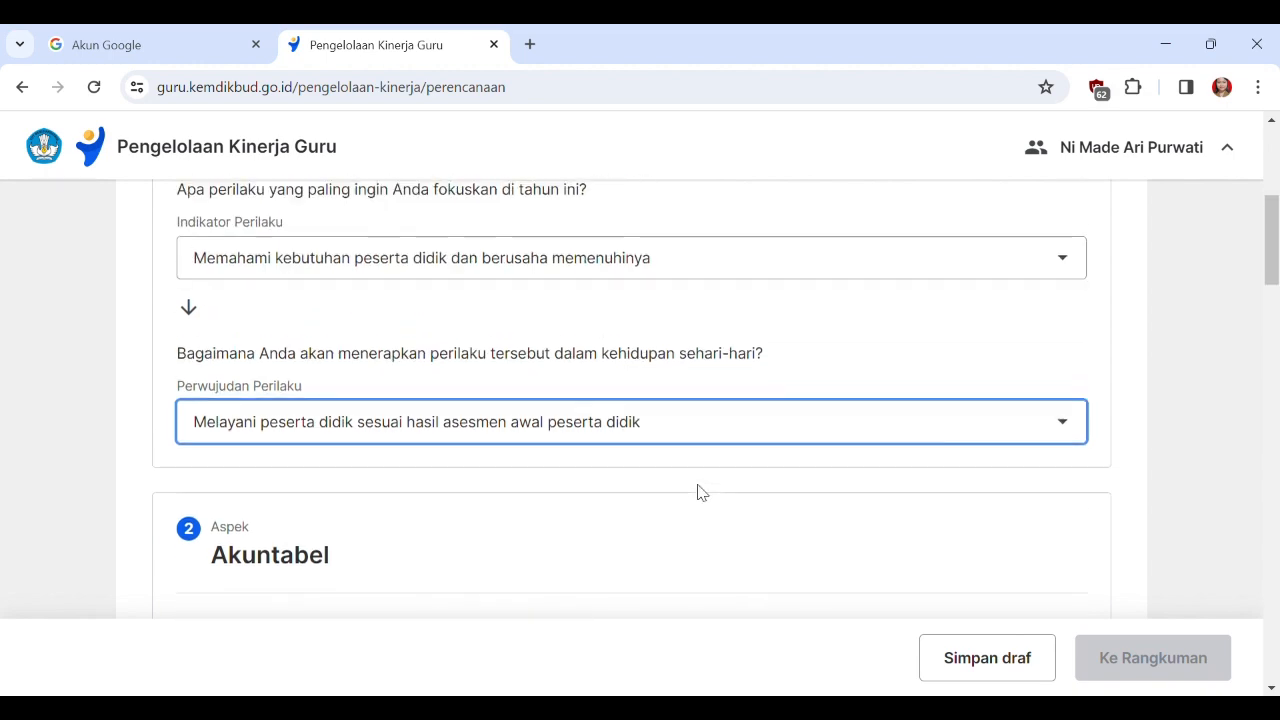
scroll(702, 492, up, 2)
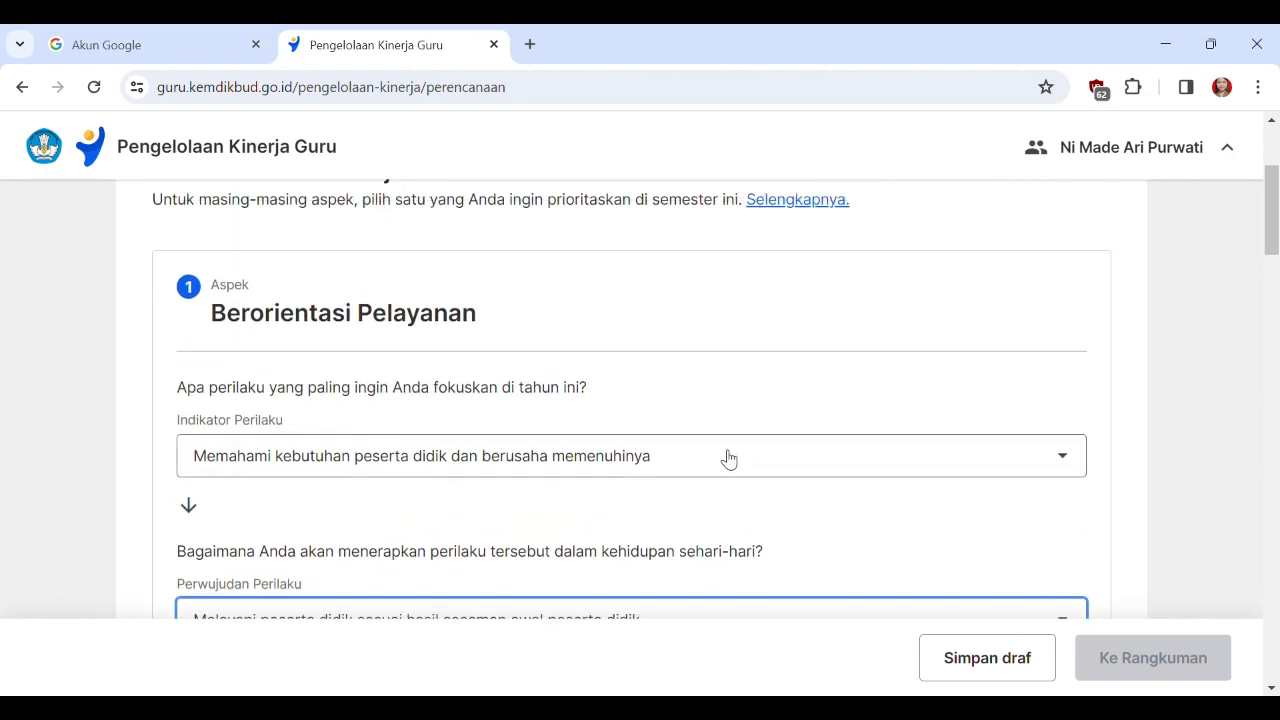
scroll(762, 407, down, 2)
scroll(766, 409, up, 2)
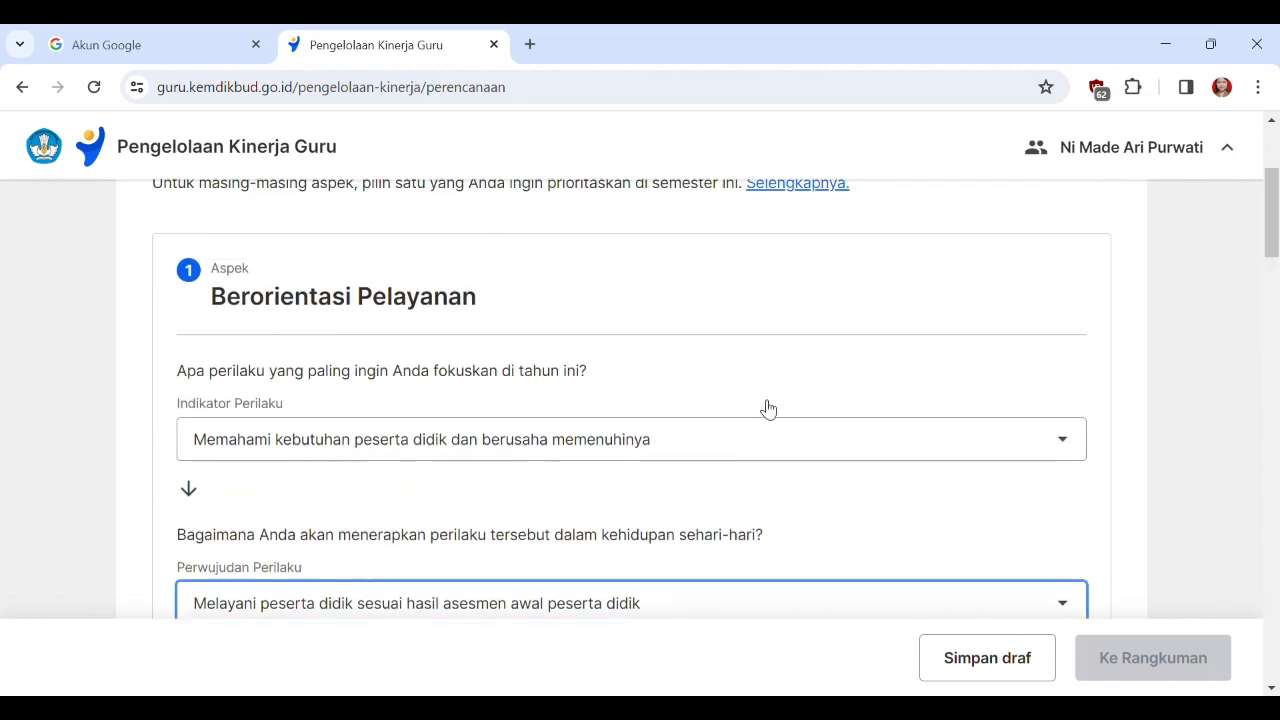
scroll(640, 455, down, 3)
scroll(679, 460, down, 2)
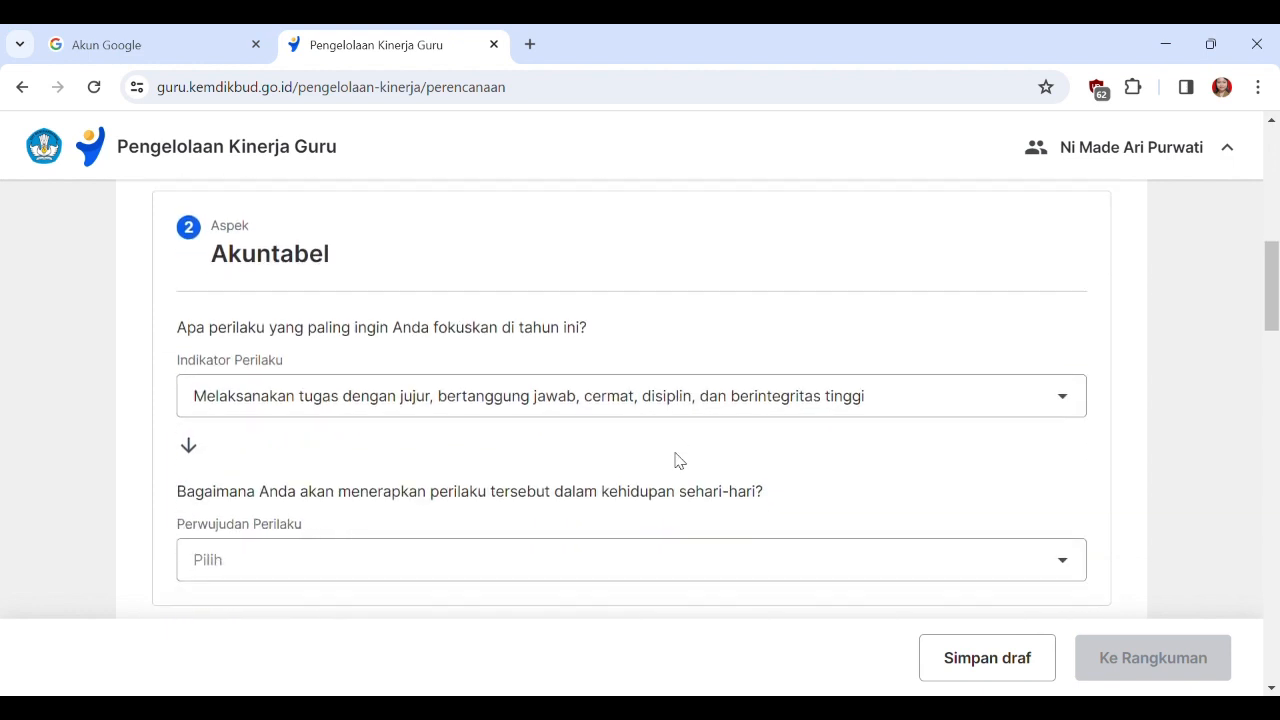
click(1060, 412)
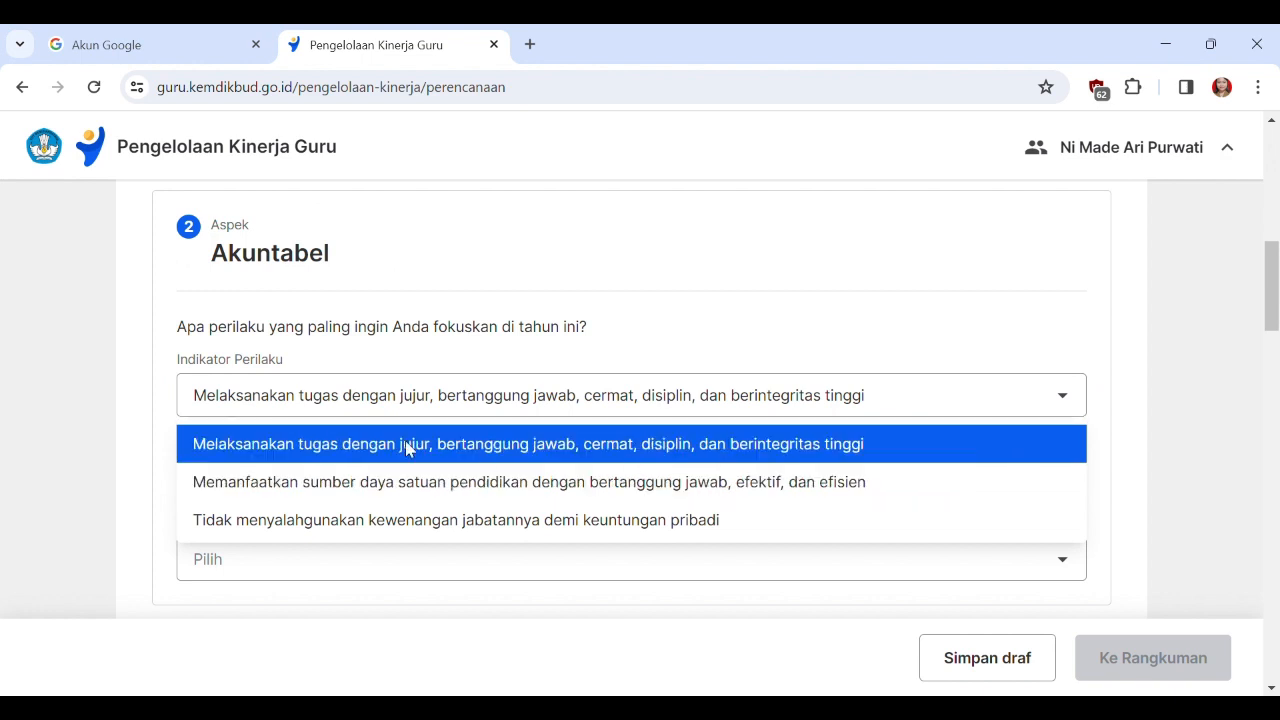
click(707, 452)
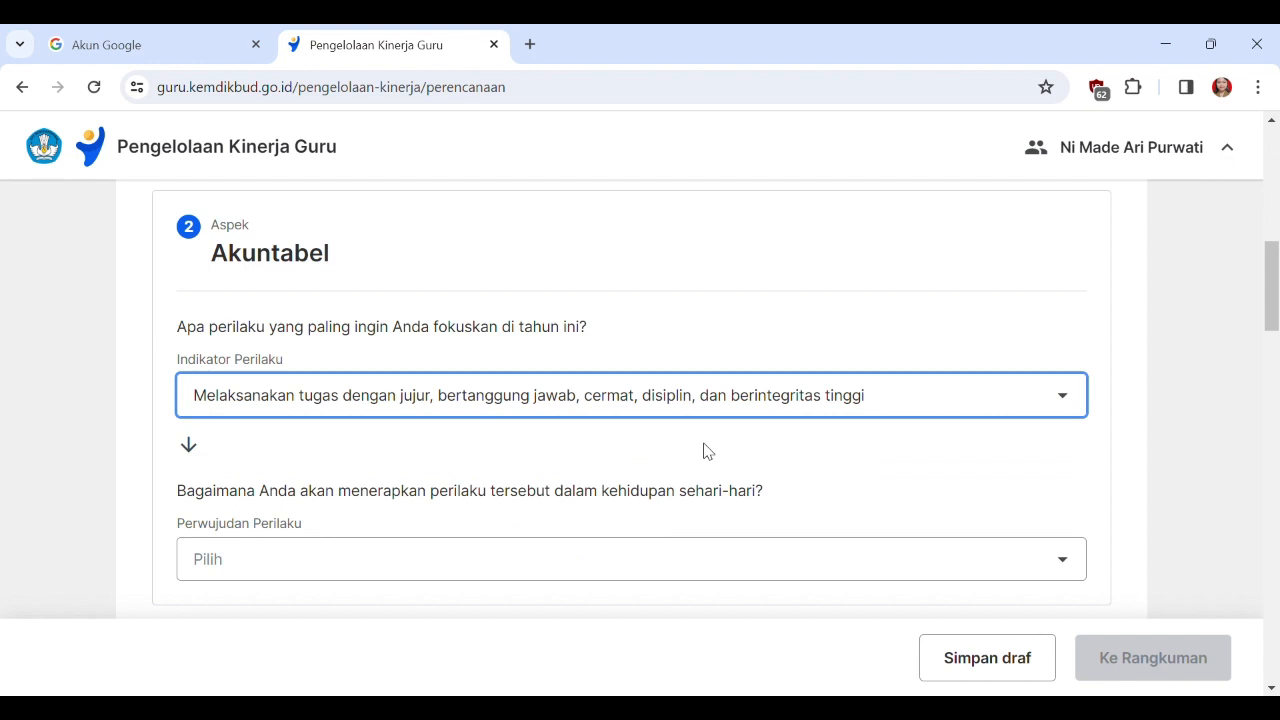
scroll(705, 451, down, 1)
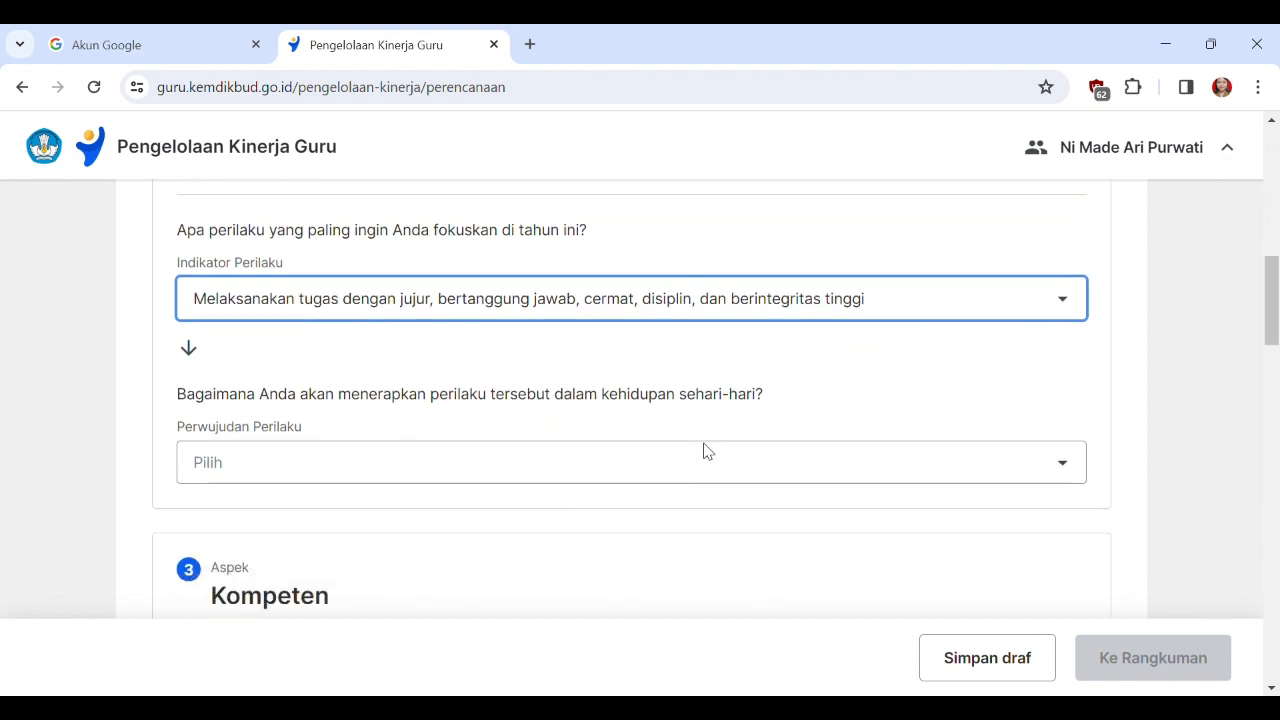
click(603, 462)
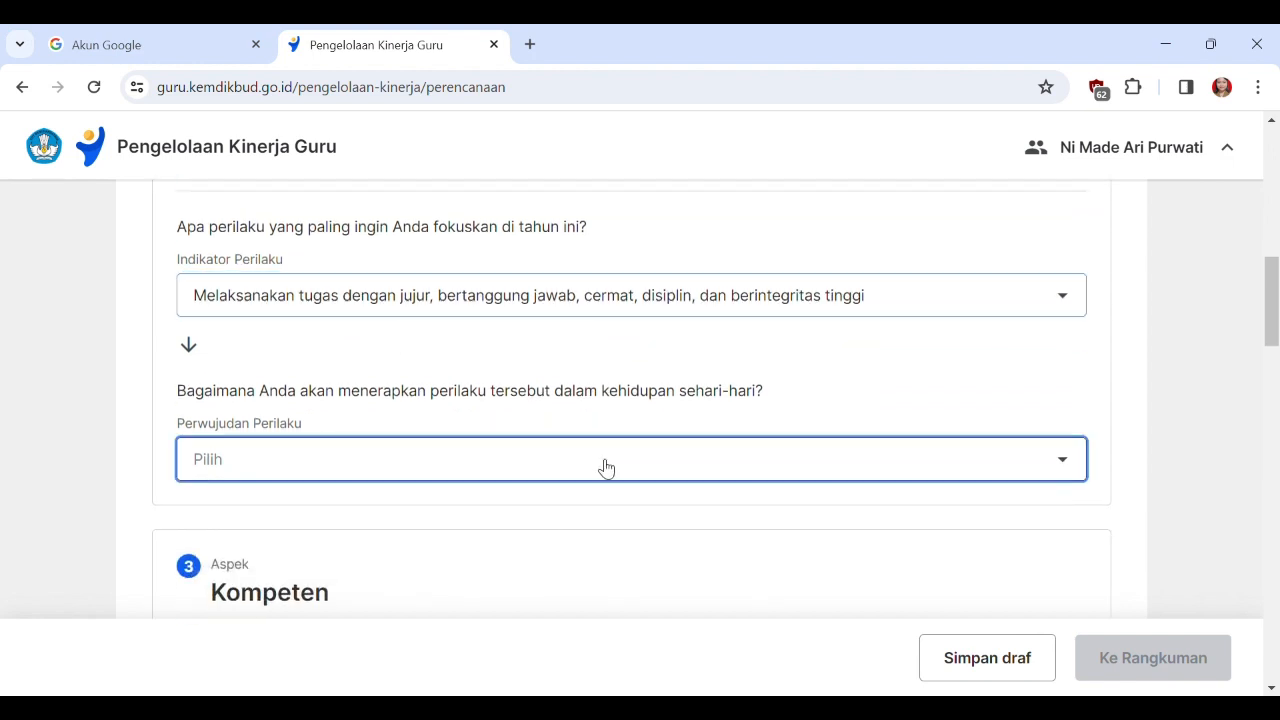
scroll(731, 463, down, 1)
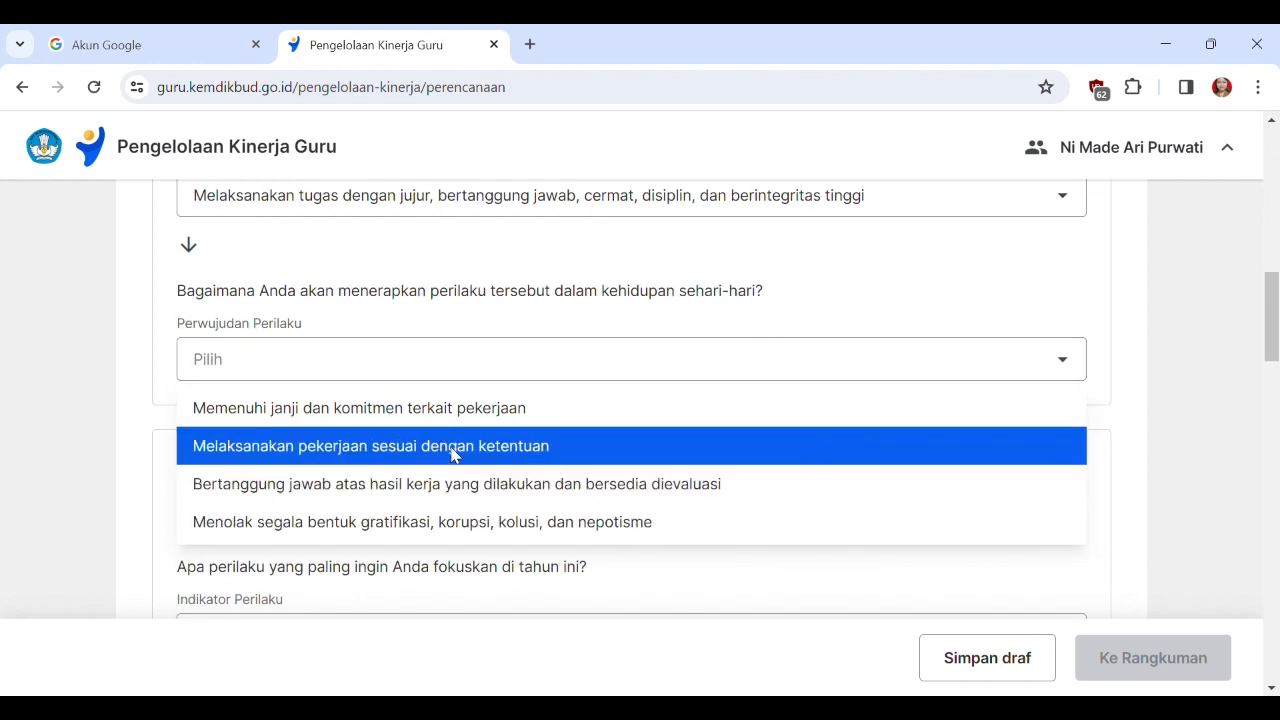
click(414, 451)
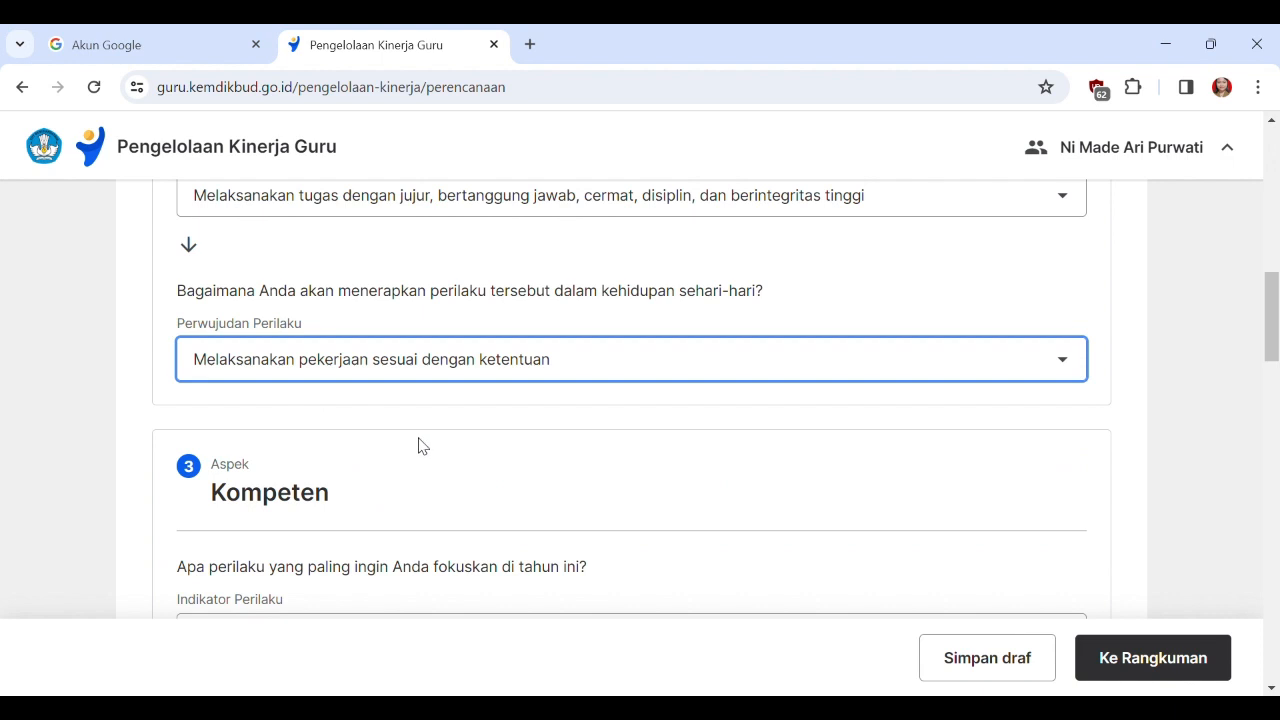
For Kompeten, choose indicator "Membantu peserta didik, rekan sejawat, dan orang lain untuk saling belajar" and the perwujudan beginning "Memfasilitasi proses berbagi pengetahuan".
scroll(420, 443, down, 2)
click(700, 450)
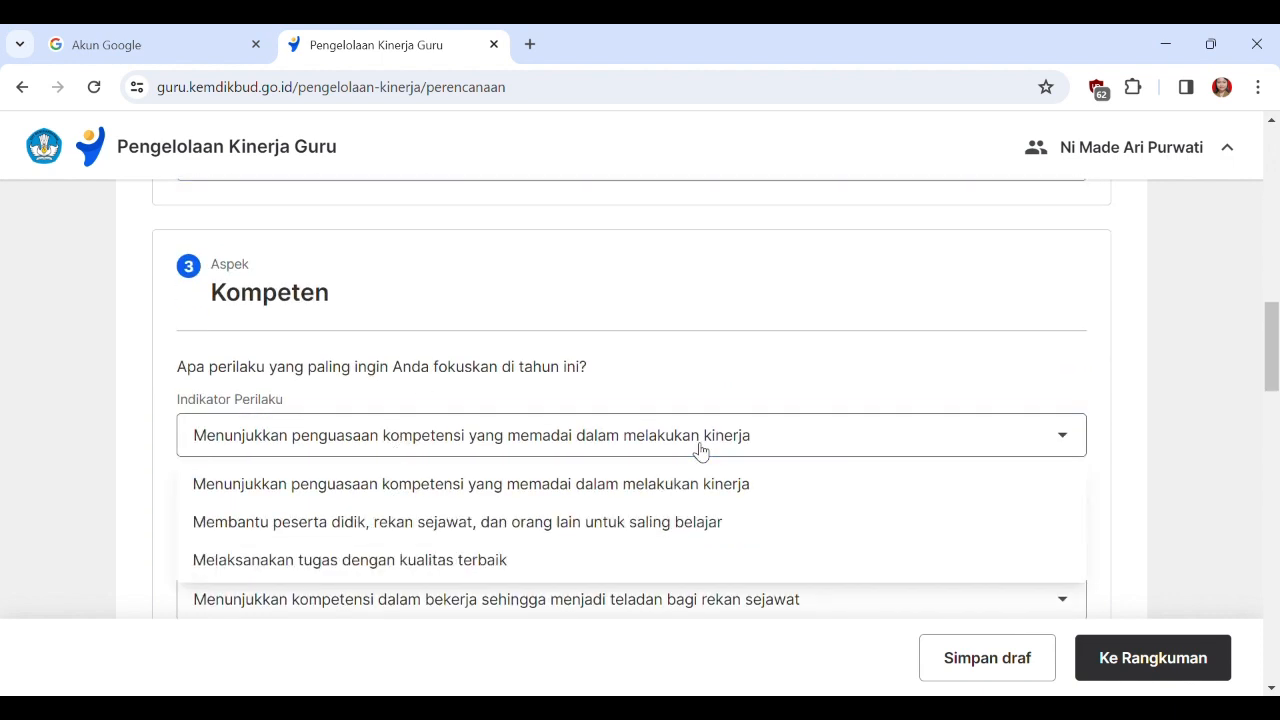
click(703, 522)
scroll(915, 515, down, 2)
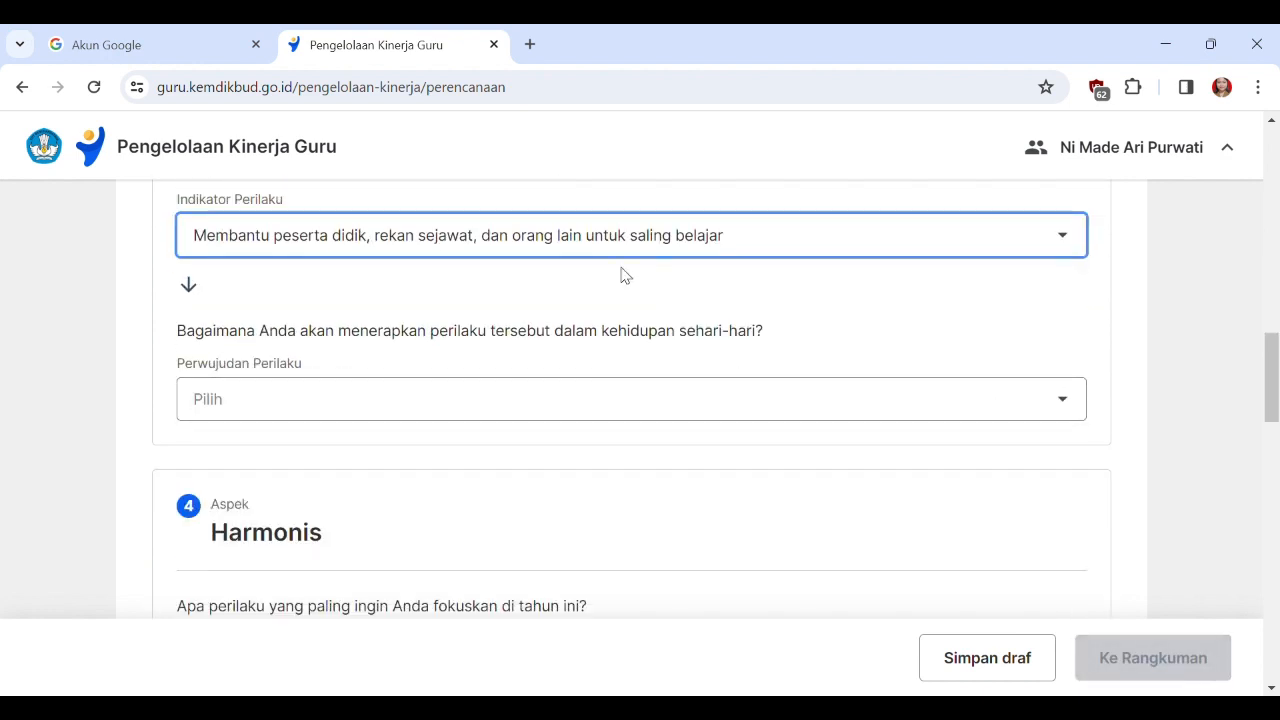
click(469, 414)
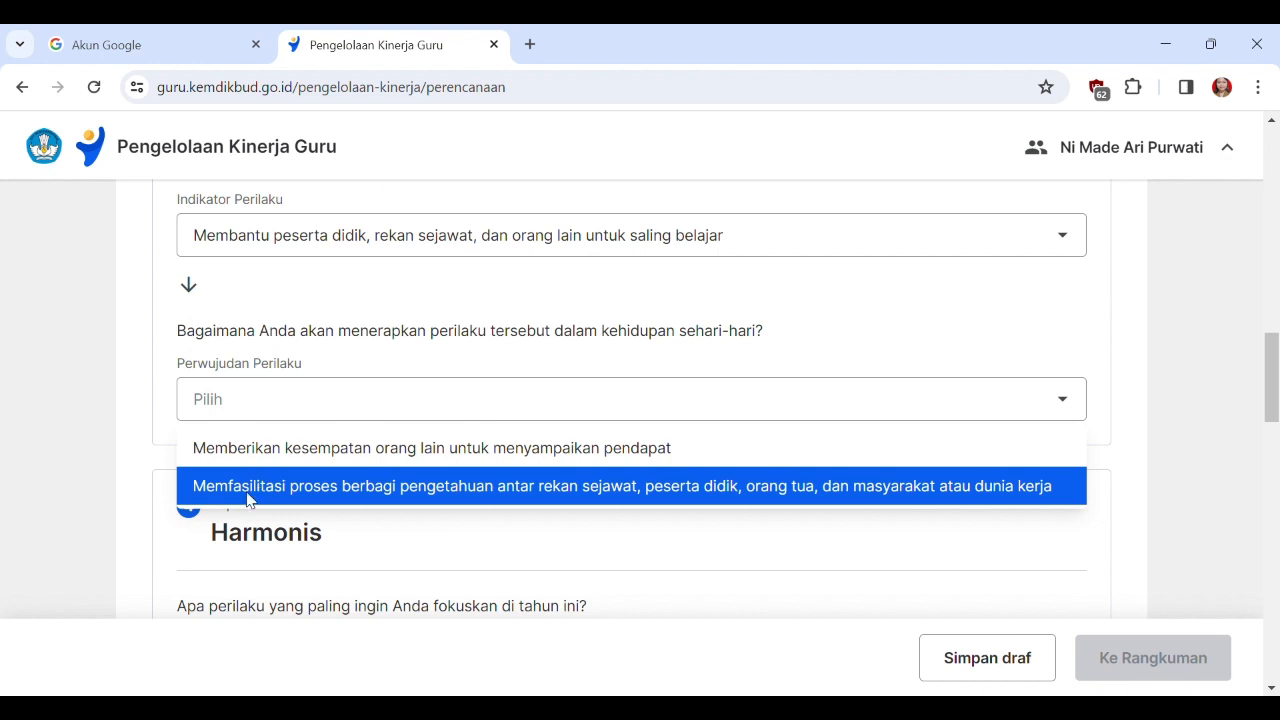
click(434, 490)
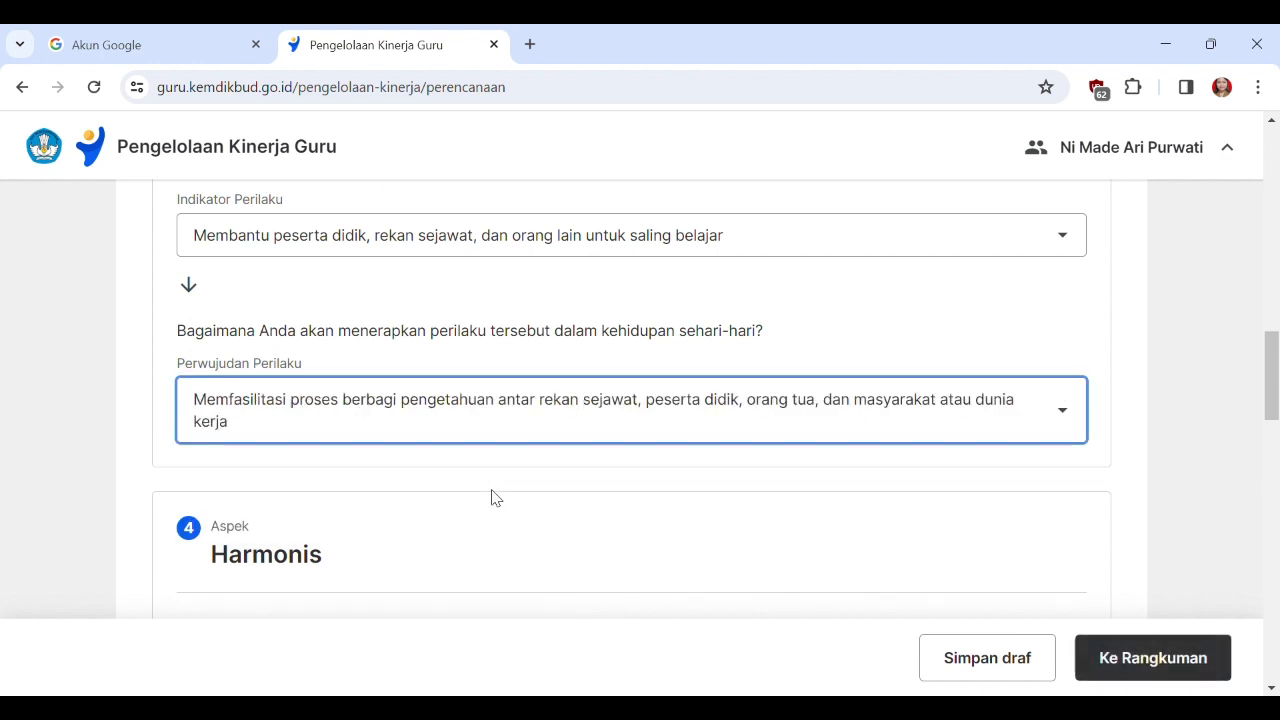
For Harmonis, review the indicator options and choose perwujudan "Berinteraksi dengan rekan kerja, atasan, peserta didik, dan masyarakat atau dunia kerja dengan sopan dan menjunjung tinggi etika".
scroll(600, 460, down, 3)
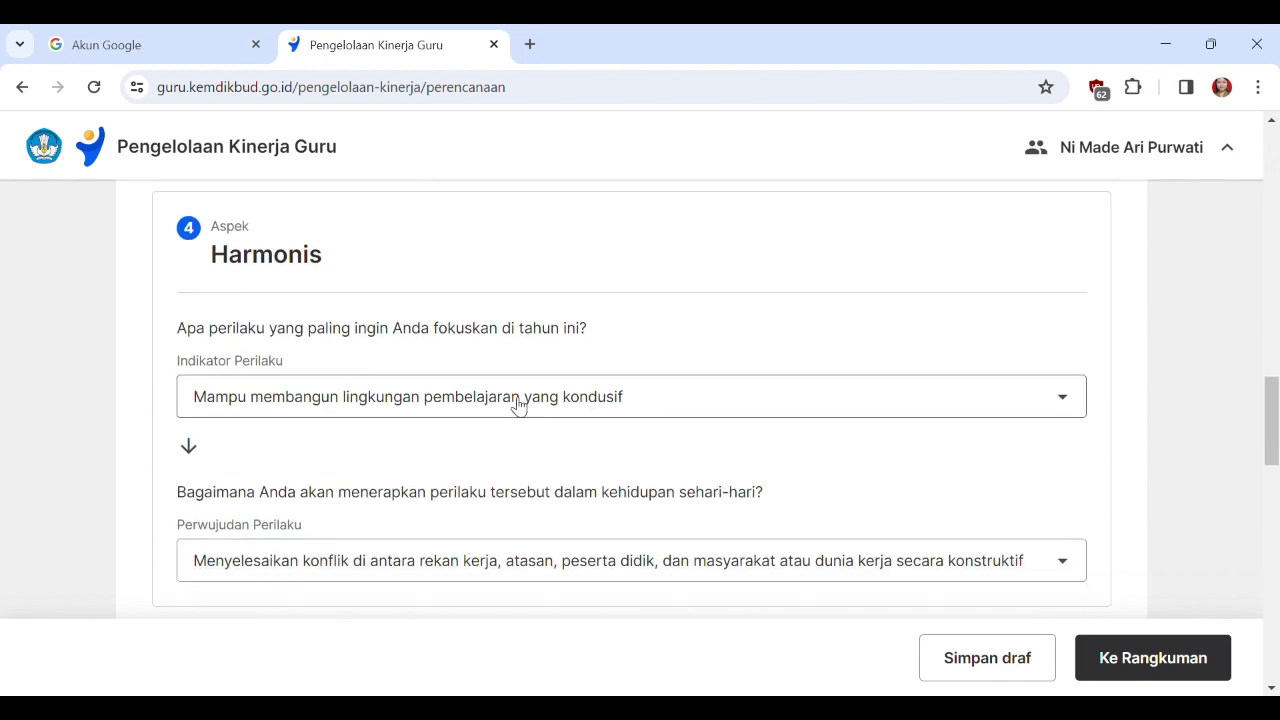
click(518, 404)
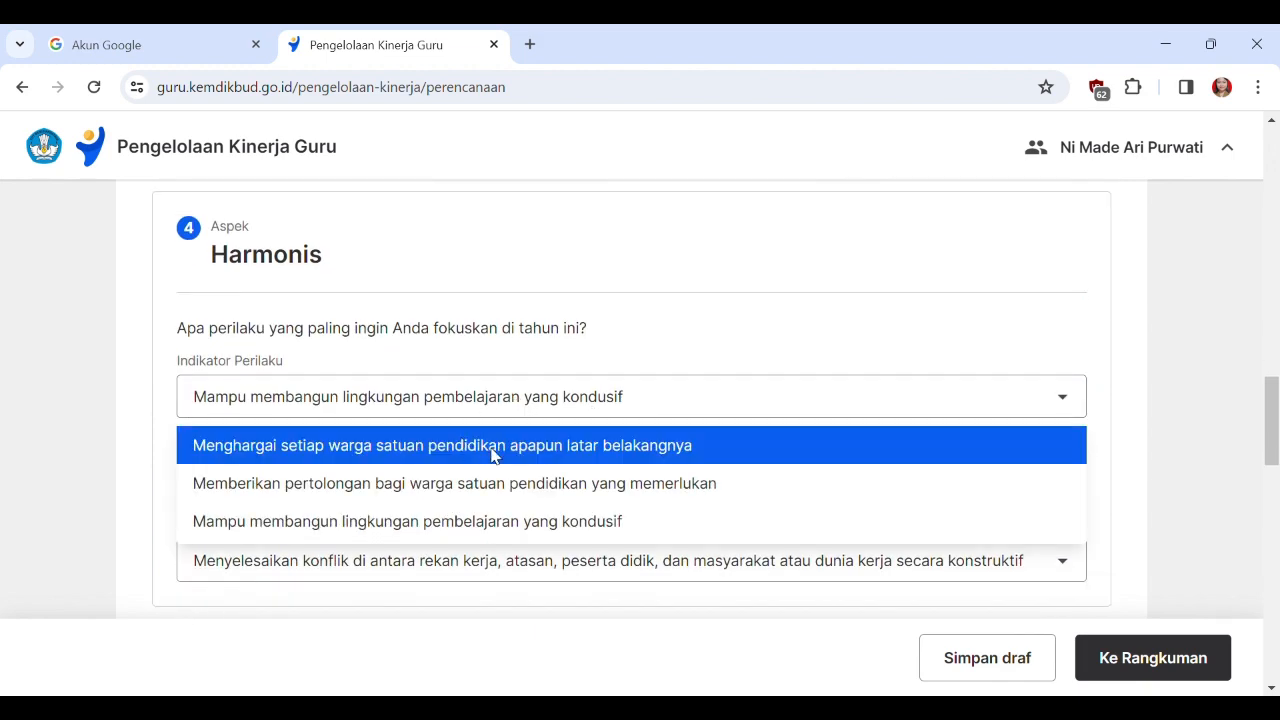
scroll(809, 471, down, 3)
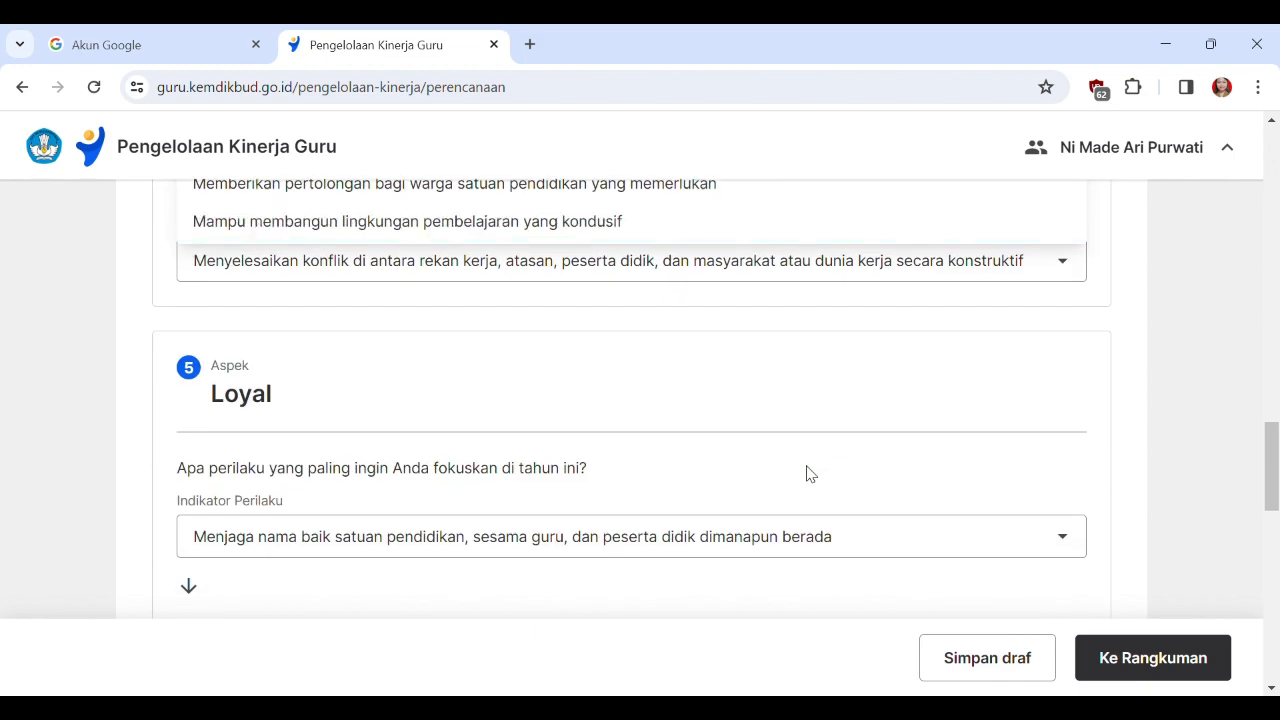
click(1149, 376)
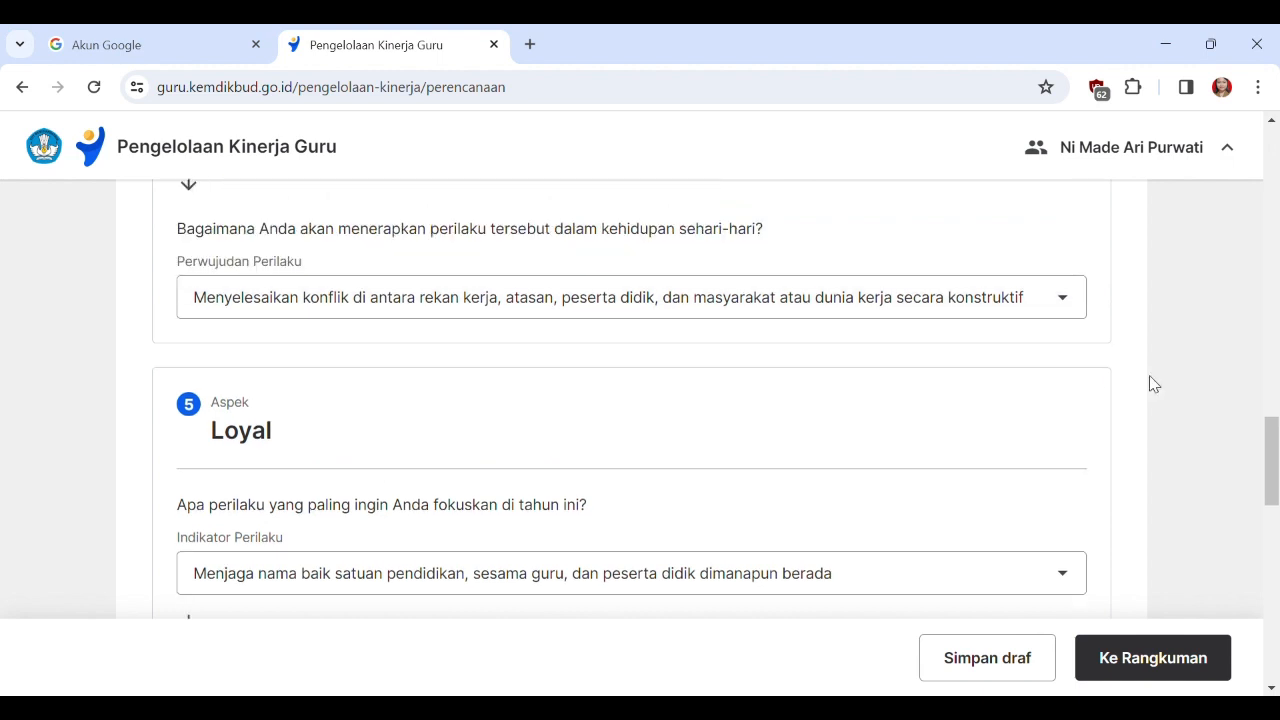
click(491, 300)
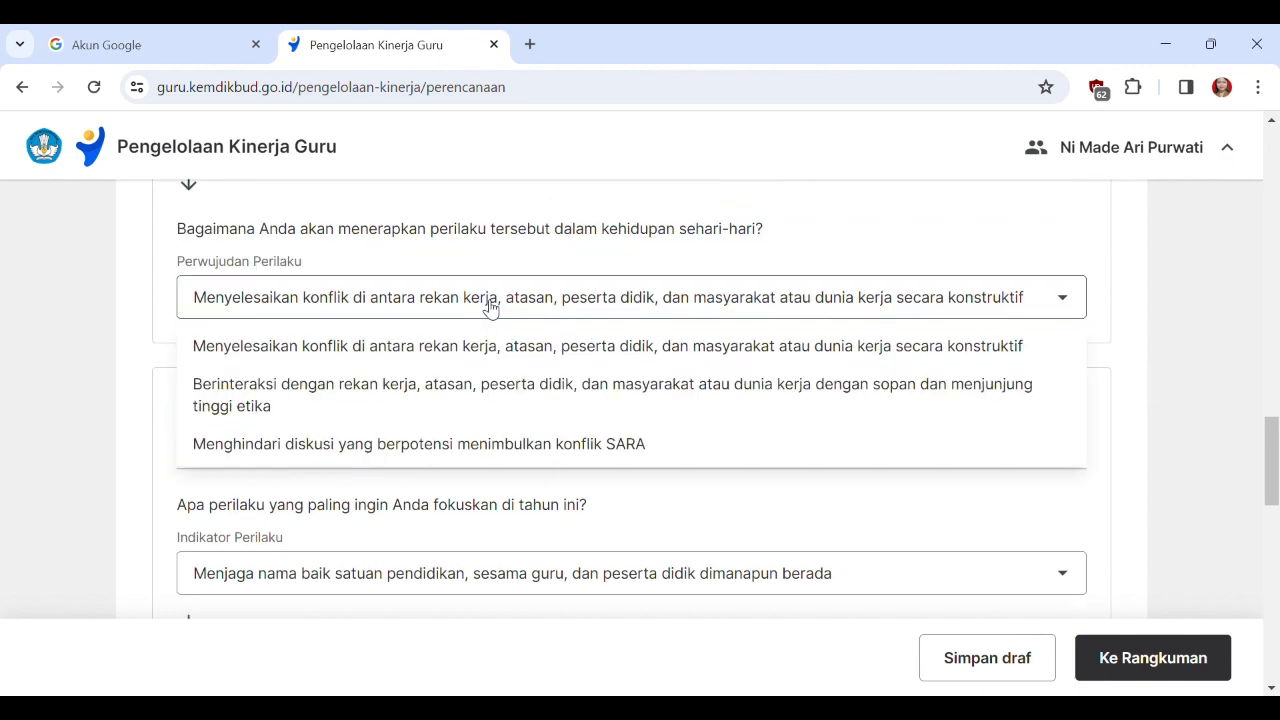
click(447, 388)
For Loyal, review the indicator options and choose perwujudan "Melaksanakan arahan kepala satuan pendidikan yang sesuai dengan norma dan ketentuan yang berlaku".
scroll(510, 392, down, 2)
click(478, 396)
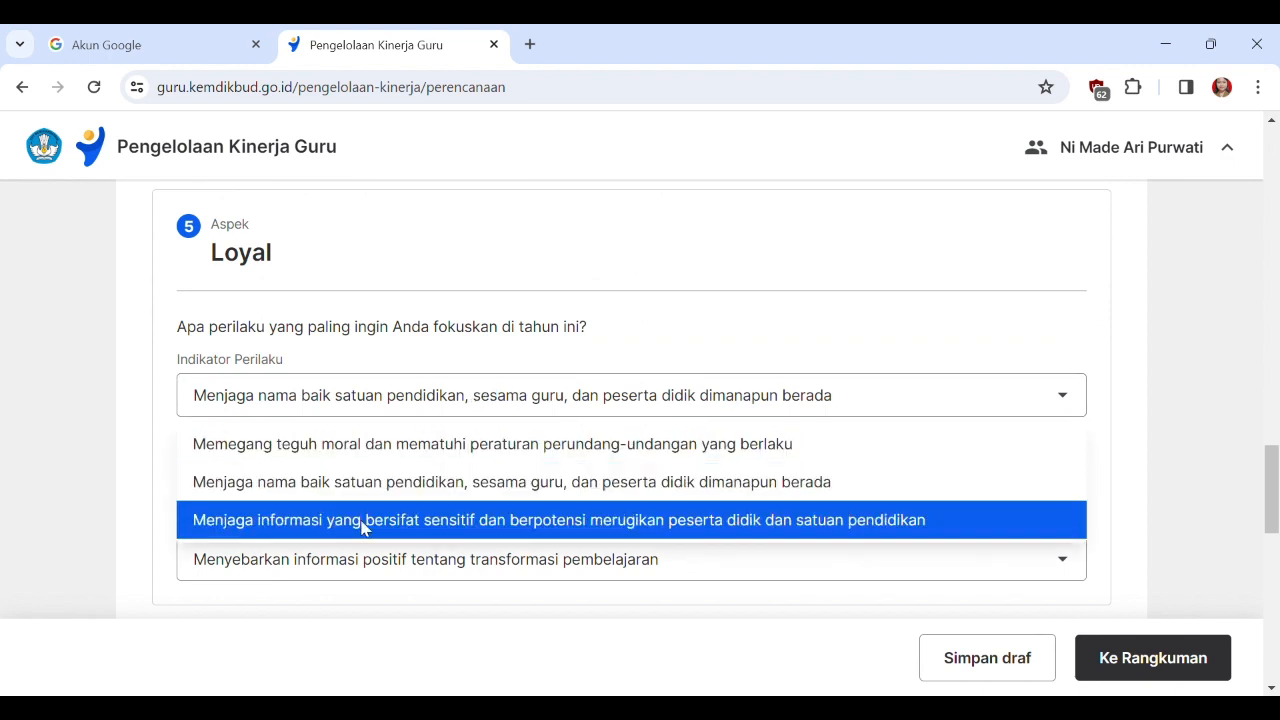
click(1135, 472)
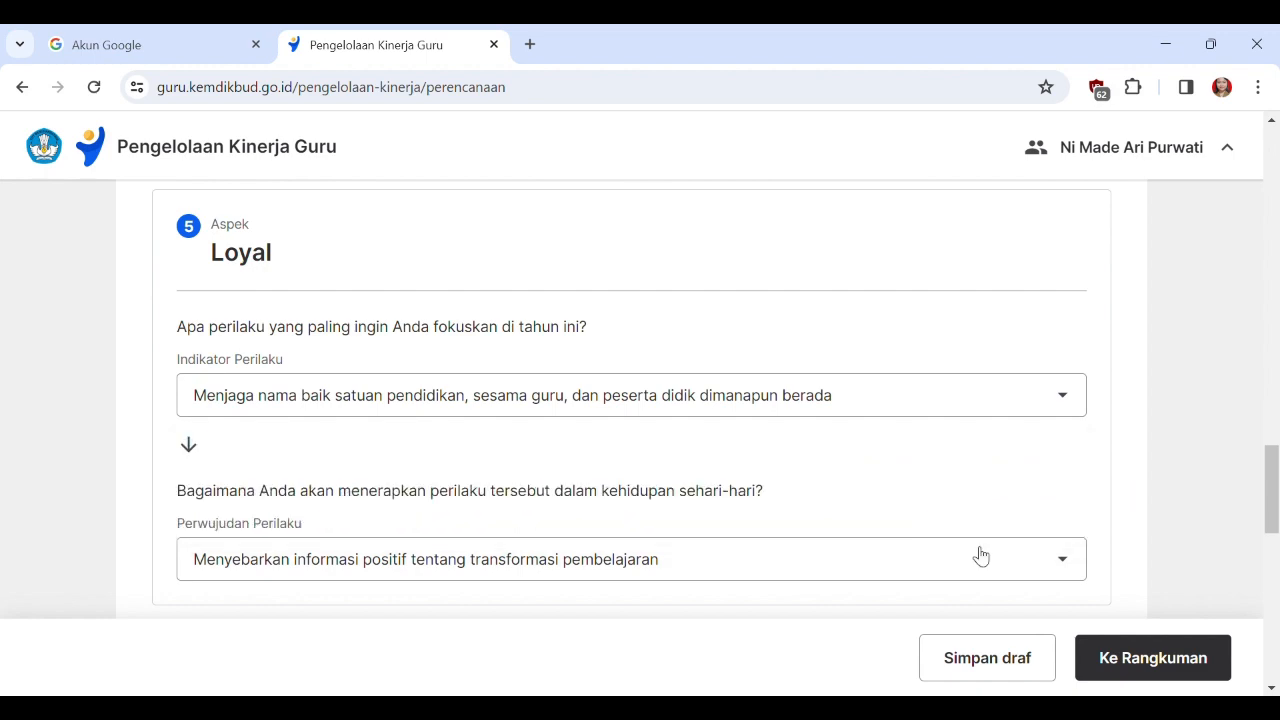
click(664, 578)
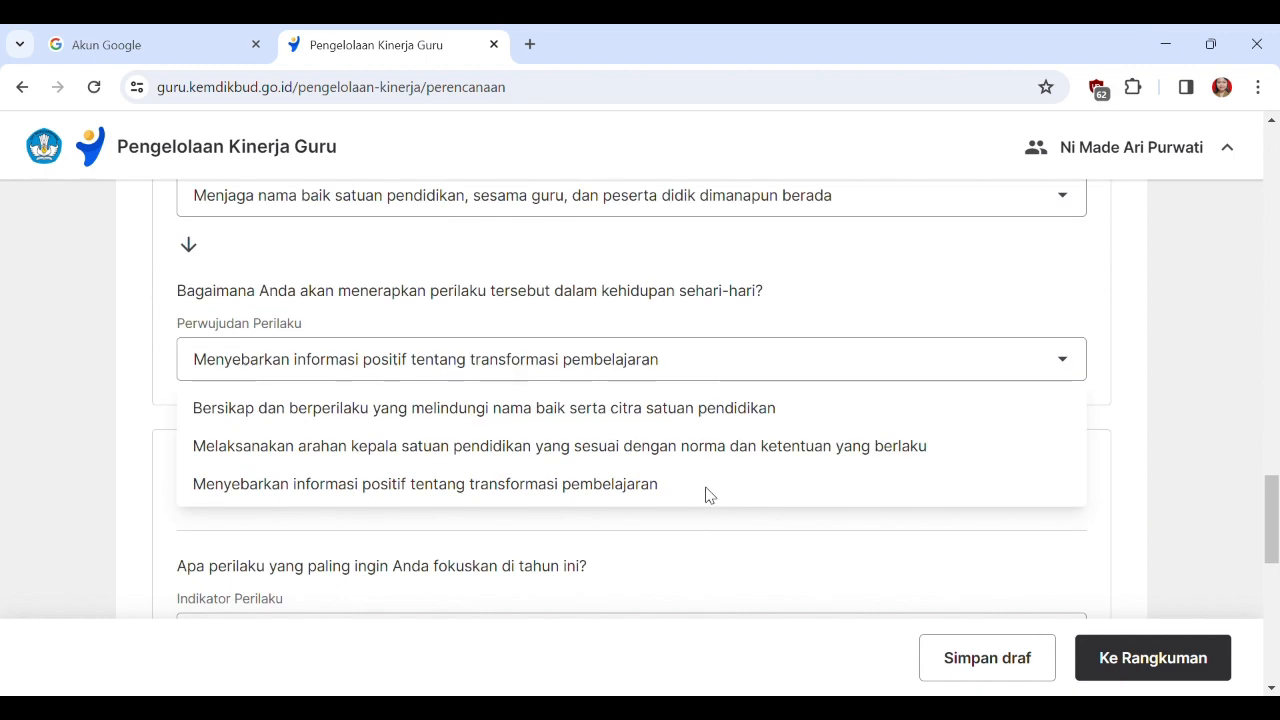
click(410, 450)
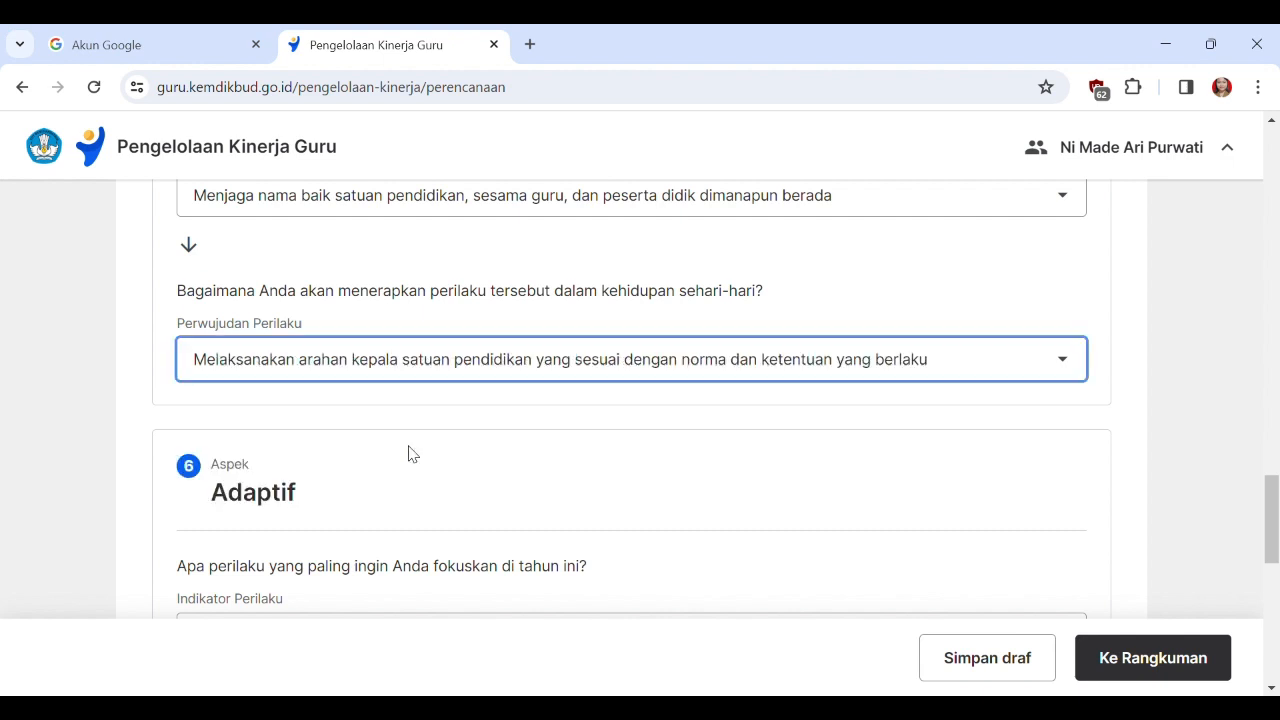
For Adaptif, choose indicator "Berpikir proaktif untuk mengembangkan diri dan warga satuan pendidikan" and perwujudan "Memanfaatkan peluang untuk menghasilkan hal yang lebih baik".
scroll(788, 460, down, 1)
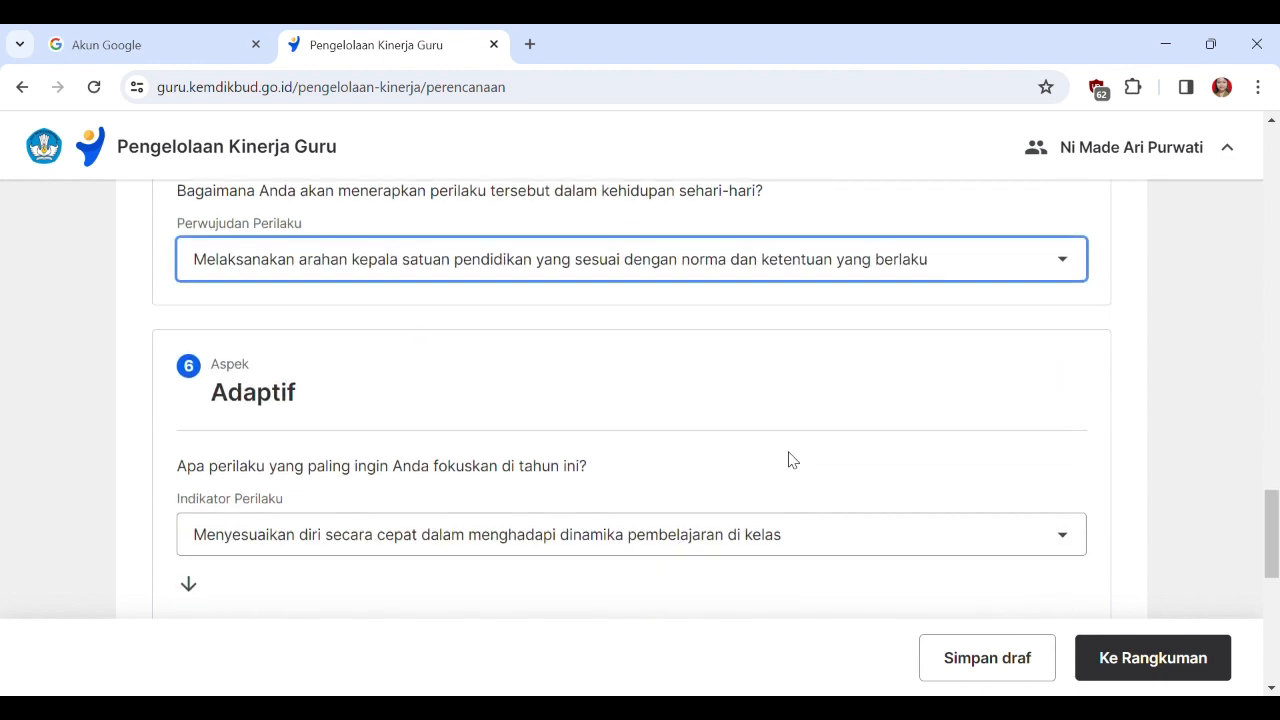
click(841, 535)
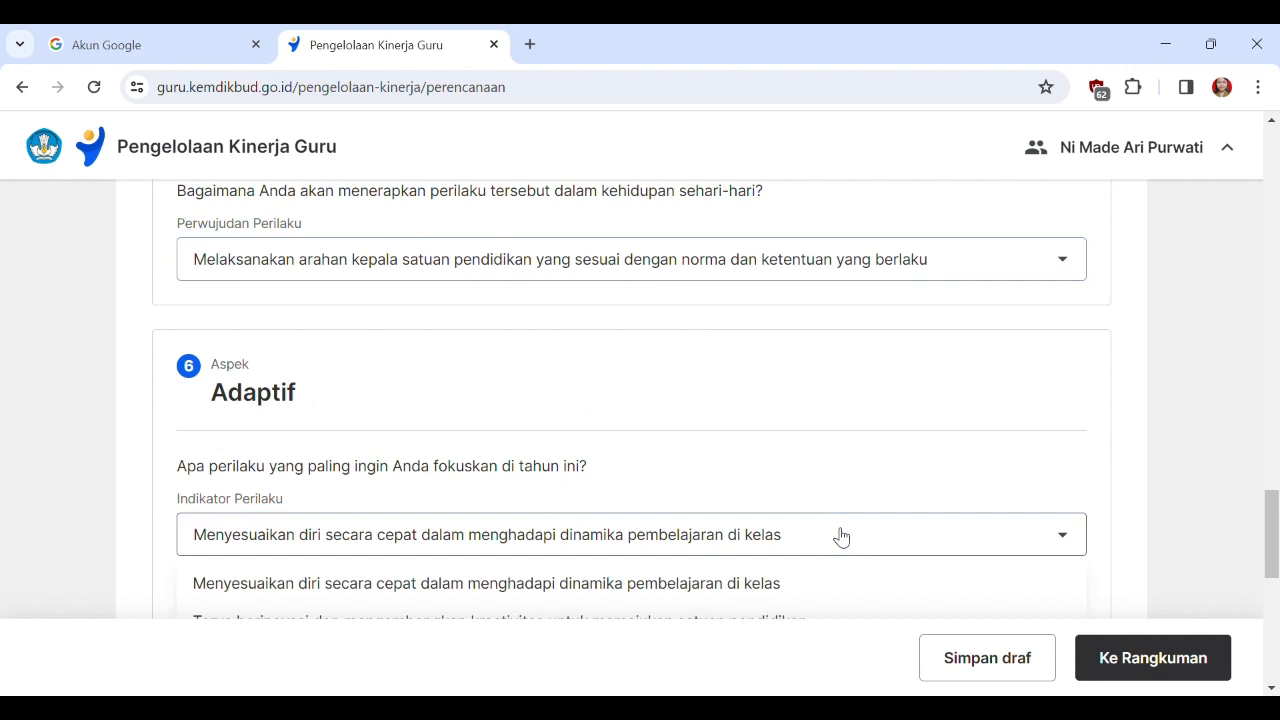
scroll(1270, 541, down, 1)
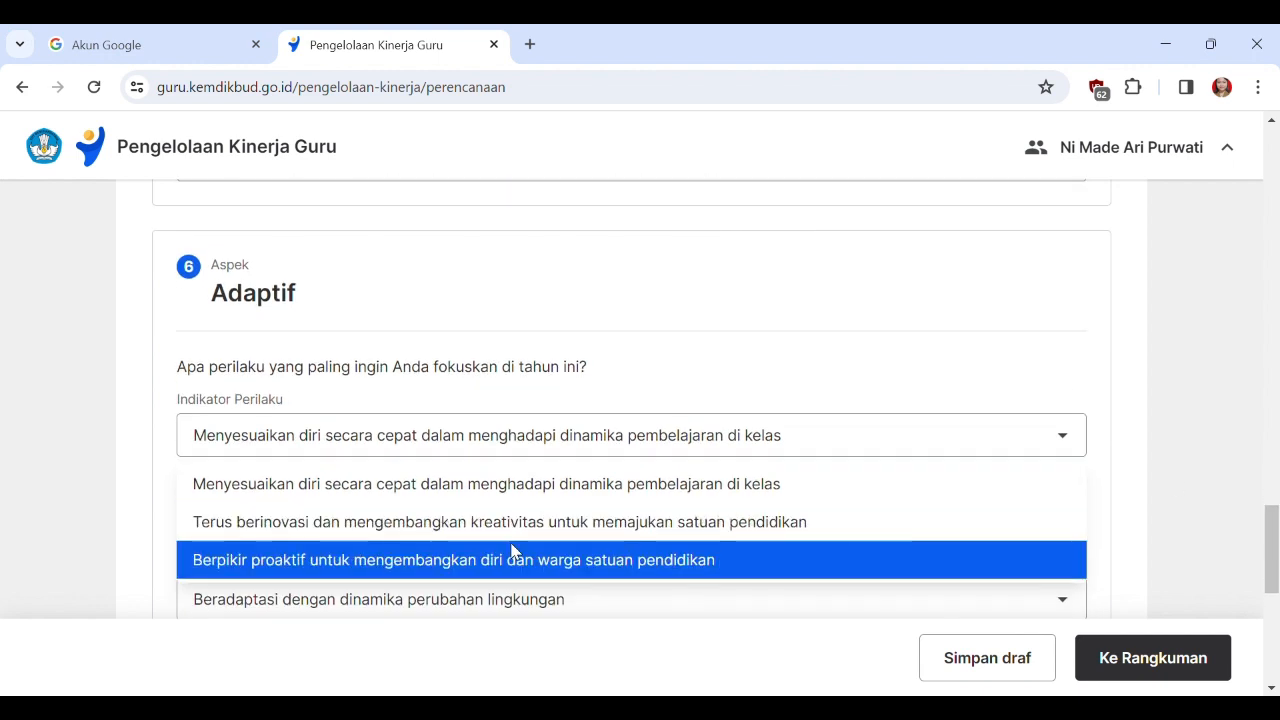
click(365, 561)
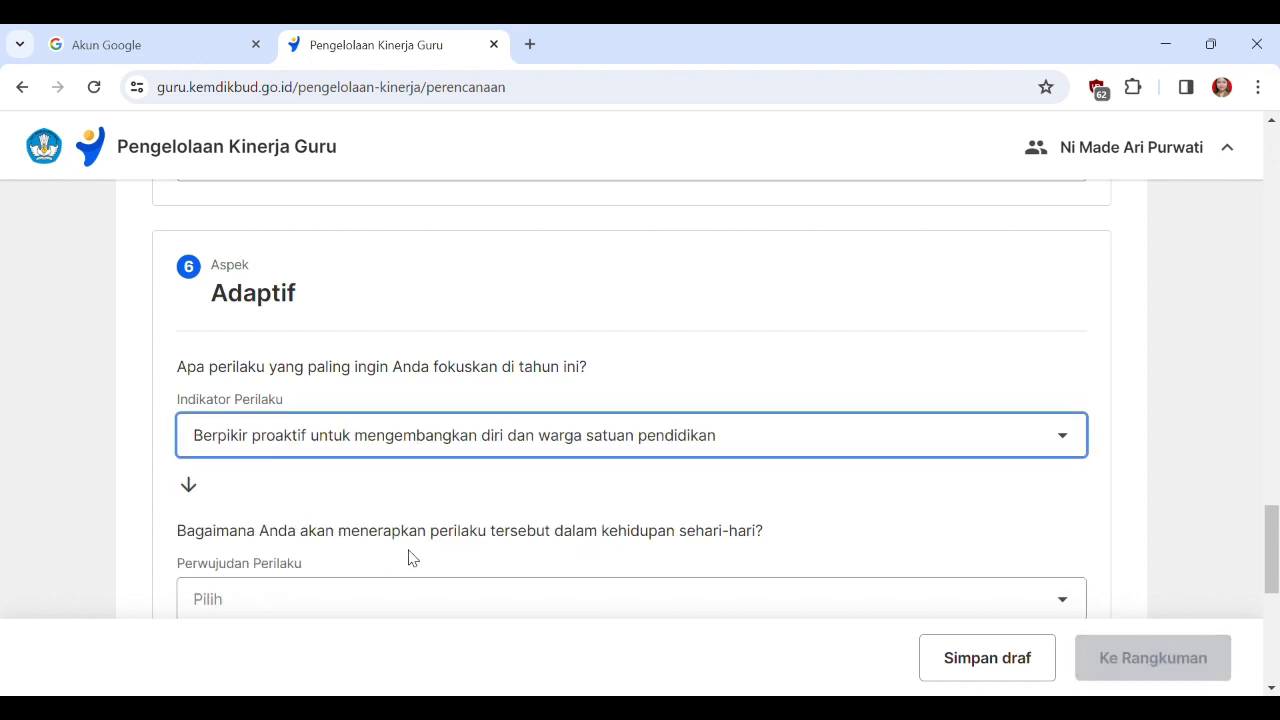
scroll(409, 557, down, 2)
click(392, 406)
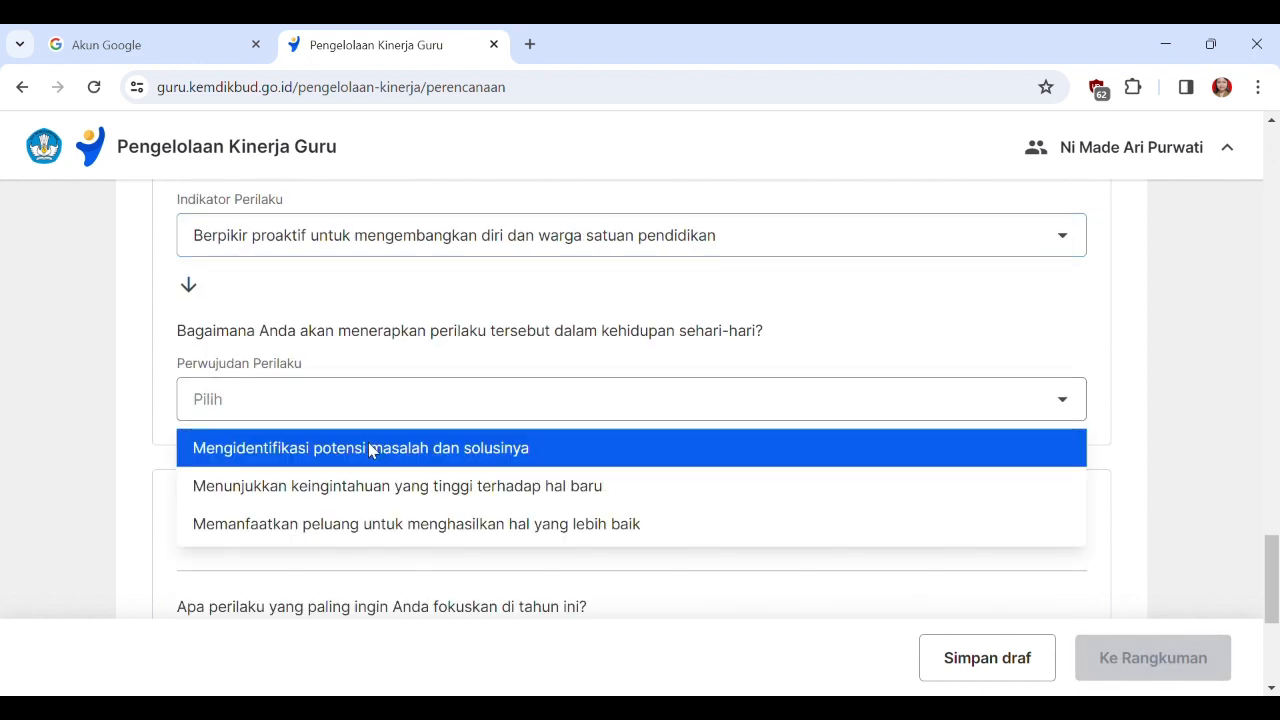
click(358, 524)
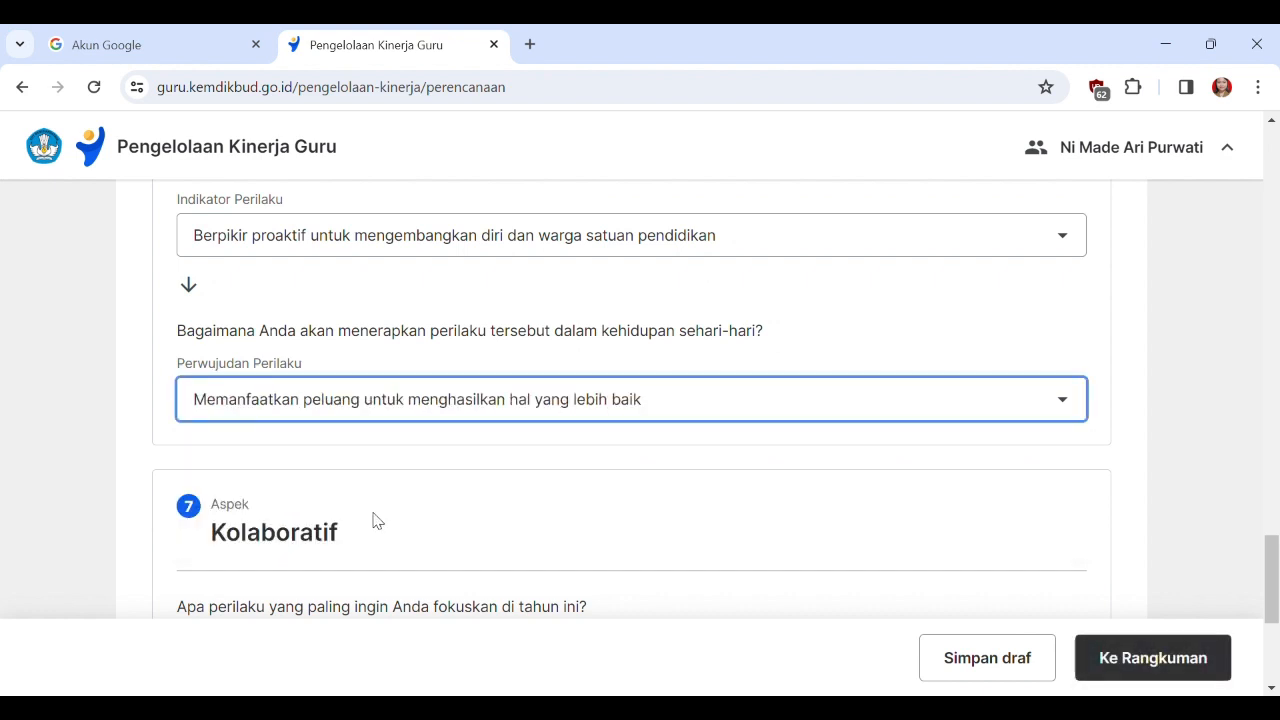
For Kolaboratif, choose indicator "Menggerakkan pemanfaatan sumber daya satuan pendidikan untuk pencapaian visi dan misi satuan pendidikan" and the perwujudan beginning "Mendorong peserta didik".
scroll(666, 466, down, 3)
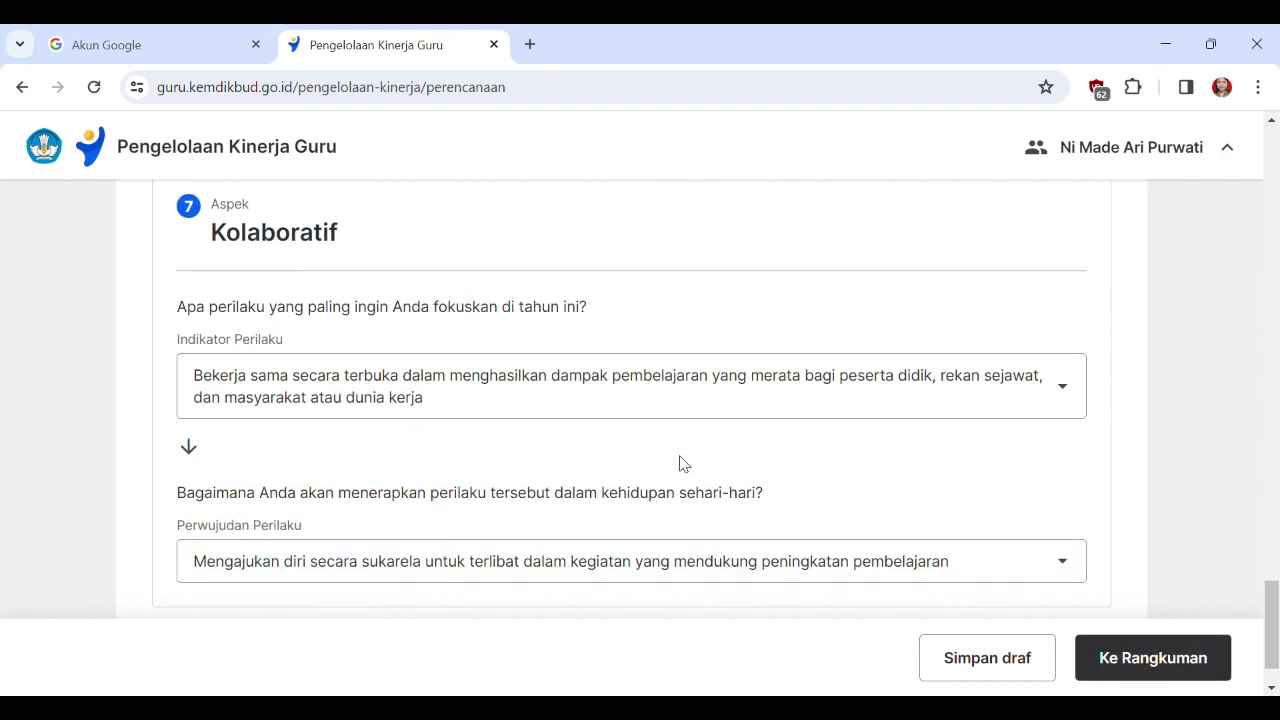
click(540, 396)
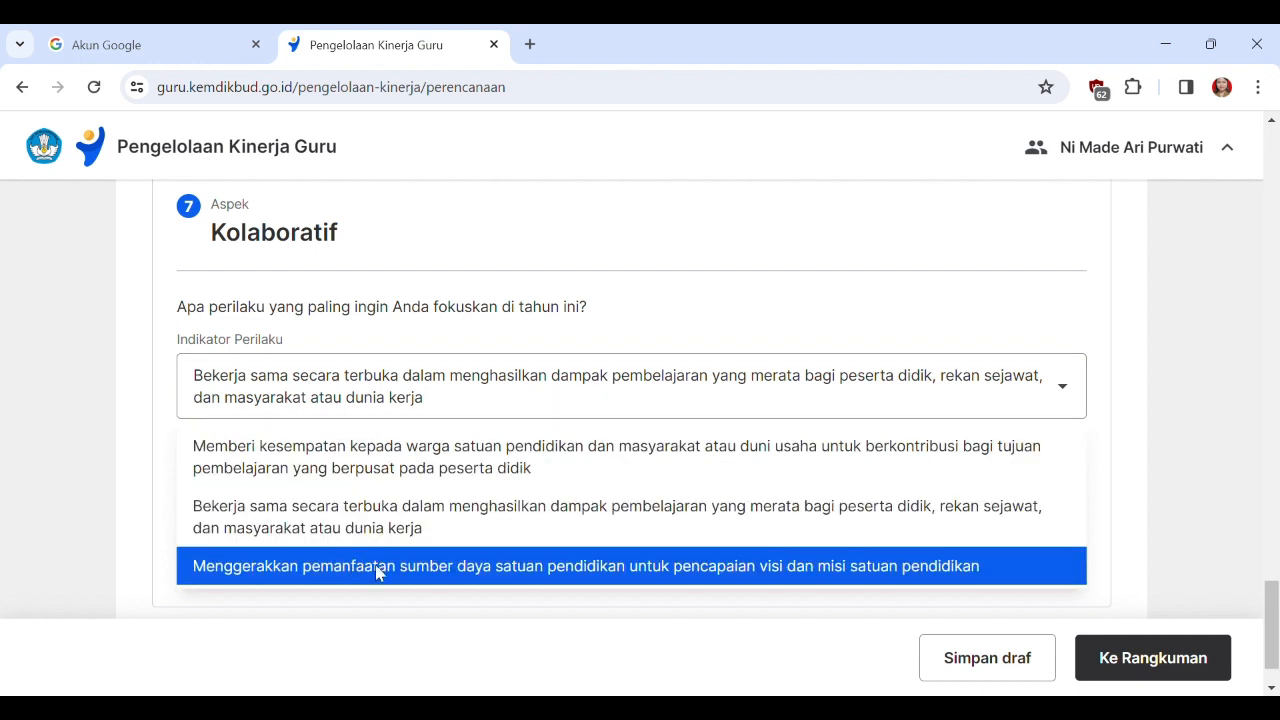
click(378, 566)
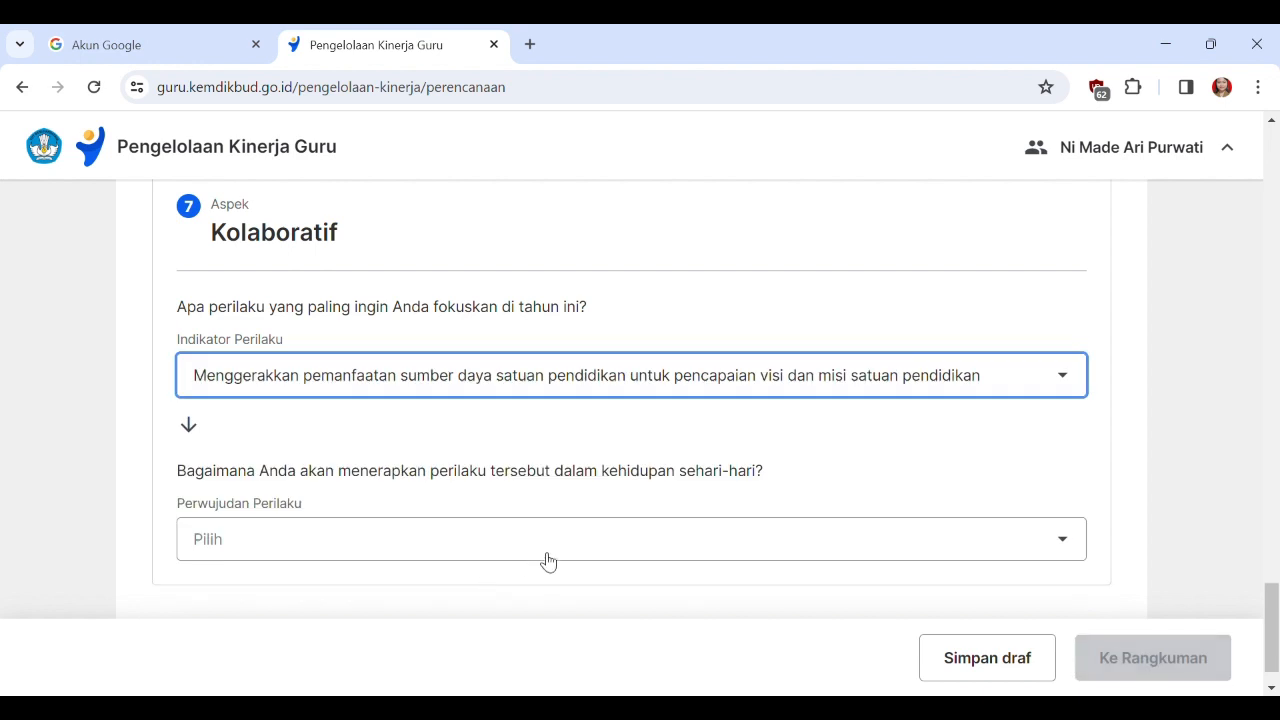
click(583, 543)
scroll(718, 500, down, 1)
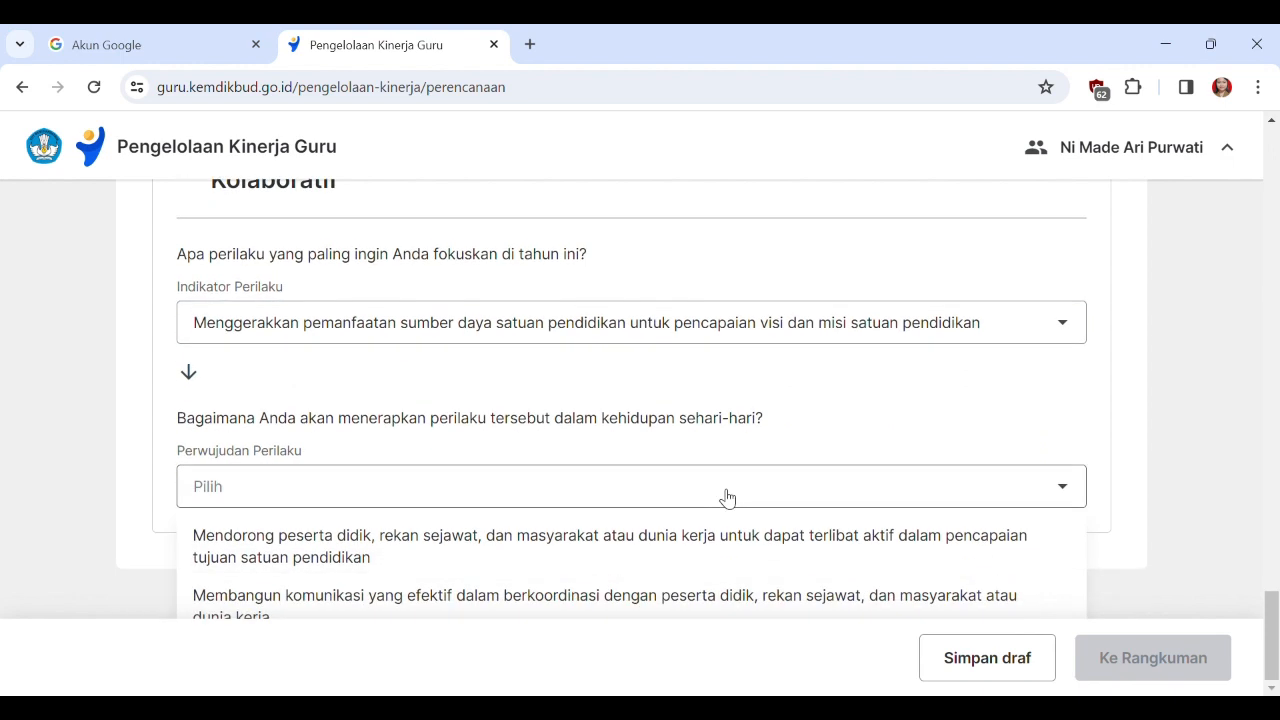
click(531, 551)
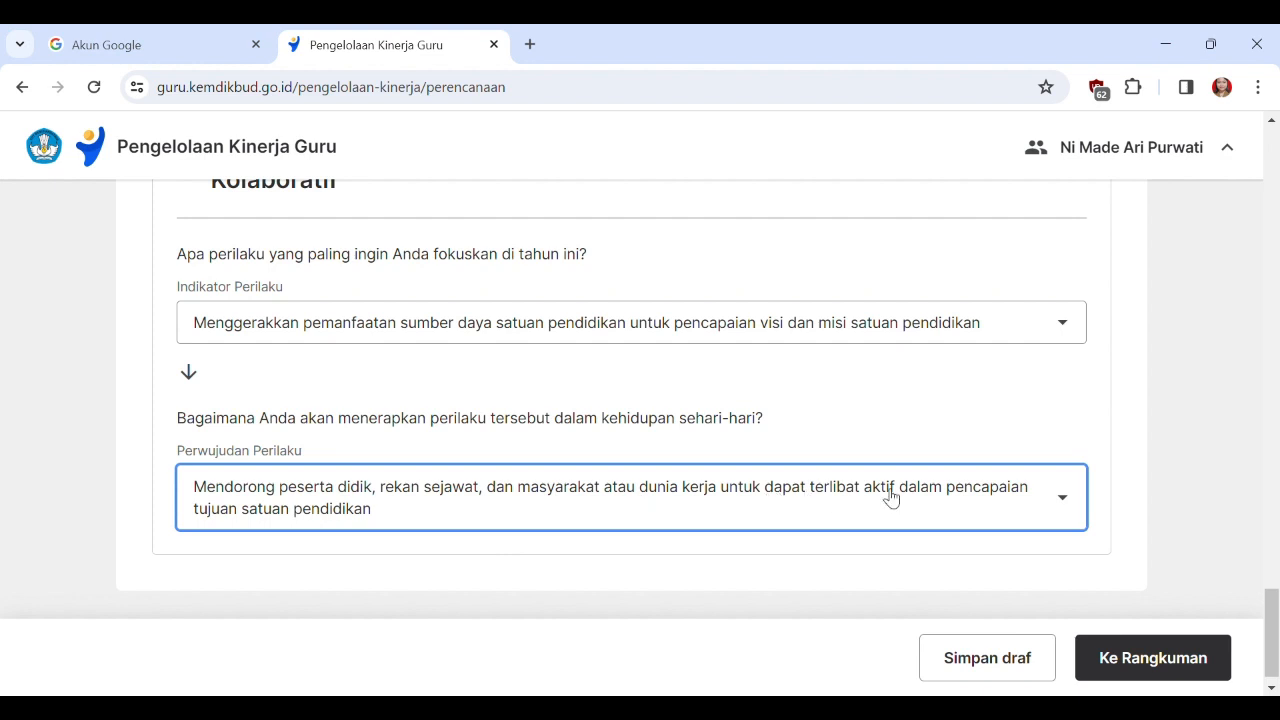
scroll(890, 497, up, 20)
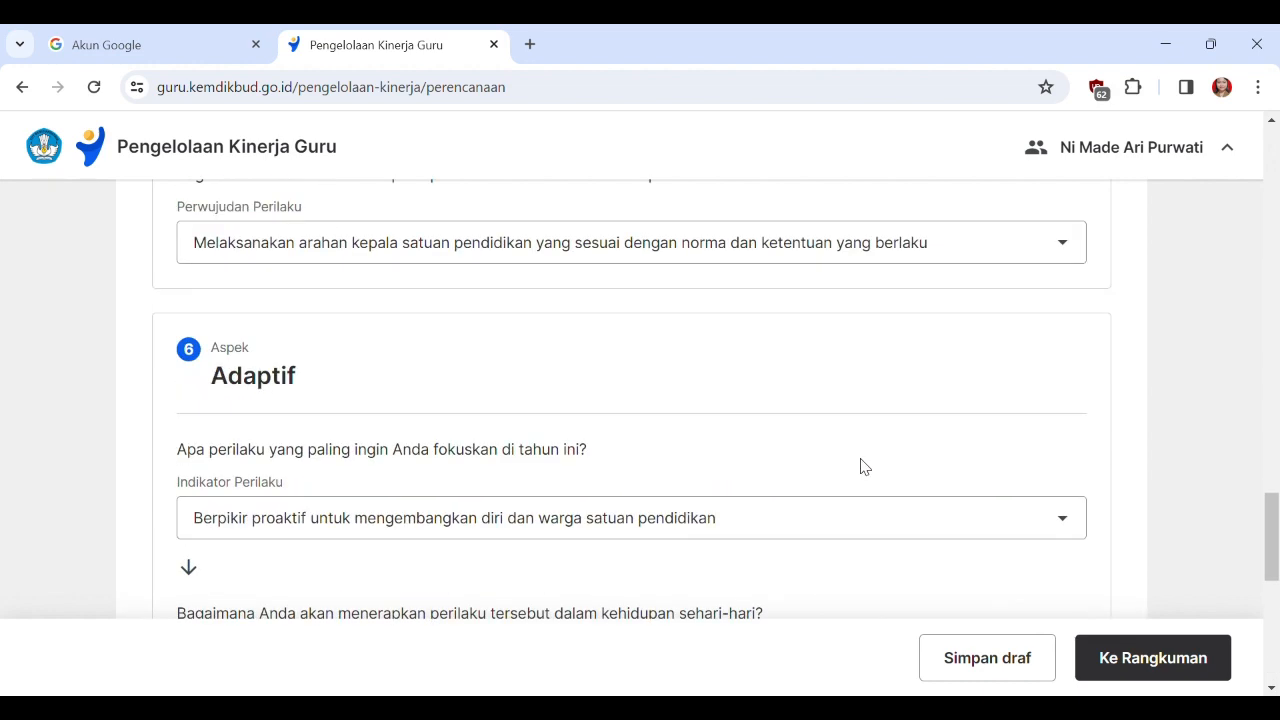
Check the Perilaku Kerja choices, proceed to the Rangkuman stage and review the Hasil Kerja Utama summary.
scroll(850, 462, up, 6)
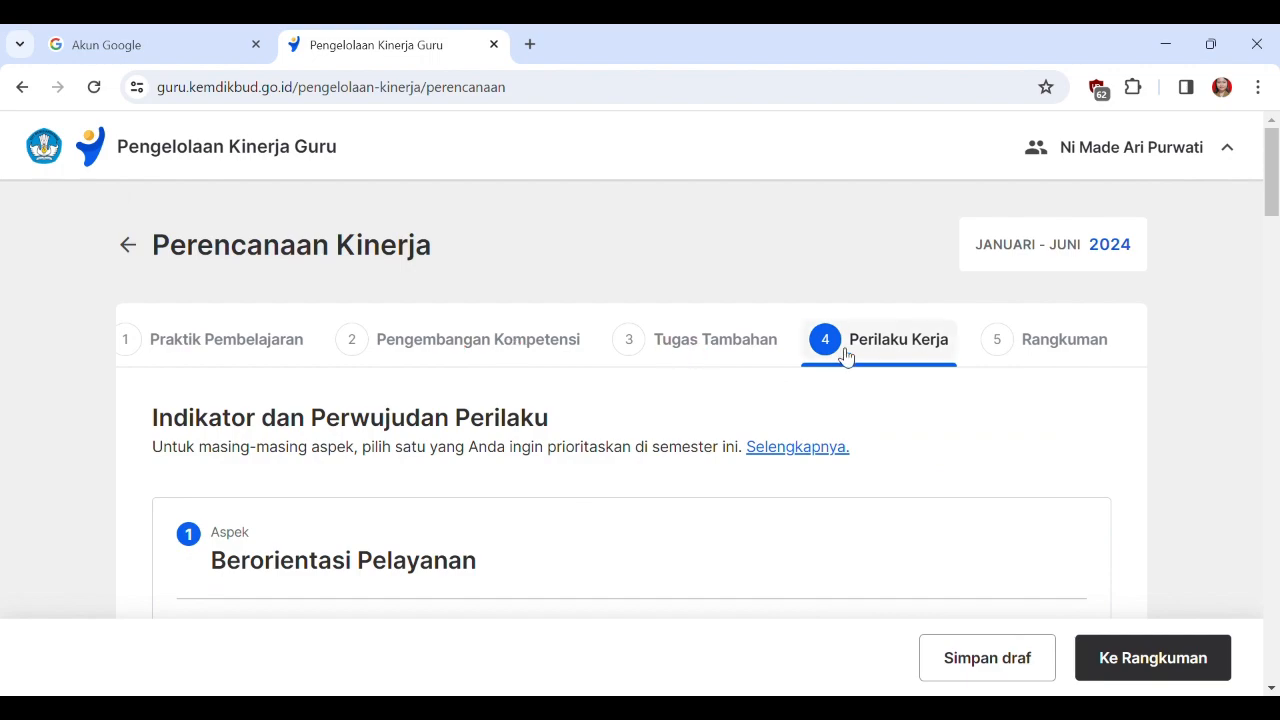
scroll(1057, 464, down, 1)
scroll(1062, 480, down, 20)
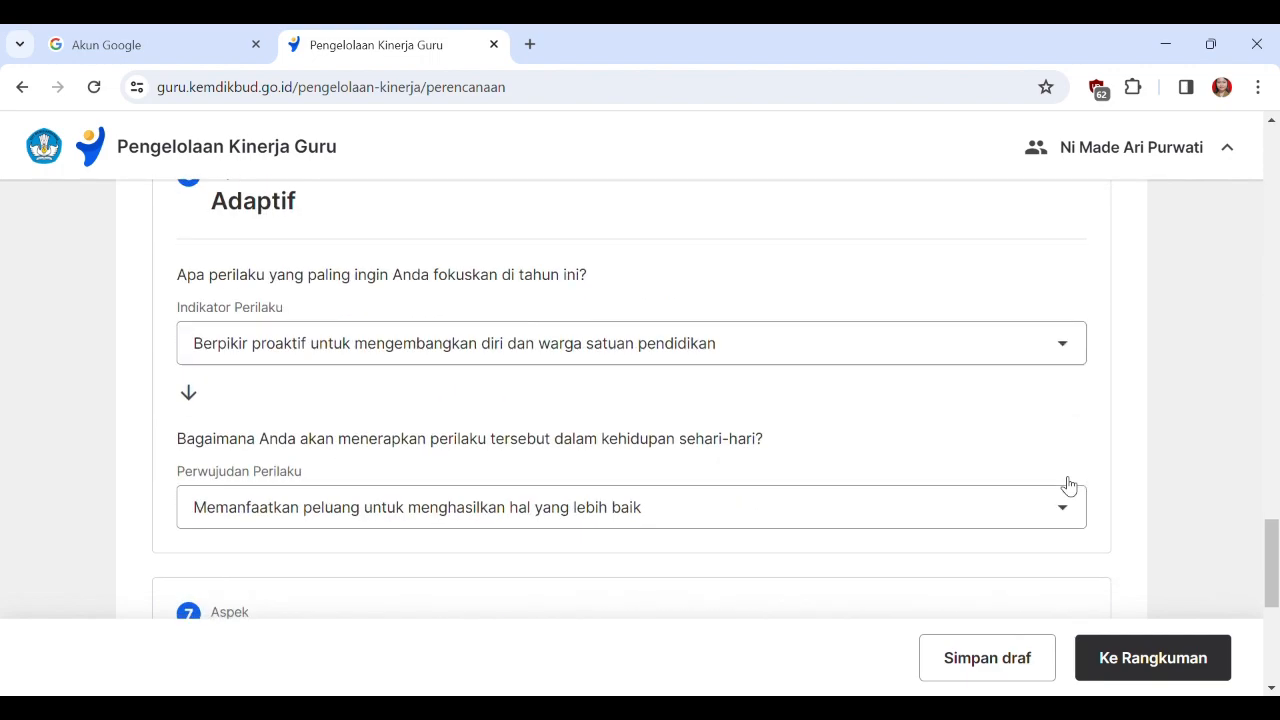
click(1152, 658)
scroll(517, 557, up, 15)
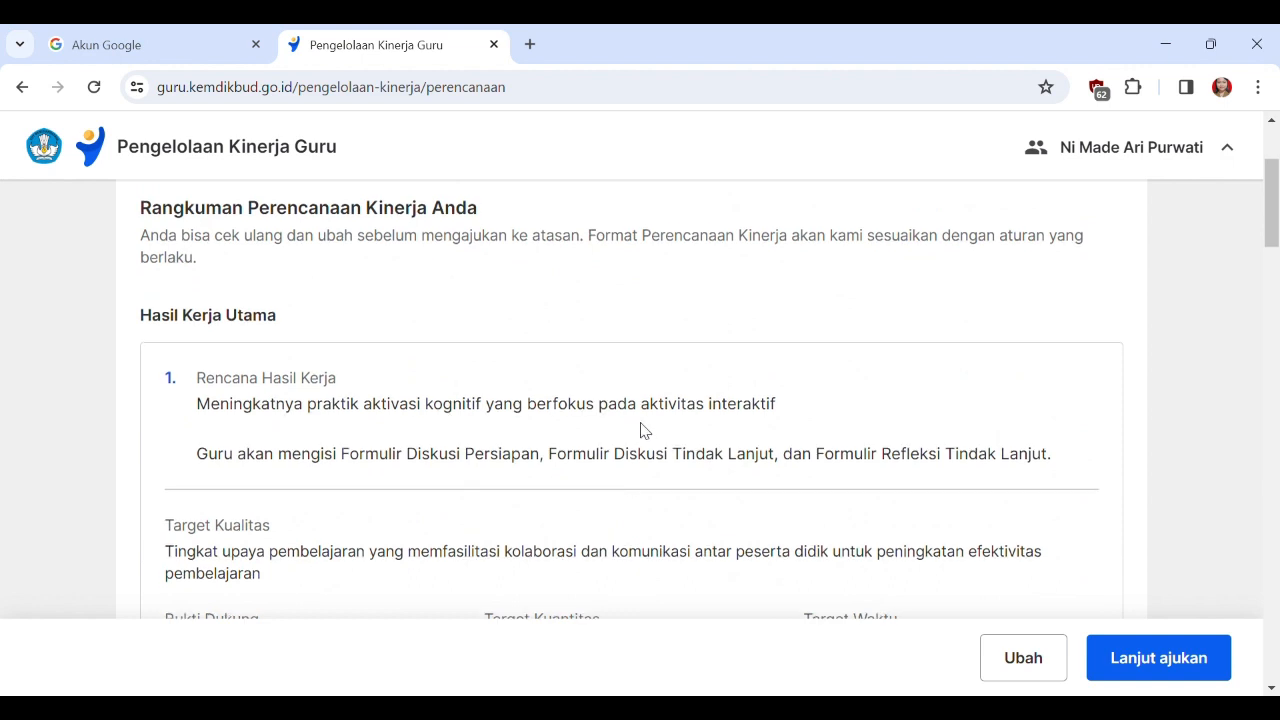
scroll(640, 431, up, 2)
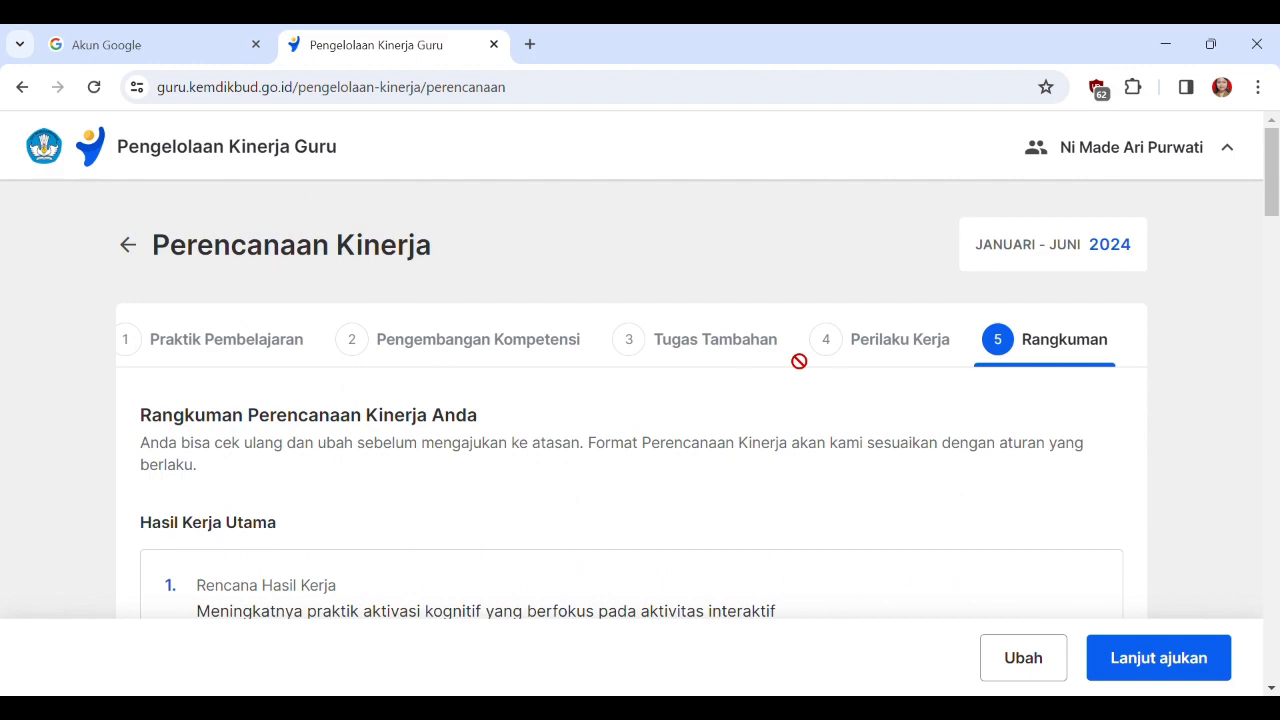
scroll(718, 467, down, 4)
scroll(720, 470, down, 5)
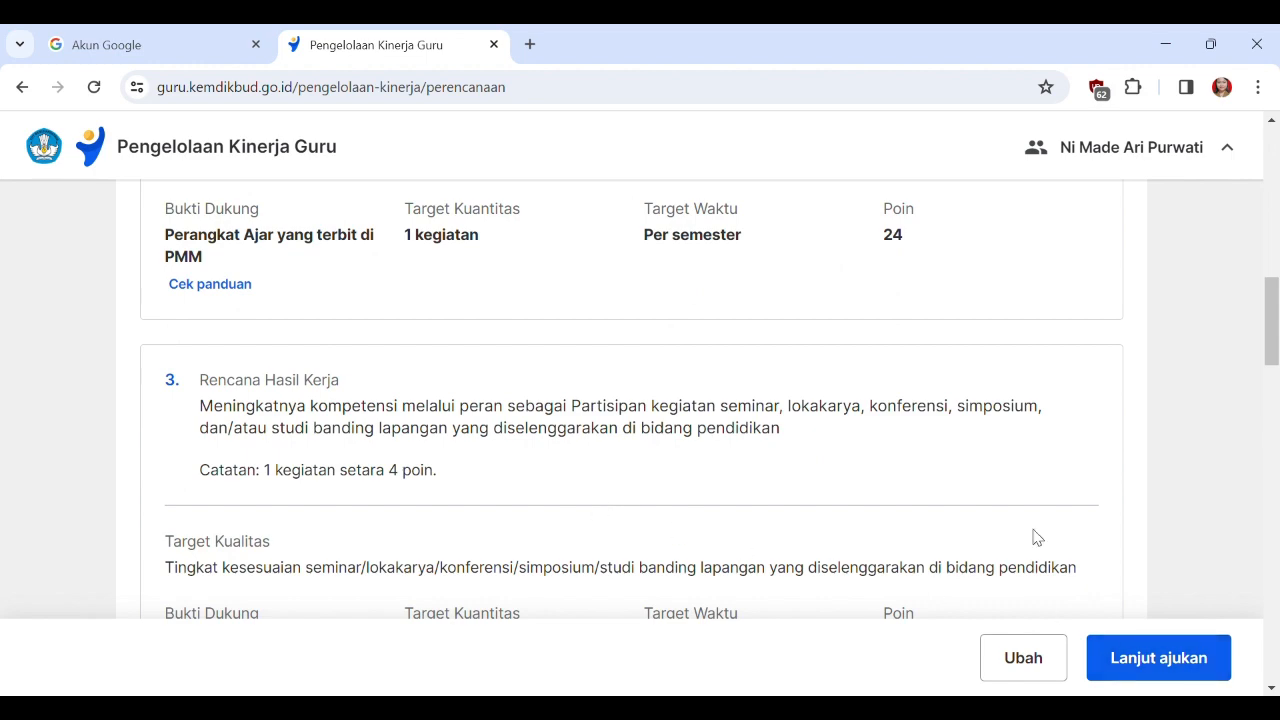
Return the plan from Rangkuman to editing, check the chosen Praktik Pembelajaran indicator and save the plan as a draft.
click(1030, 670)
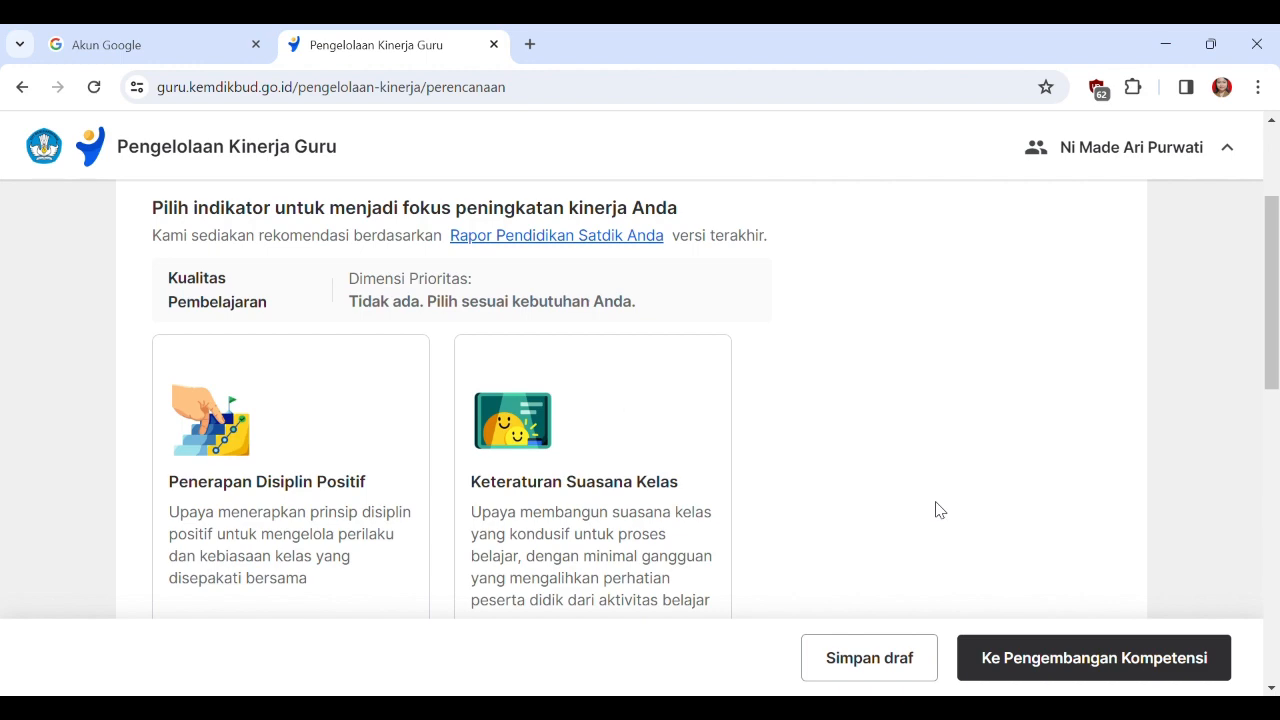
scroll(940, 497, down, 2)
scroll(940, 497, down, 5)
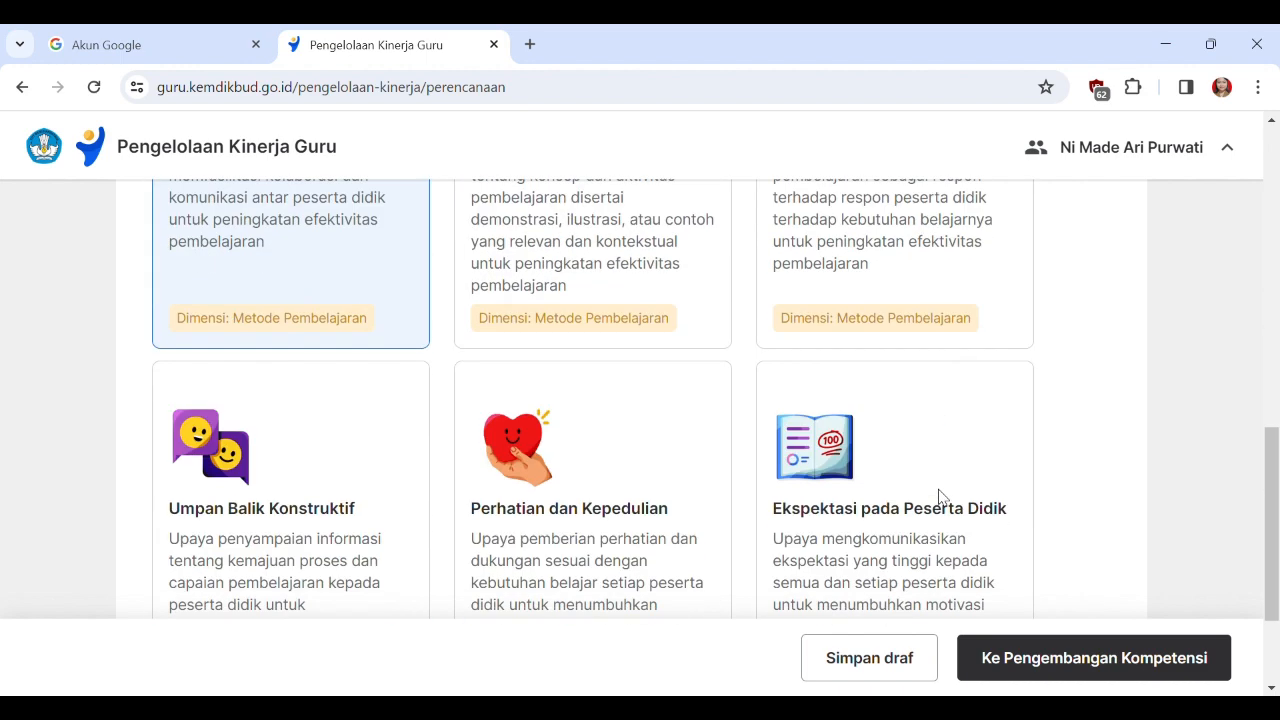
click(912, 650)
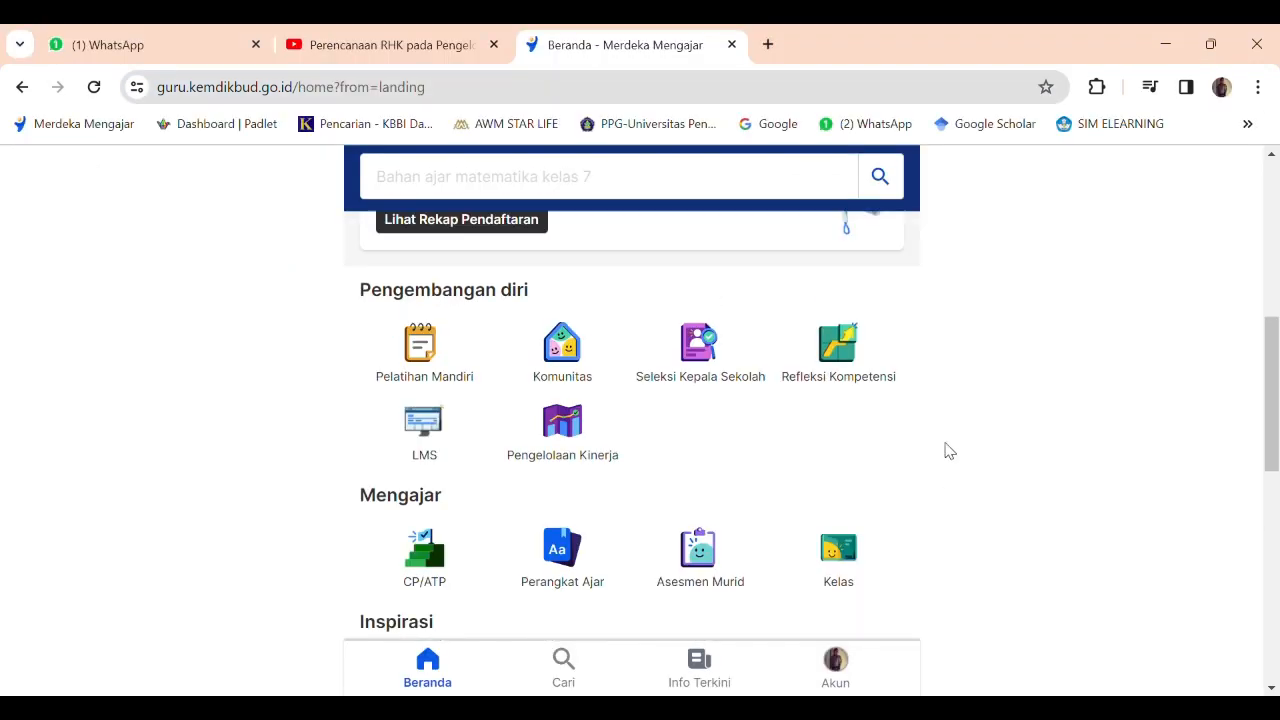
Switch to the principal's Merdeka Mengajar home page and open Pengelolaan Kinerja.
scroll(946, 449, up, 10)
scroll(1053, 450, down, 8)
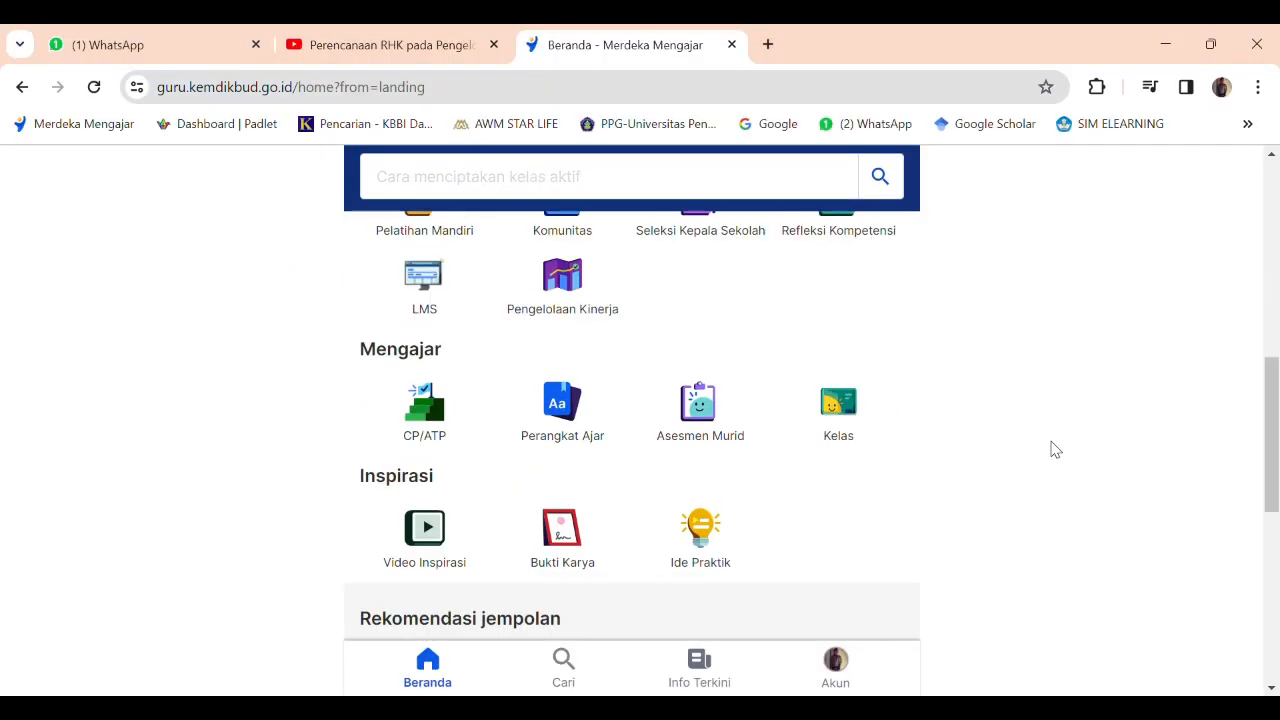
scroll(1040, 451, up, 1)
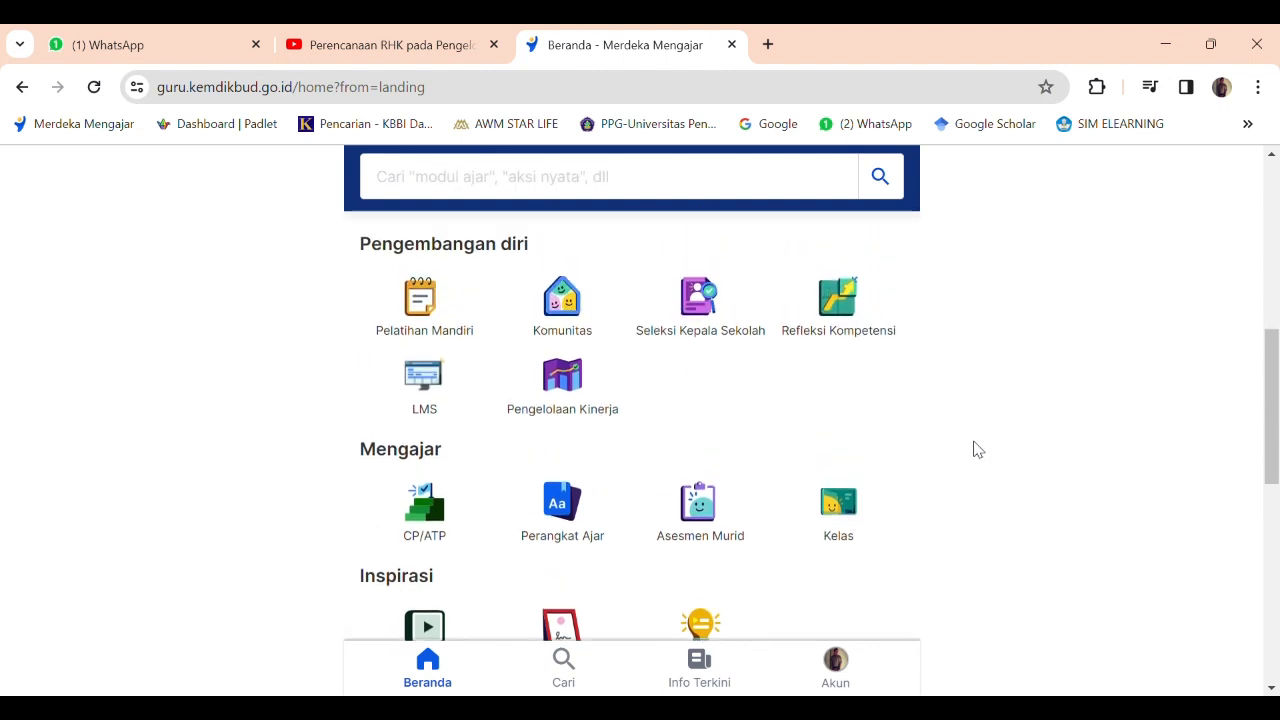
click(590, 386)
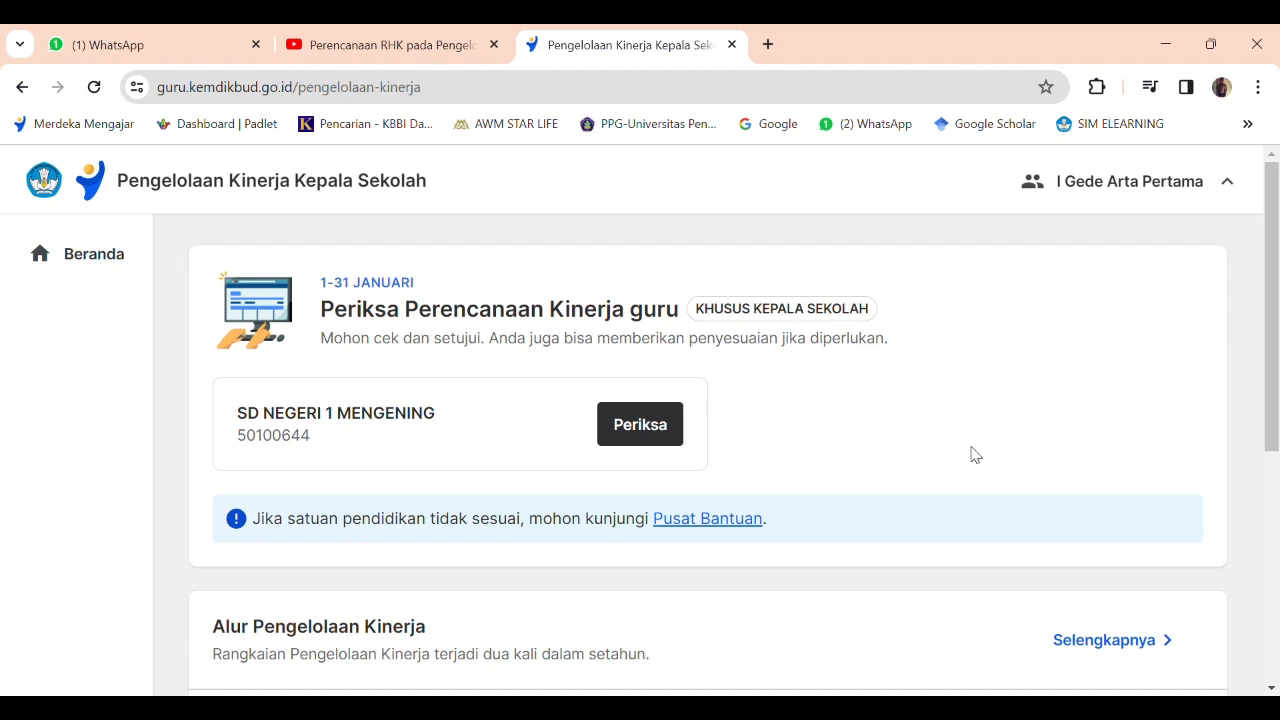
Open the SD NEGERI 1 MENGENING teacher list for checking and continue to the plan with status Perlu disetujui.
scroll(960, 450, down, 2)
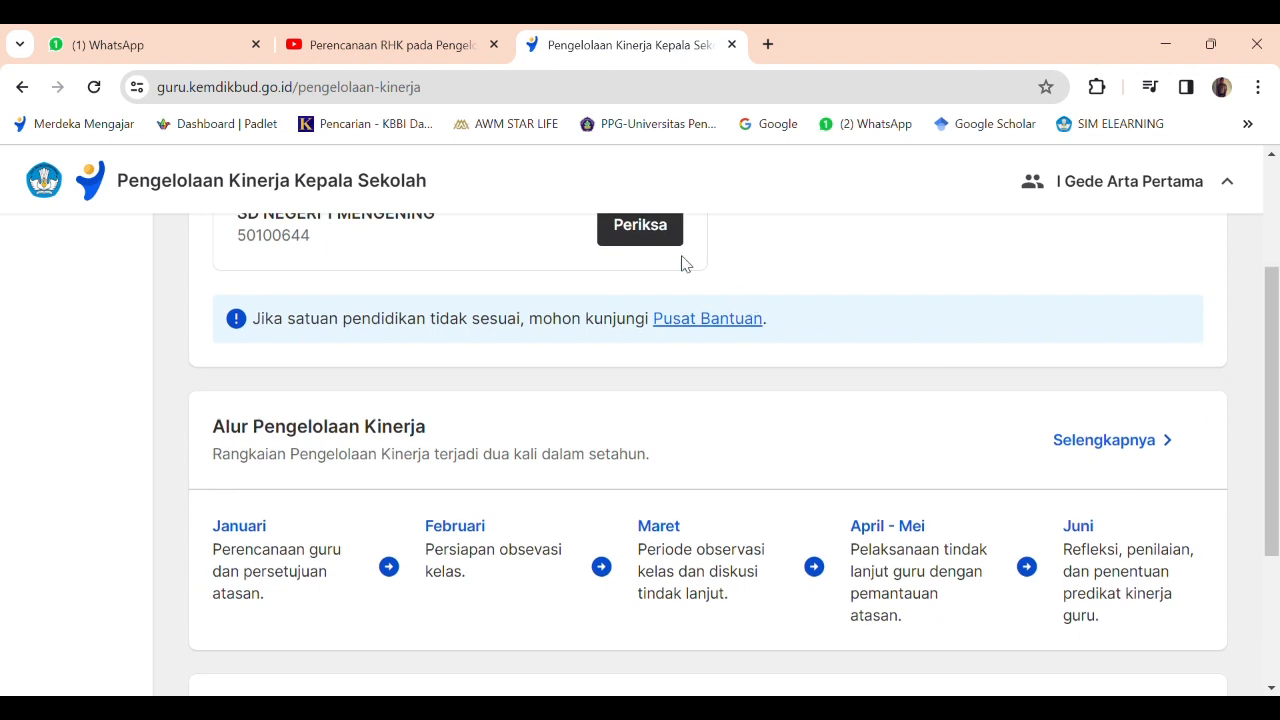
scroll(686, 264, up, 1)
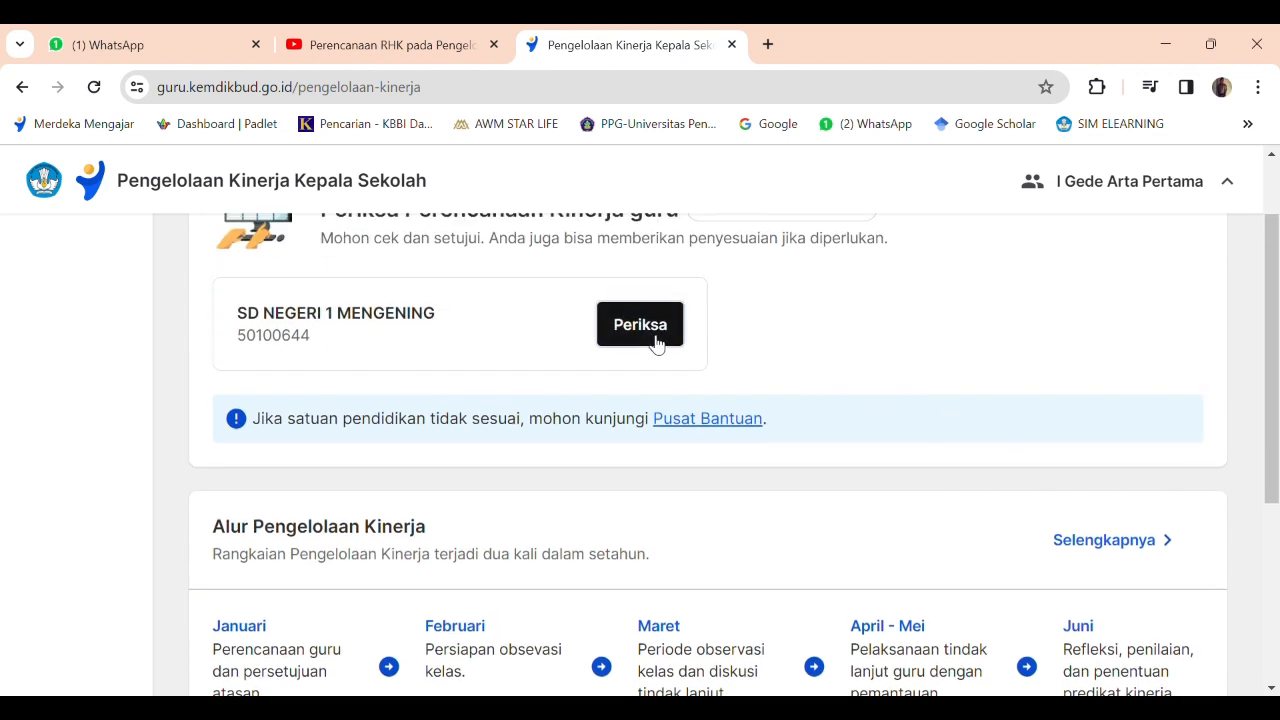
click(656, 343)
scroll(966, 400, down, 2)
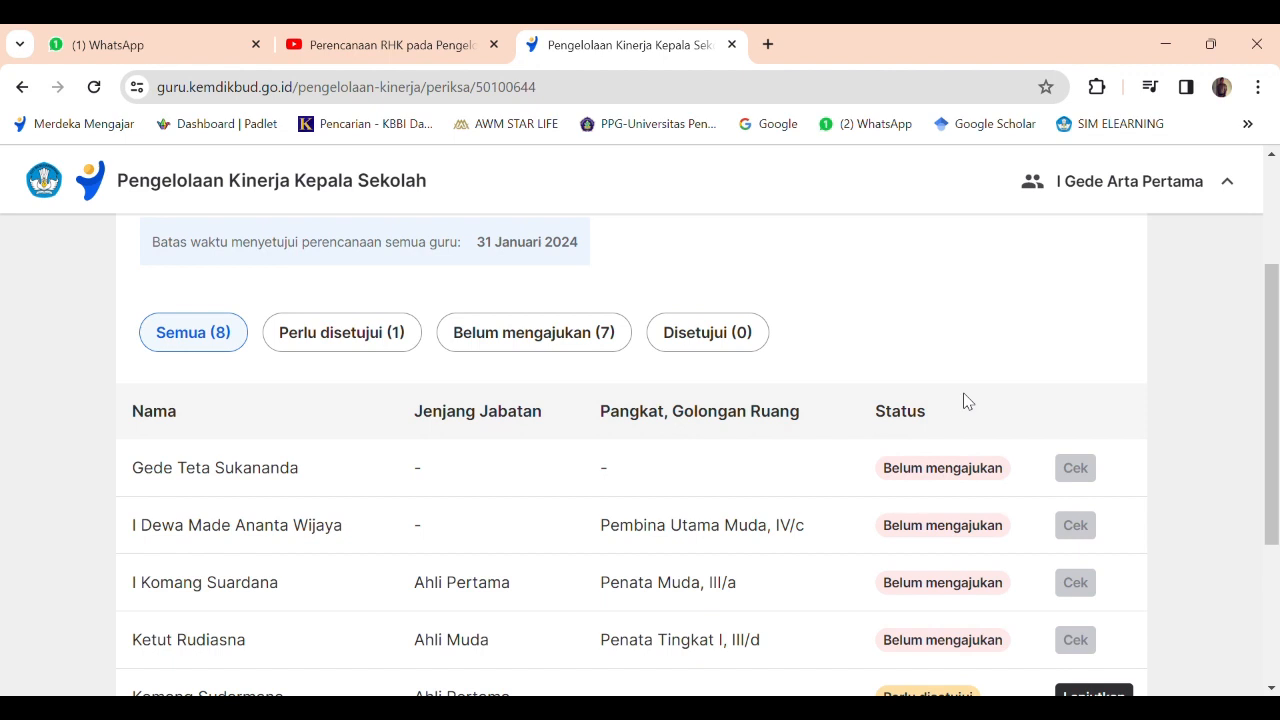
scroll(966, 400, down, 1)
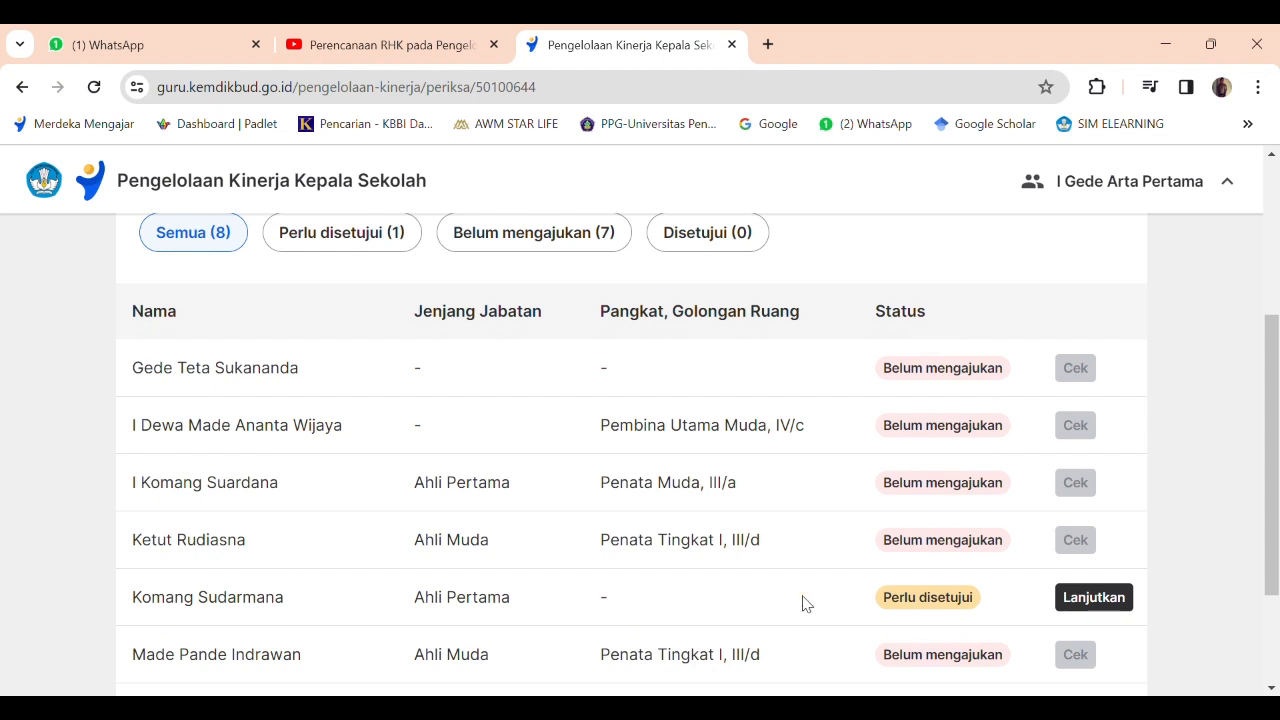
click(1094, 598)
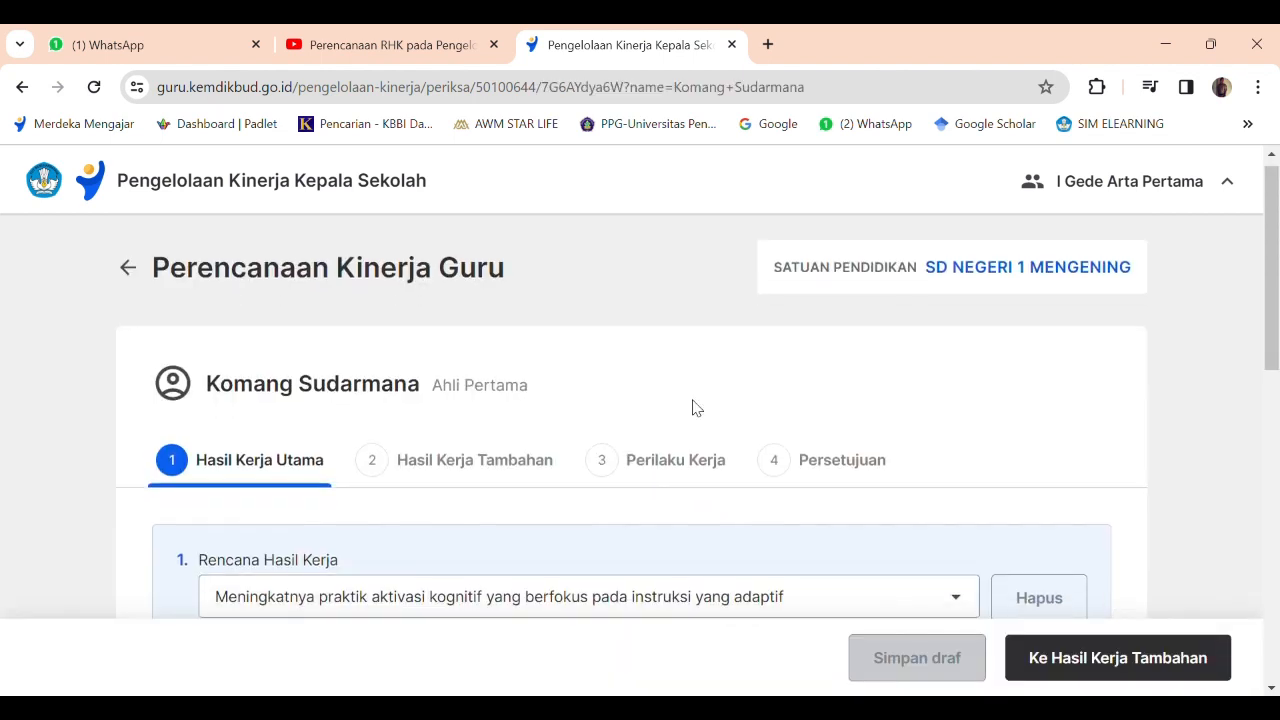
Review the teacher's Hasil Kerja Utama entries, including the options offered for the first and second Rencana Hasil Kerja, keeping the selections.
scroll(697, 408, down, 2)
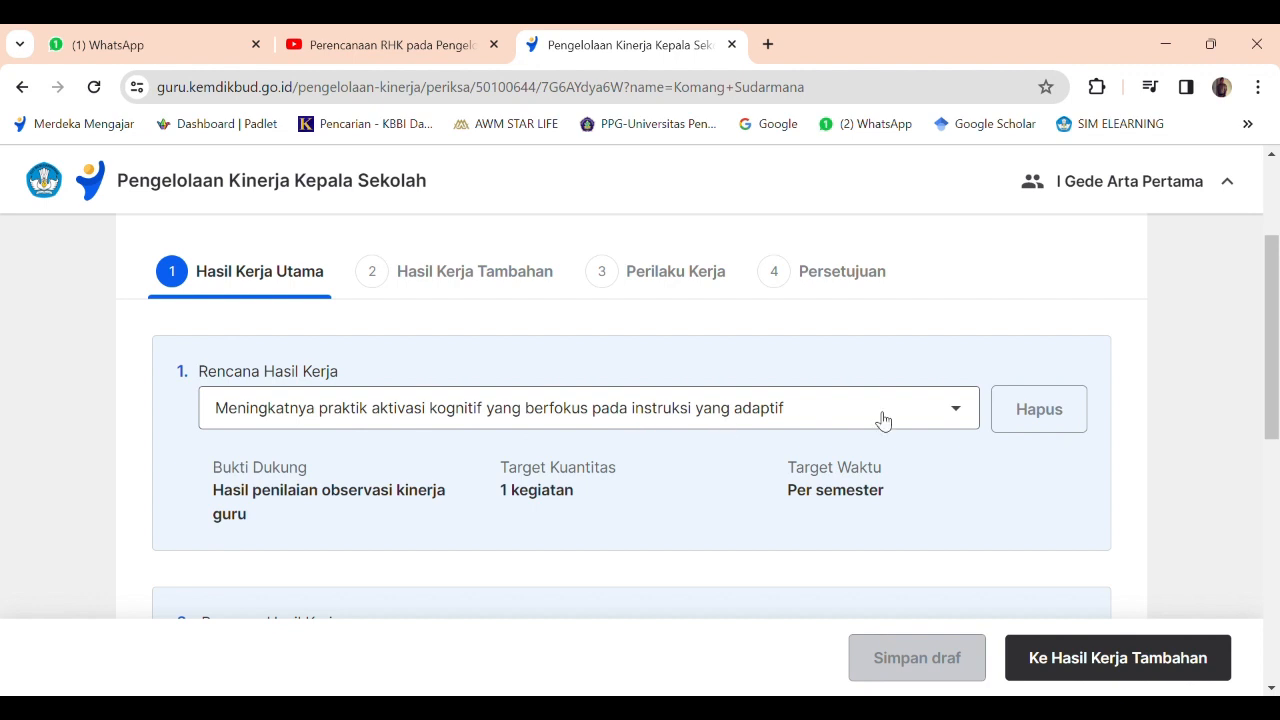
drag(1272, 422, 1276, 520)
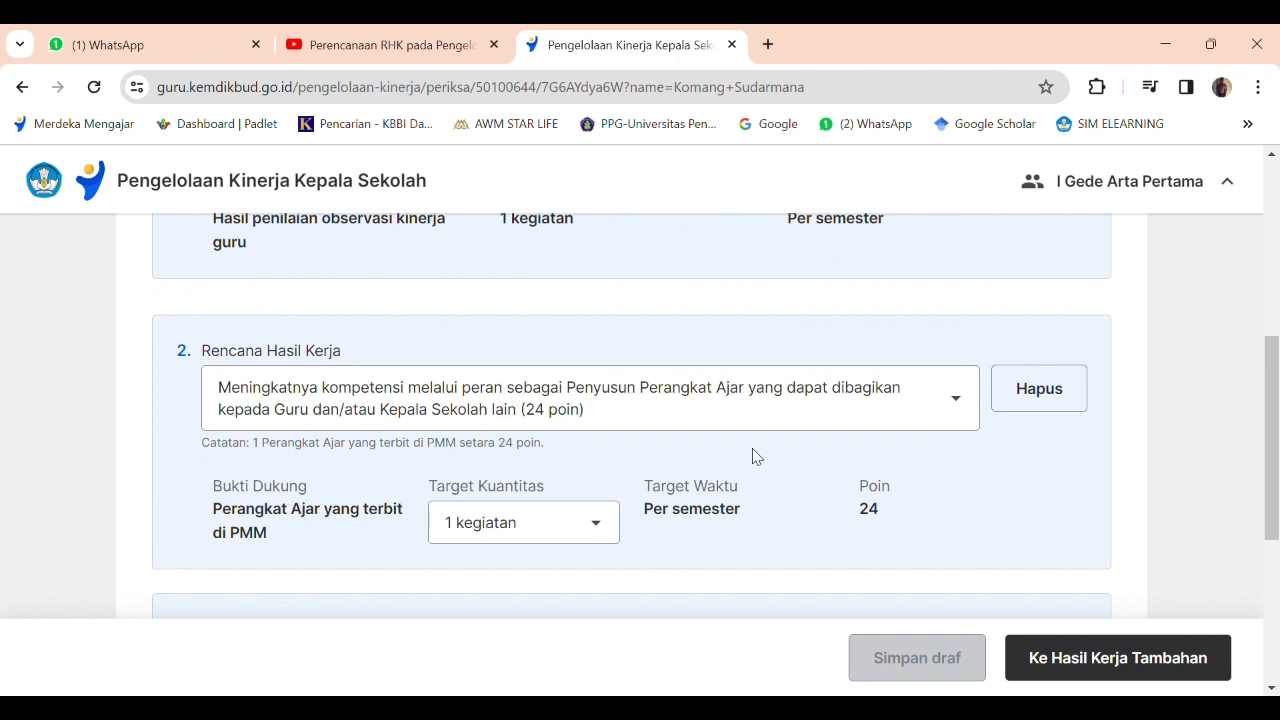
drag(1276, 480, 1277, 313)
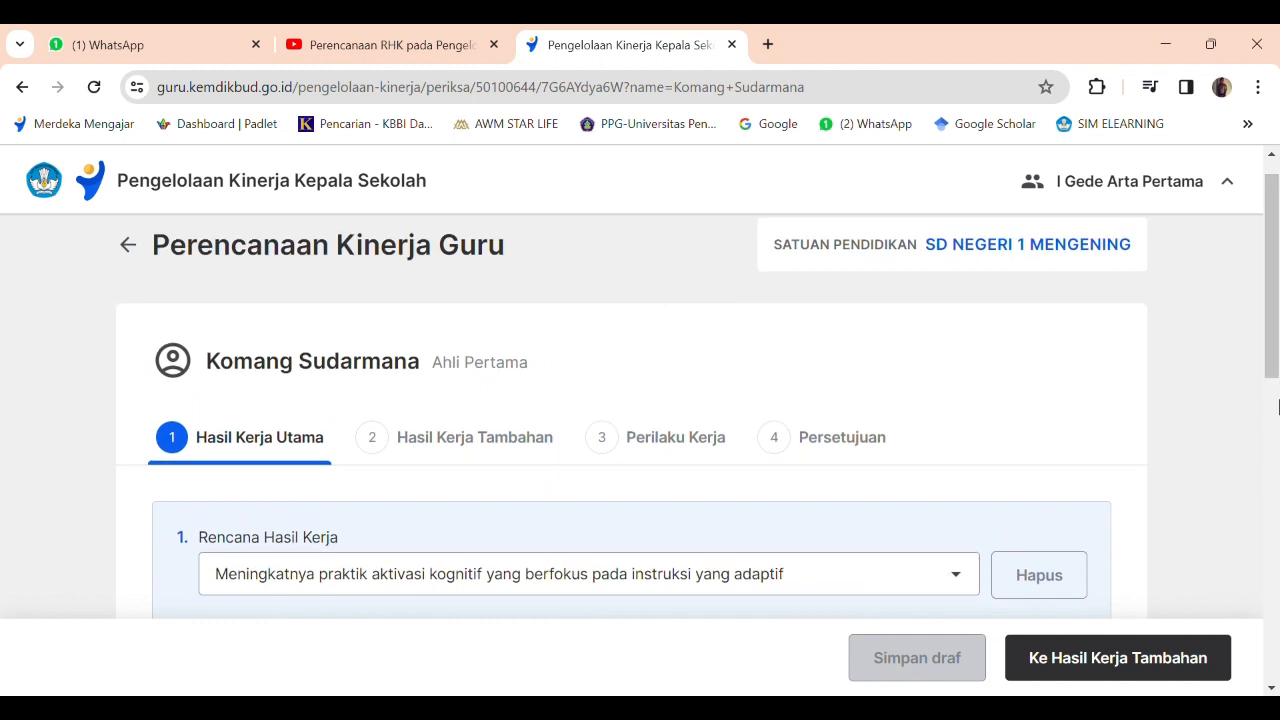
drag(1270, 362, 1262, 442)
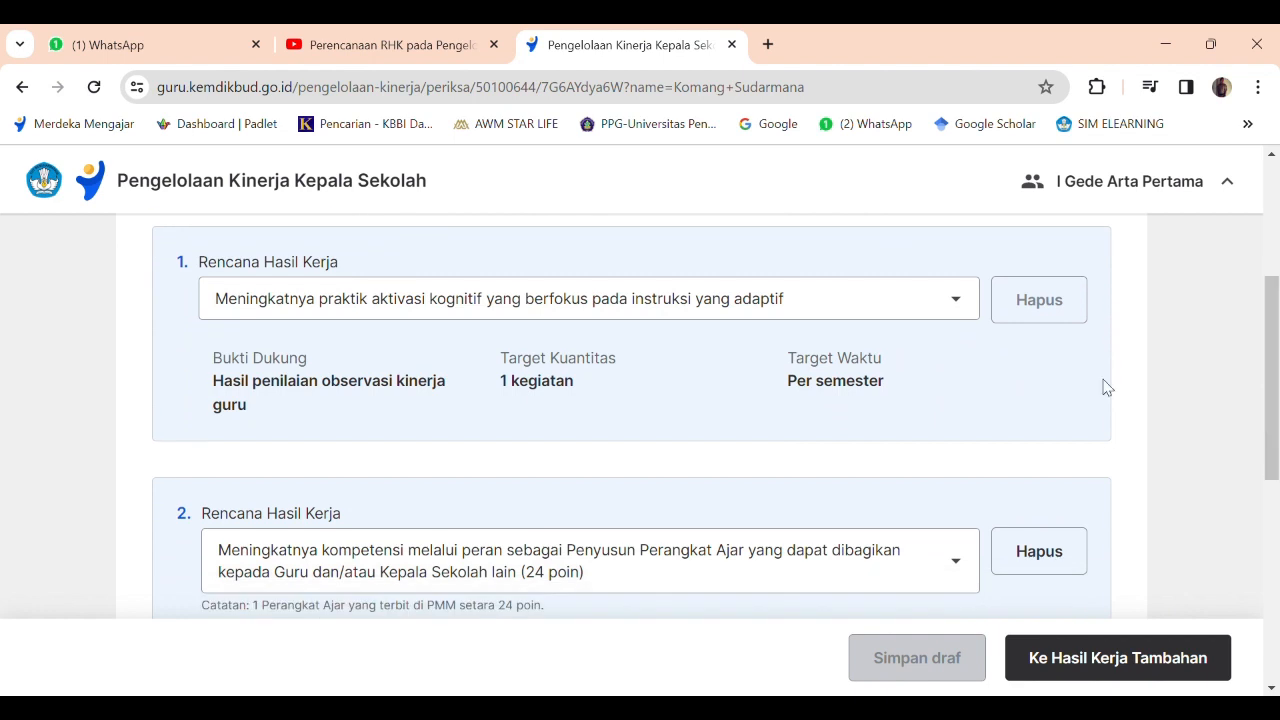
click(958, 302)
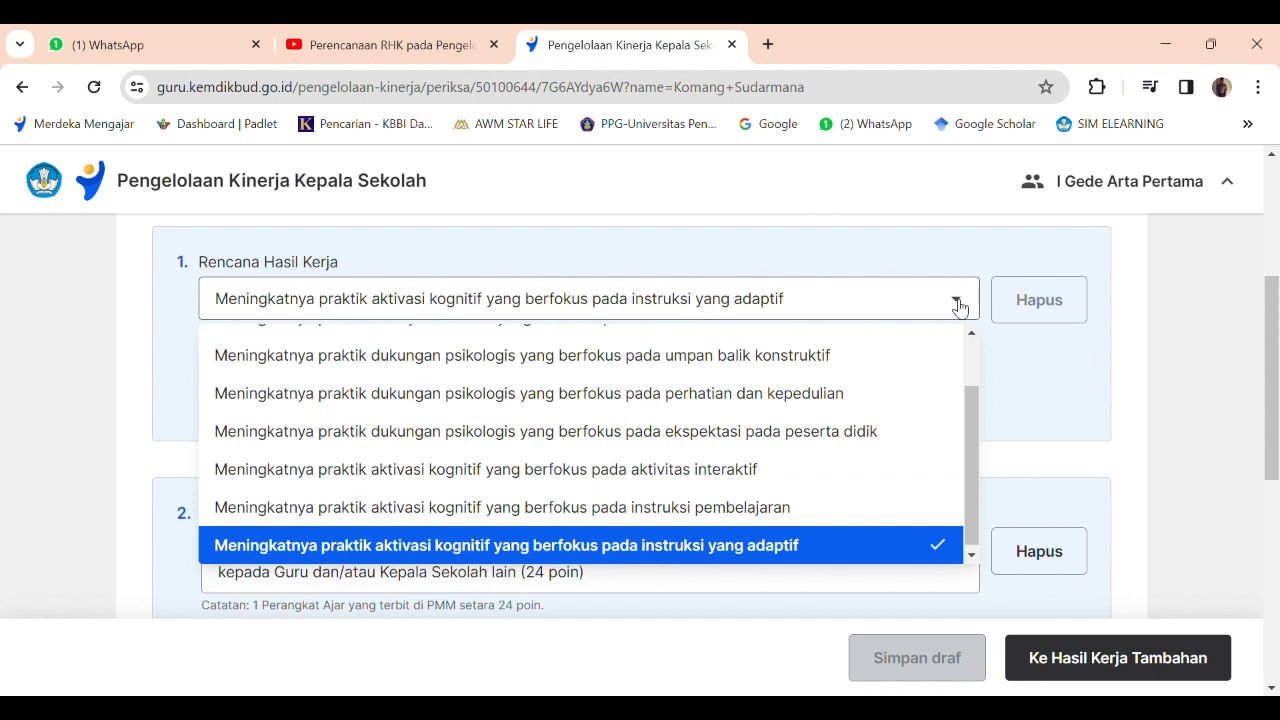
click(1162, 346)
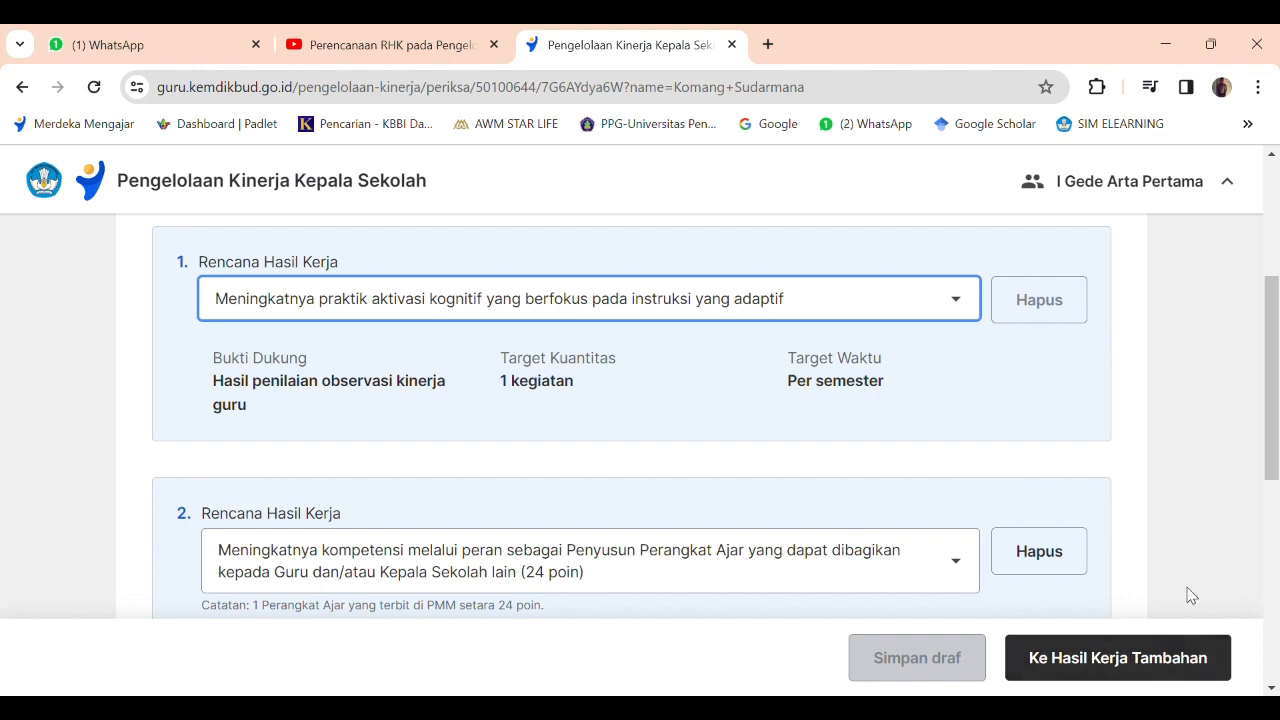
click(1200, 374)
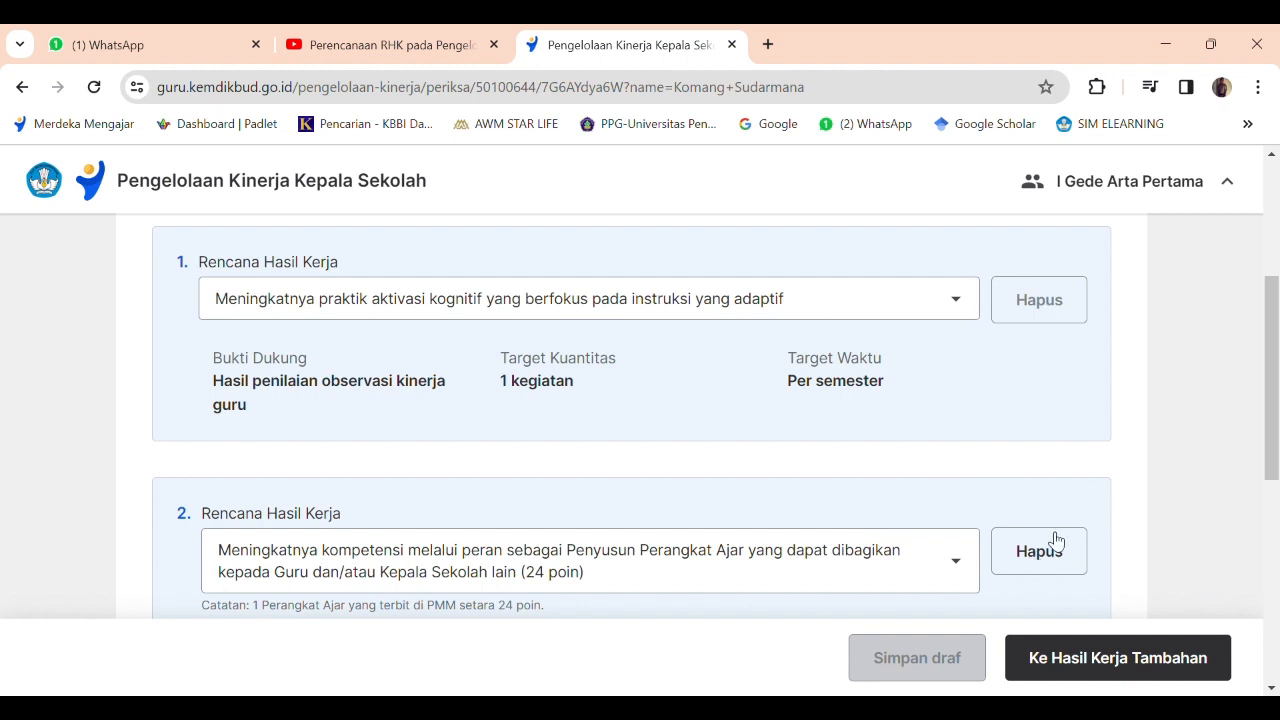
click(963, 578)
click(1194, 468)
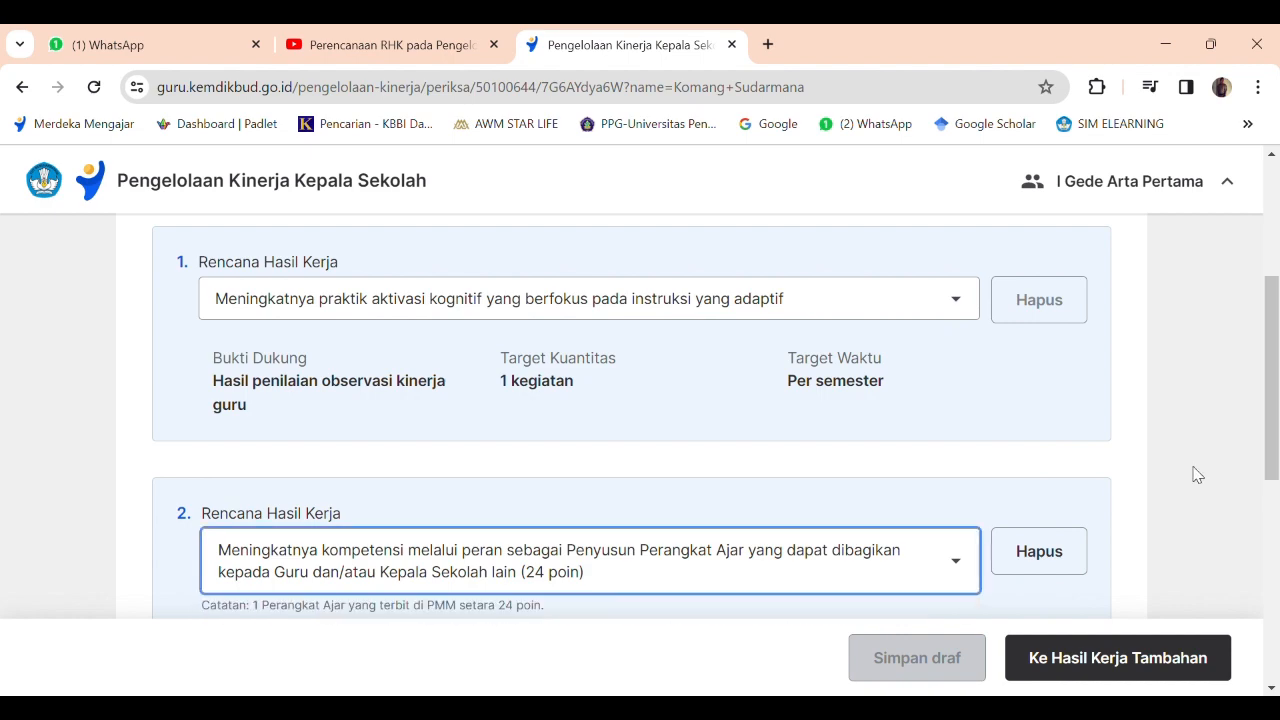
scroll(1194, 468, down, 2)
scroll(1198, 475, up, 3)
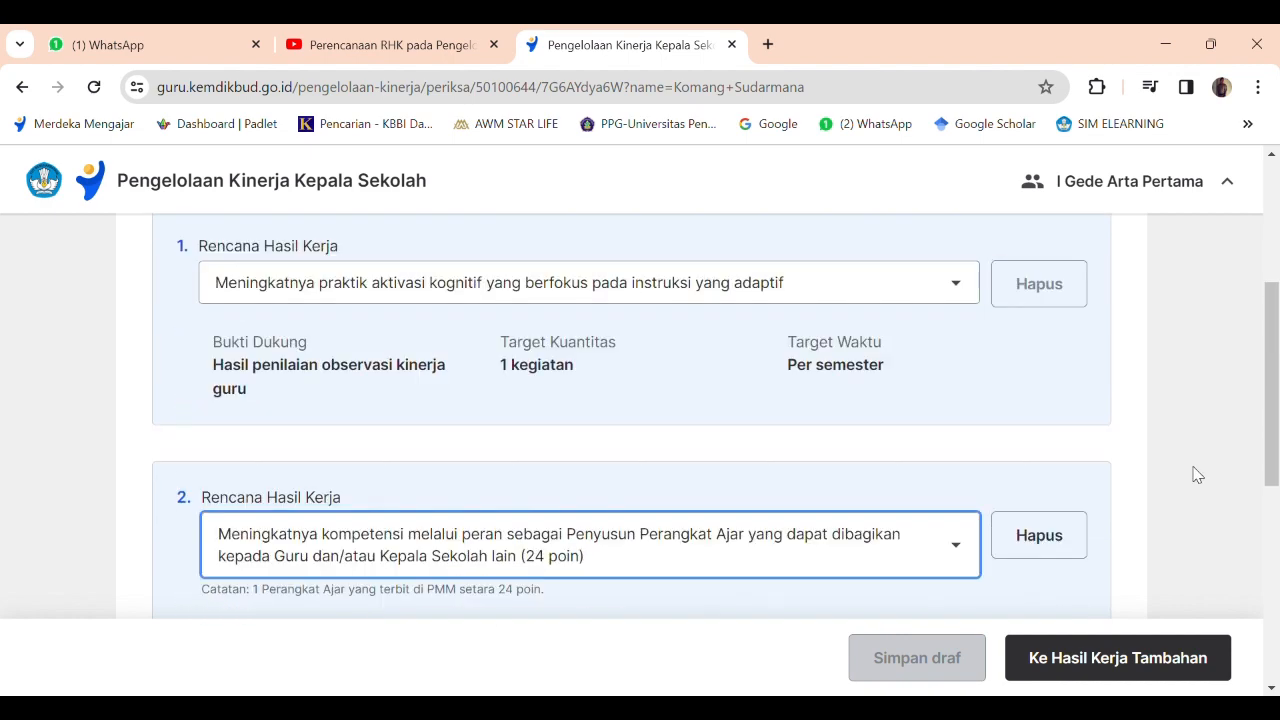
scroll(1196, 473, down, 2)
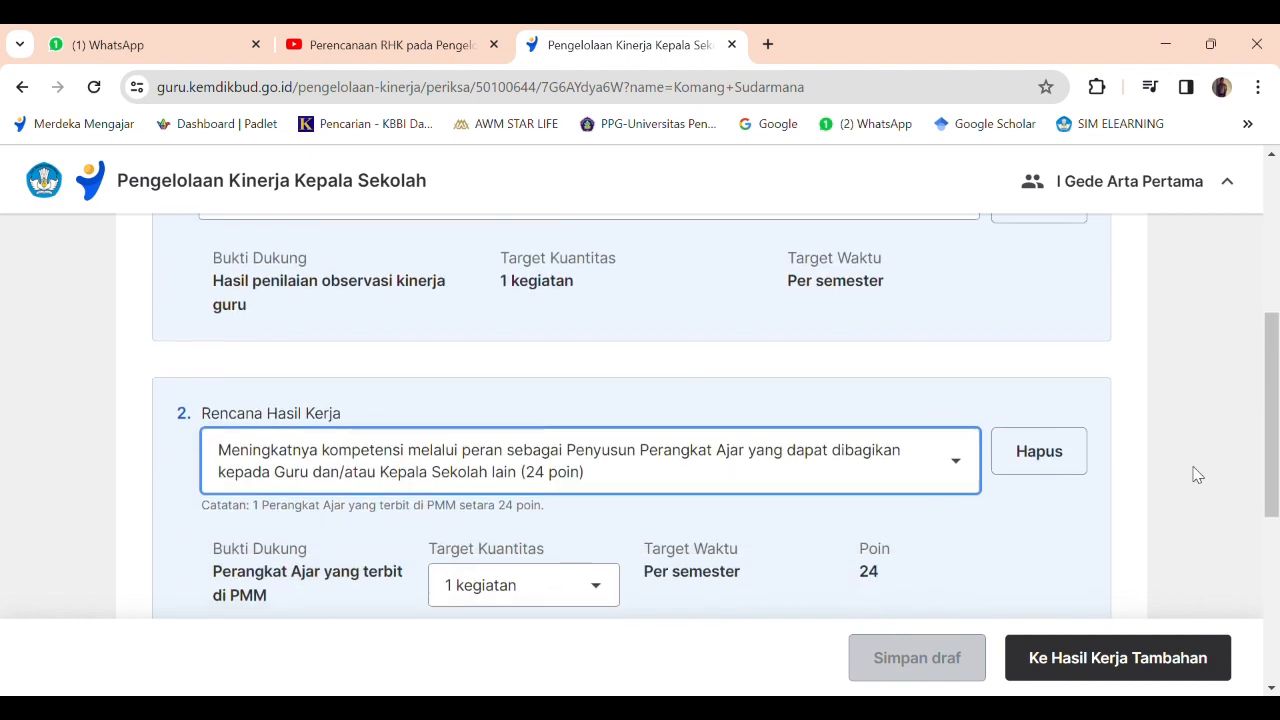
Proceed to Hasil Kerja Tambahan and review the additional-task options, keeping Pembina Ekstrakurikuler selected.
click(1103, 657)
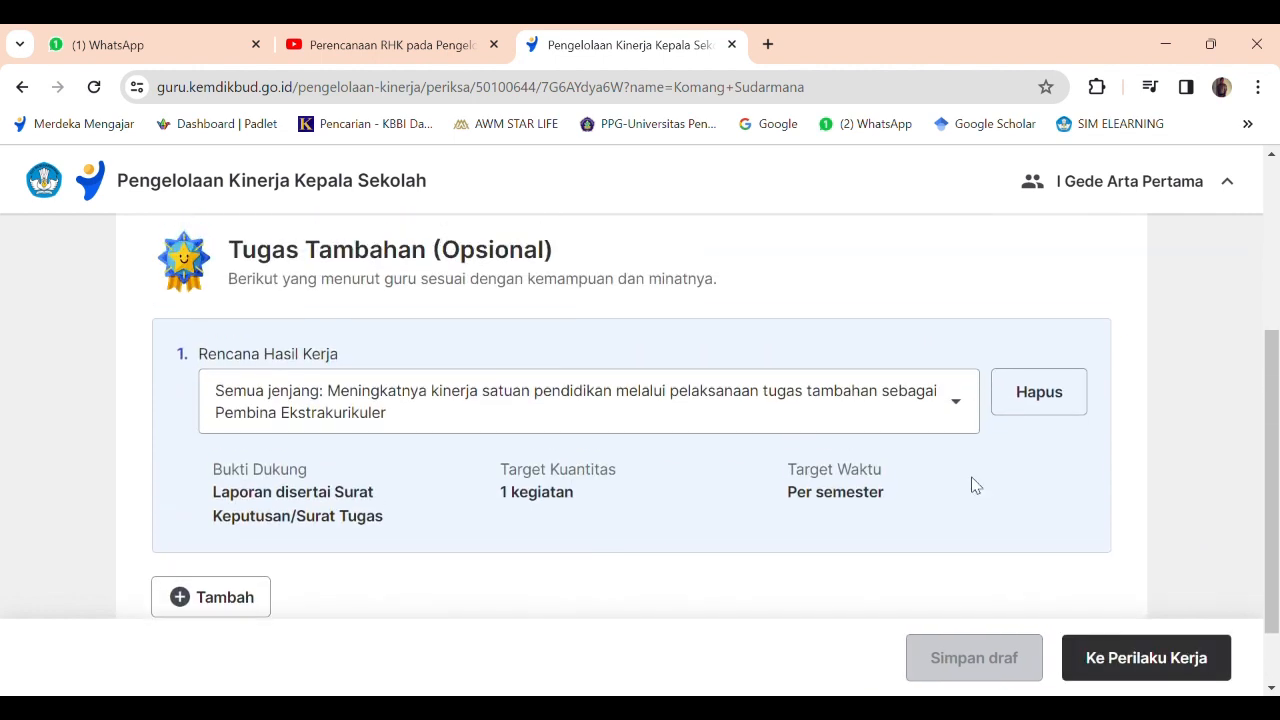
scroll(566, 486, down, 1)
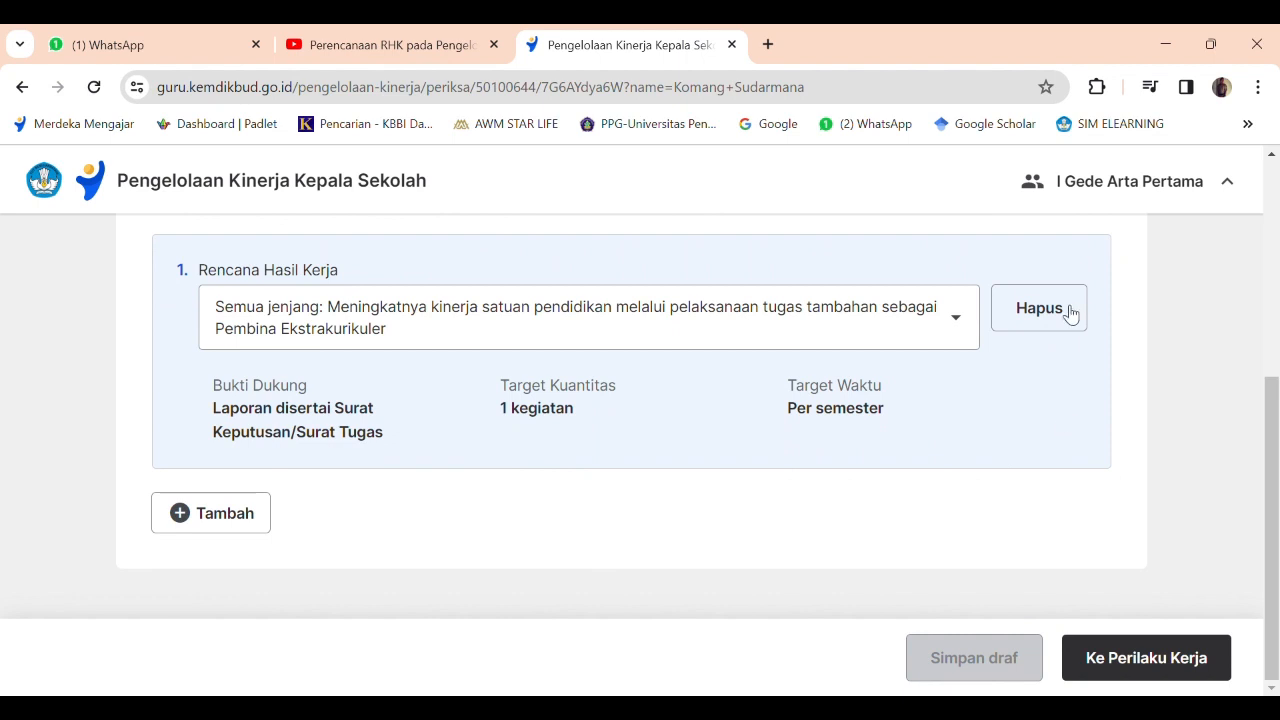
click(961, 331)
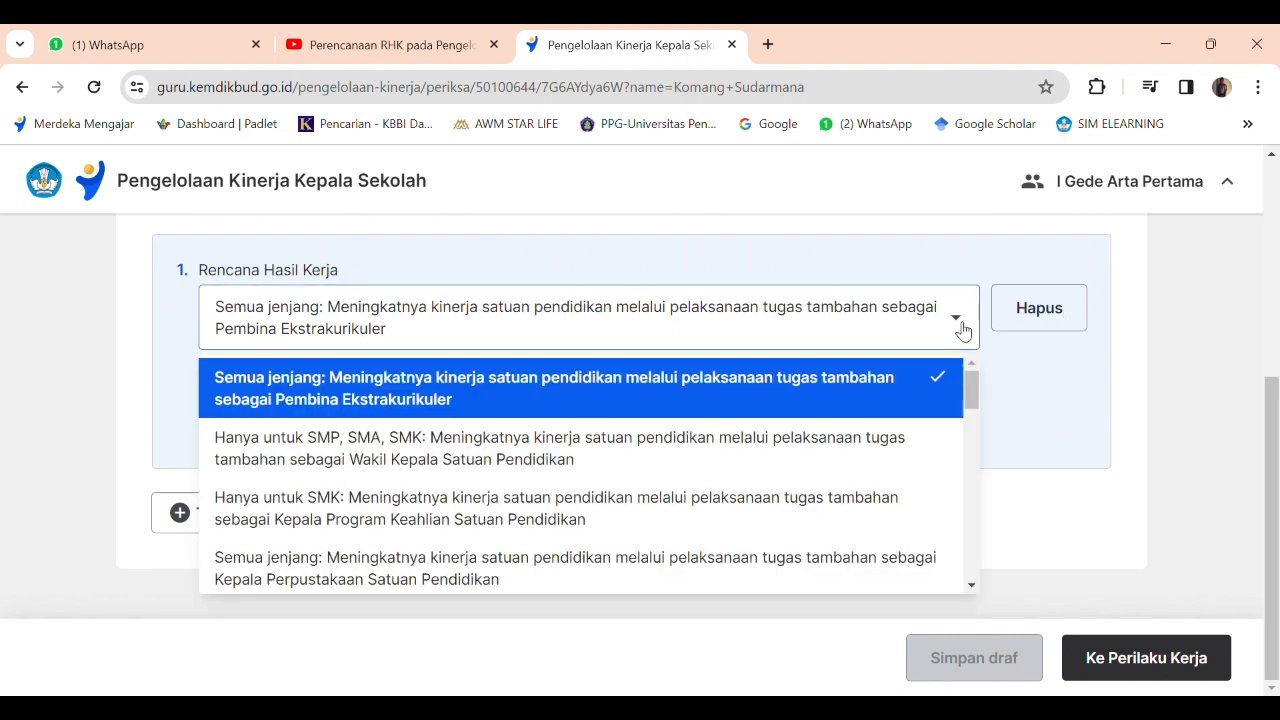
click(1204, 390)
Proceed to Perilaku Kerja and examine the teacher's chosen indicators and perwujudan for the first aspects through Kompeten.
click(1152, 658)
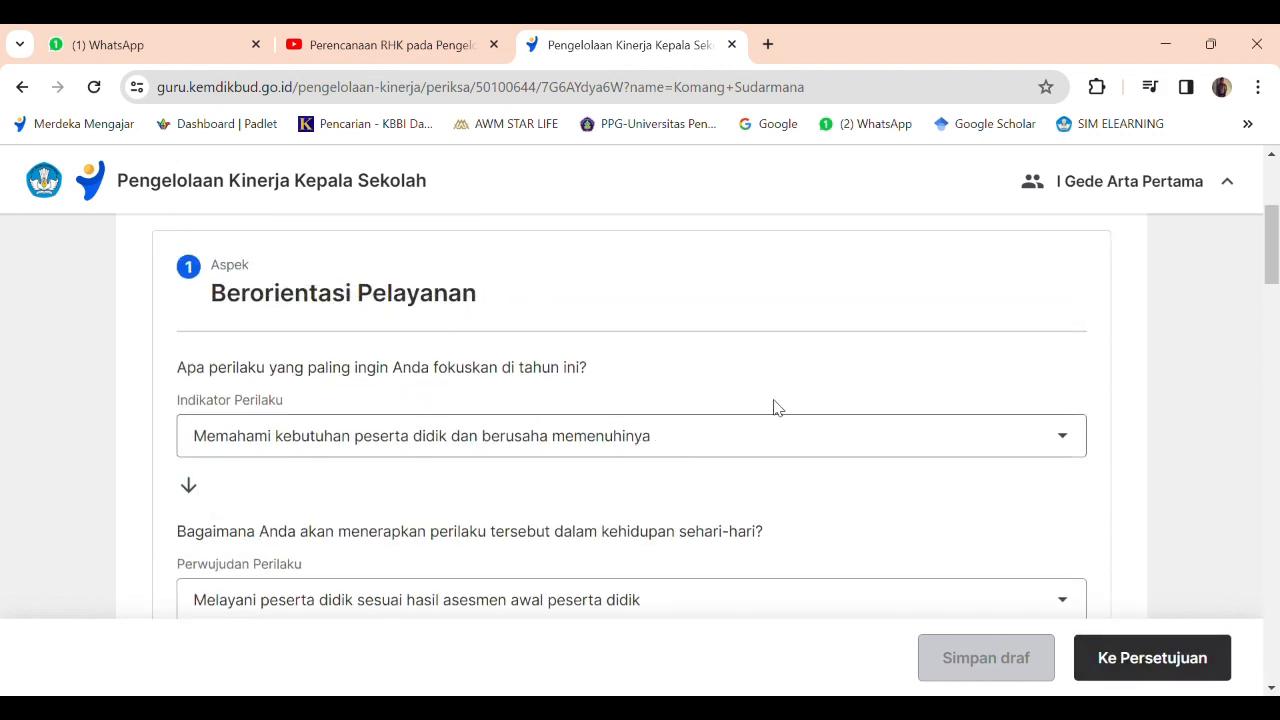
scroll(865, 374, down, 3)
scroll(865, 374, up, 2)
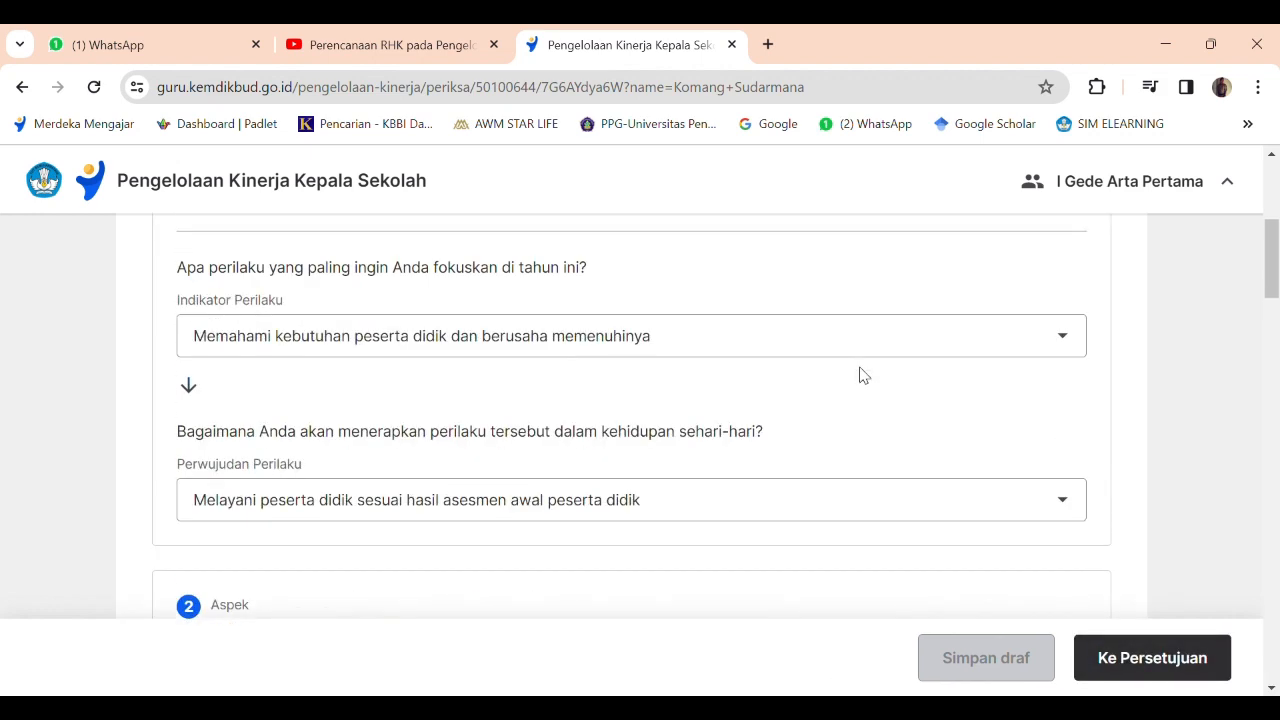
scroll(865, 374, down, 8)
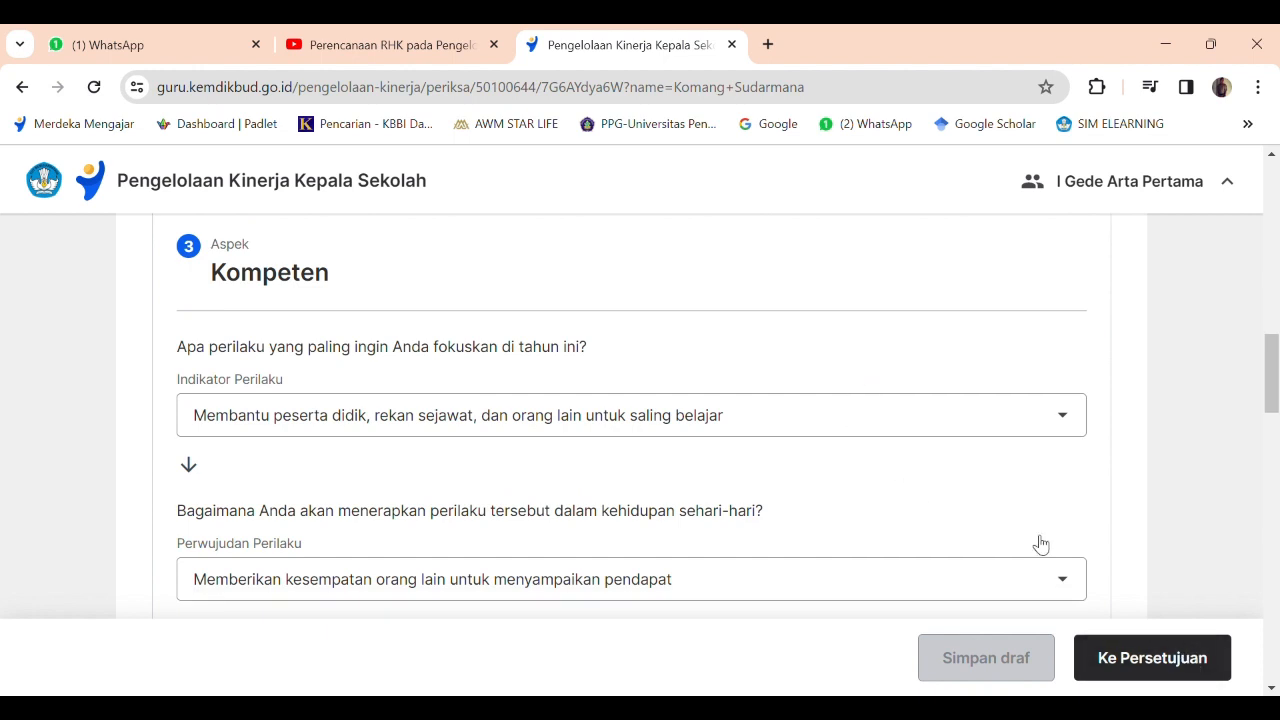
scroll(680, 445, up, 12)
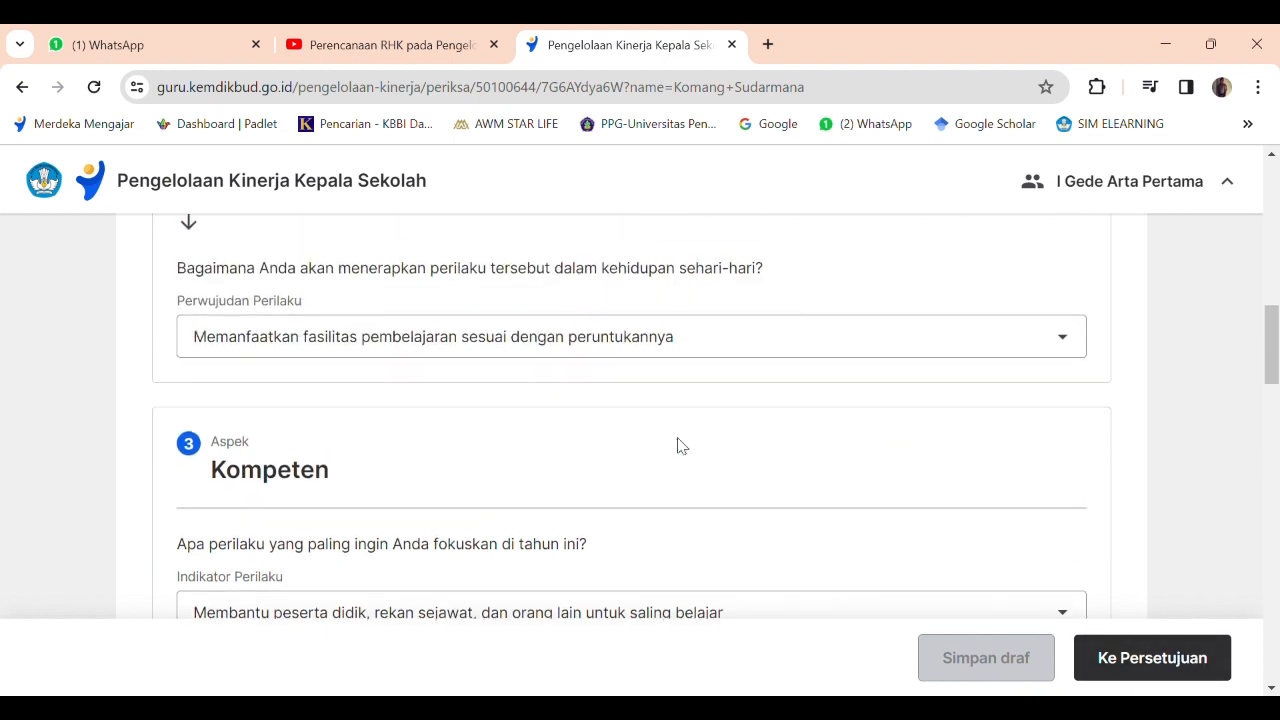